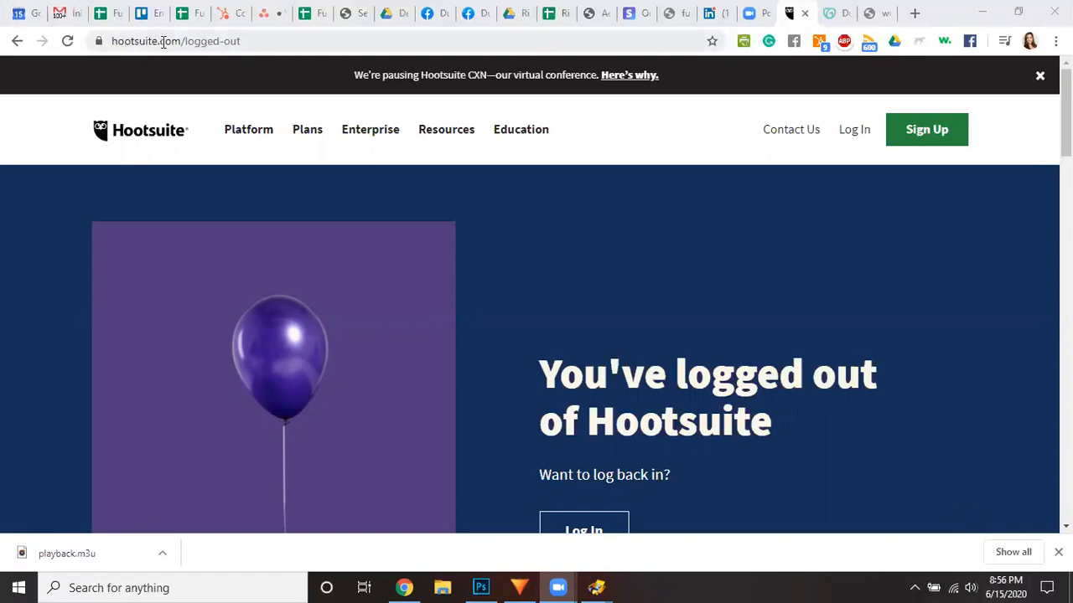
pyautogui.moveTo(182, 41); pyautogui.dragTo(92, 47)
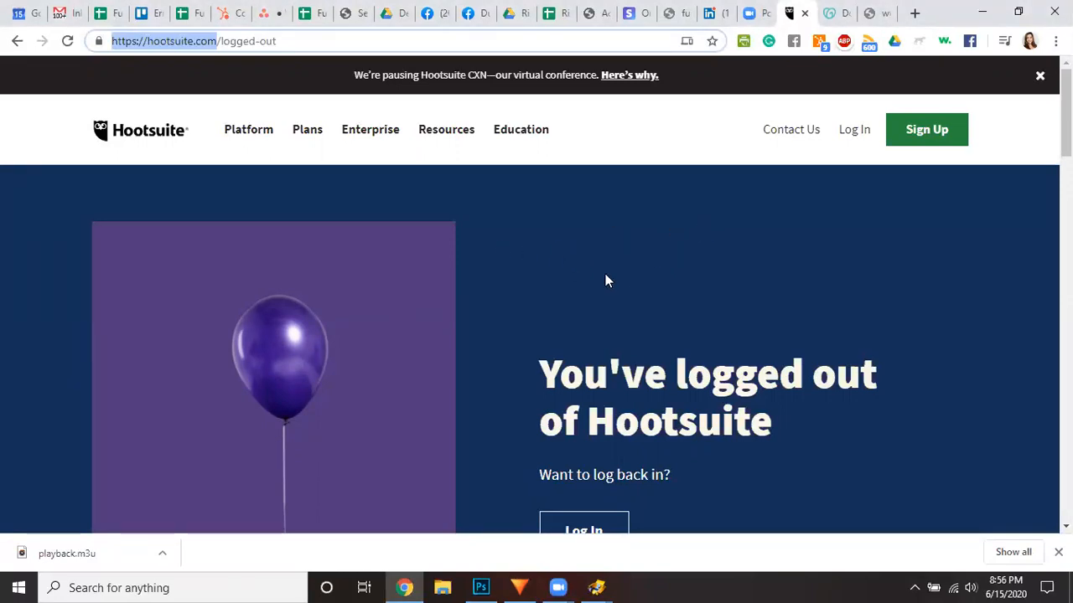
pyautogui.scroll(-3, 599, 289)
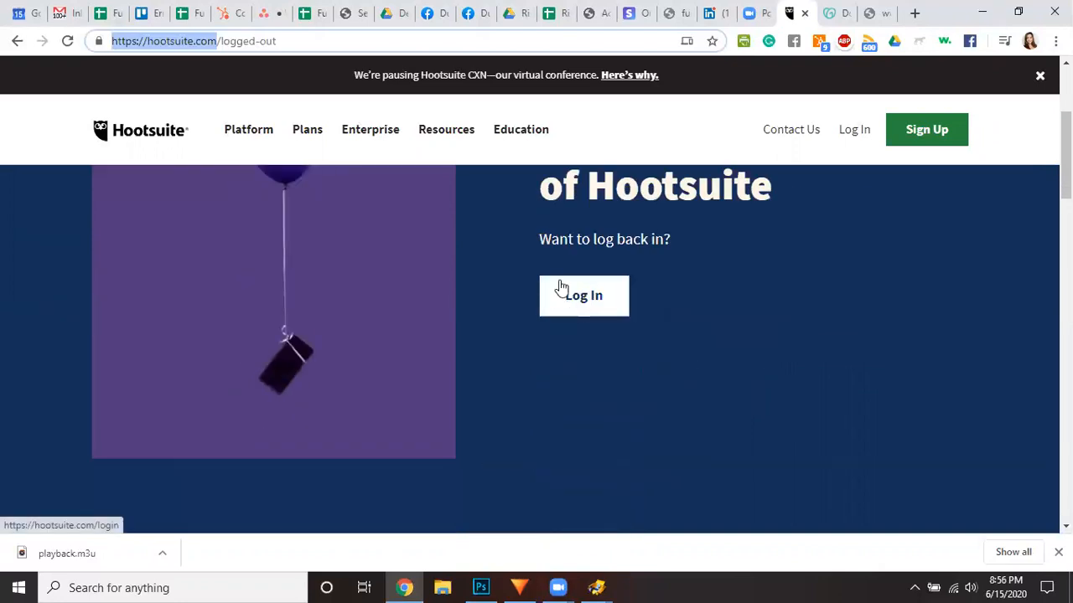
pyautogui.scroll(-4, 673, 339)
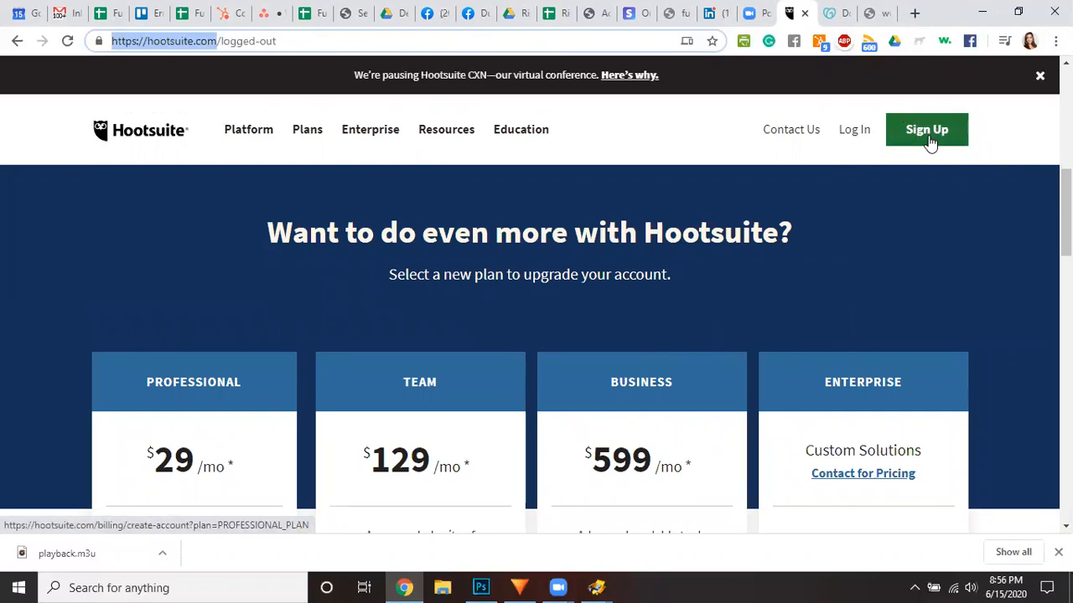
pyautogui.scroll(-3, 838, 176)
pyautogui.scroll(1, 394, 268)
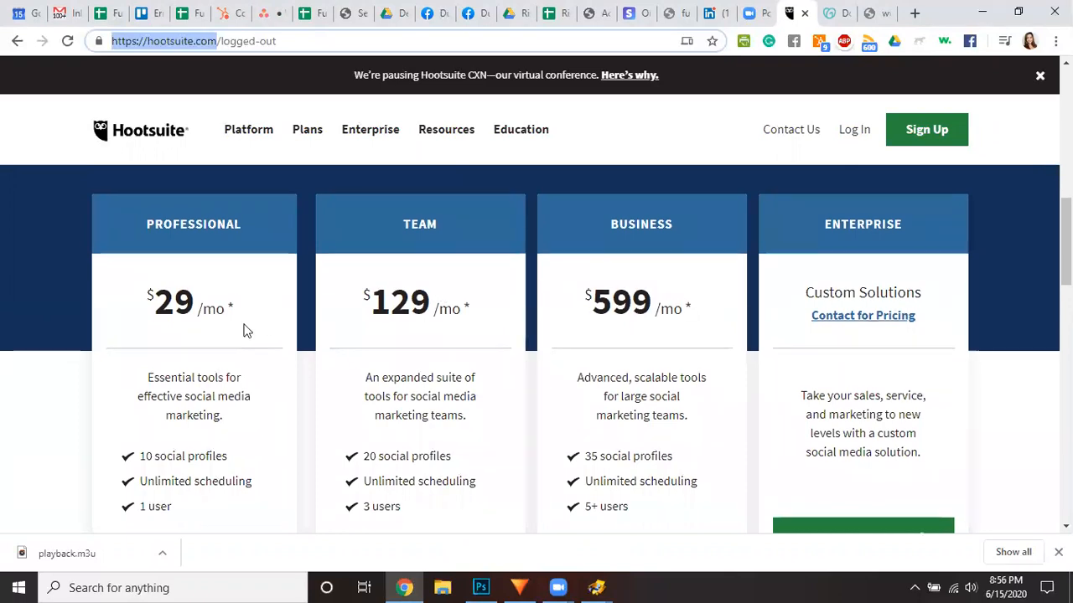
pyautogui.scroll(-3, 243, 331)
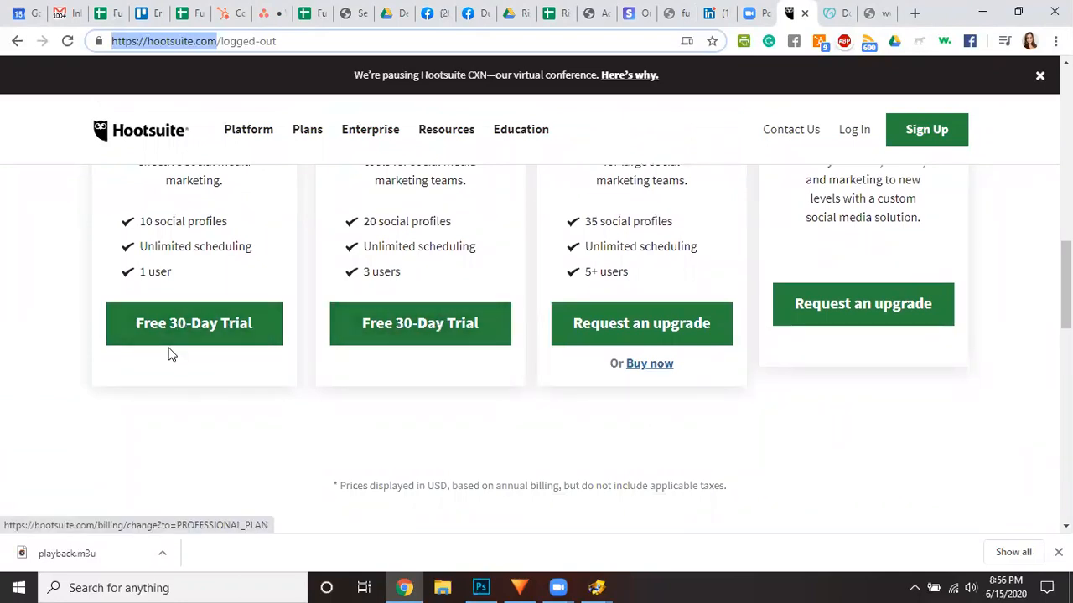
pyautogui.scroll(1, 169, 354)
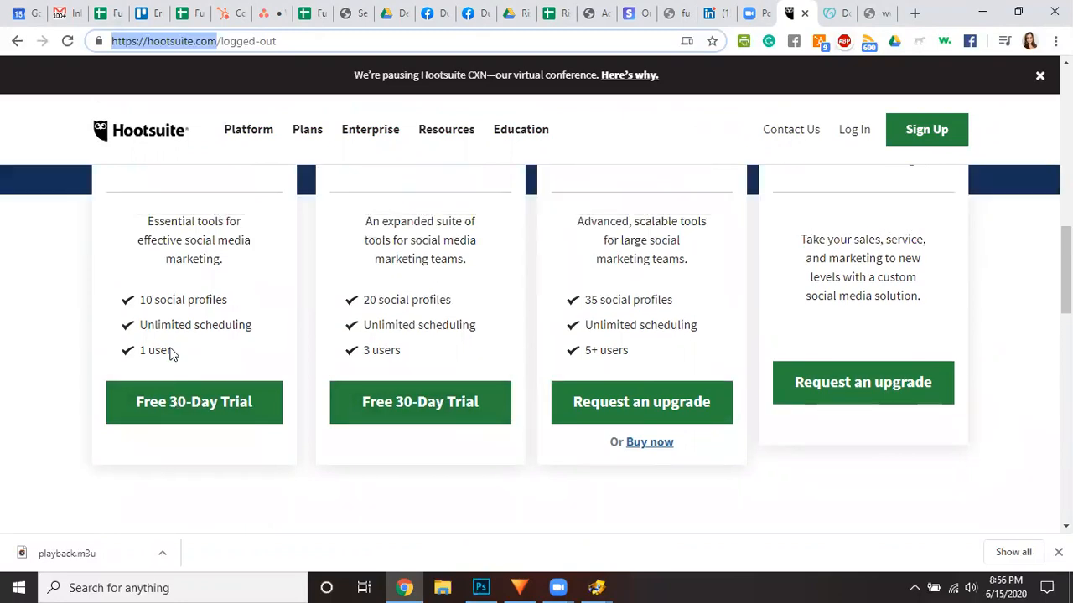
pyautogui.scroll(2, 169, 354)
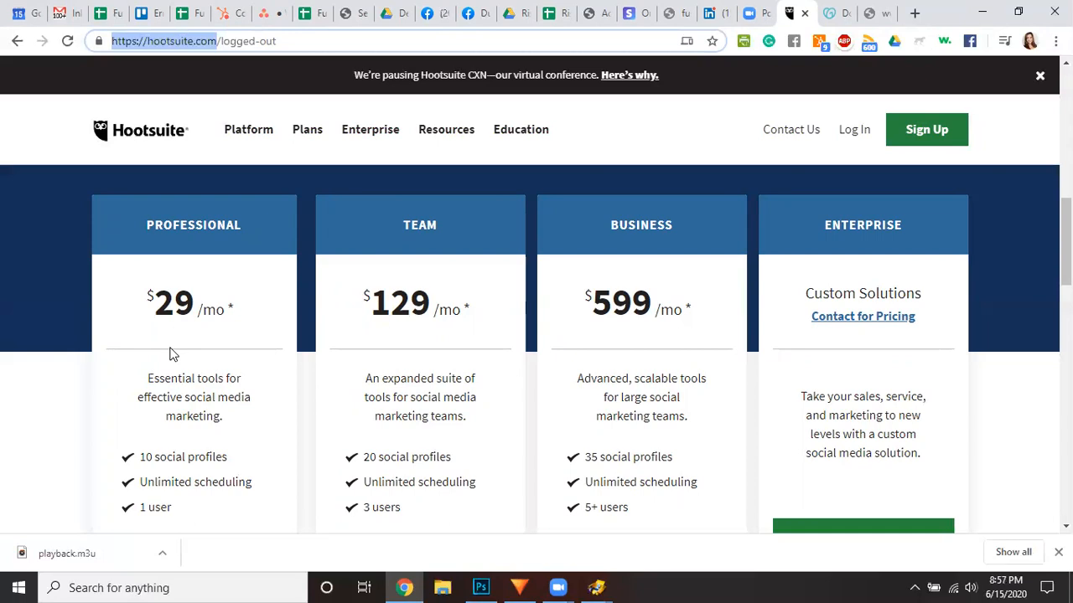
pyautogui.scroll(-5, 338, 369)
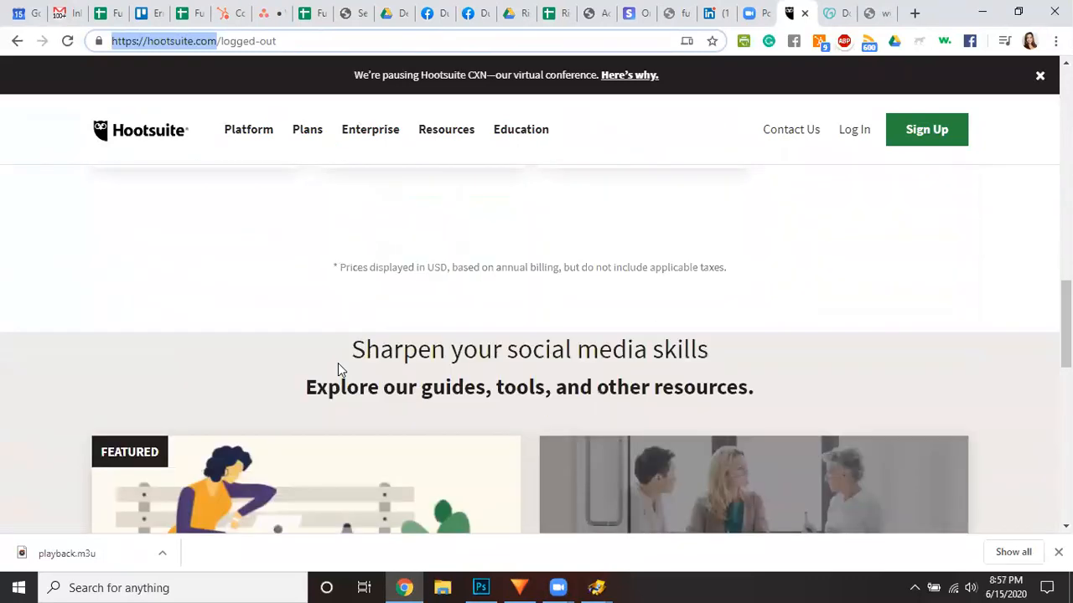
pyautogui.scroll(-10, 339, 366)
pyautogui.scroll(-1, 340, 369)
pyautogui.scroll(1, 340, 370)
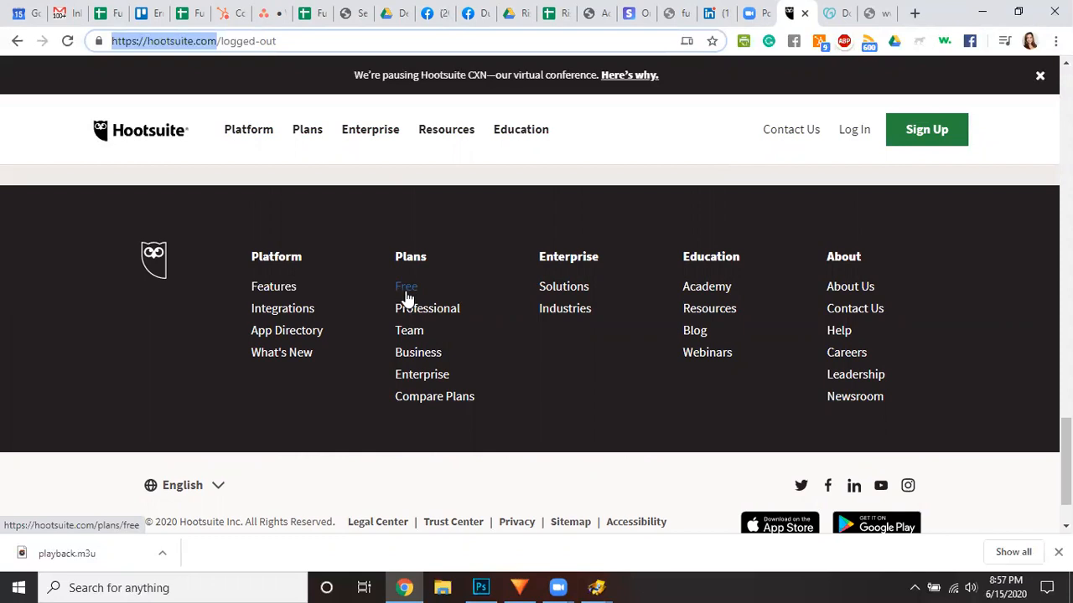
# Review the Free plan page, then sign in to Hootsuite with the saved credentials
pyautogui.click(405, 298)
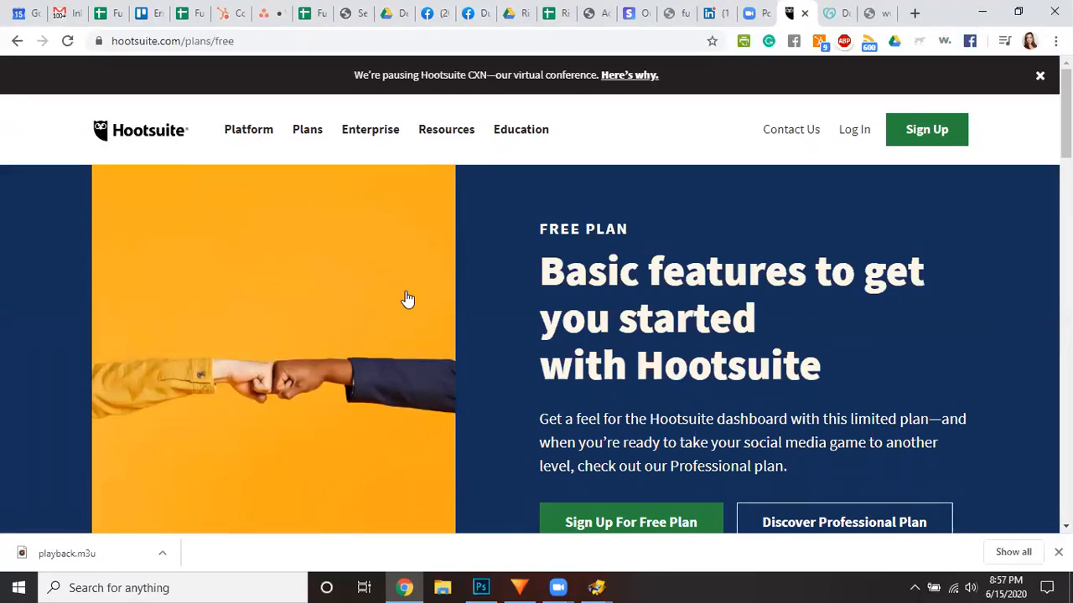
pyautogui.scroll(-1, 727, 424)
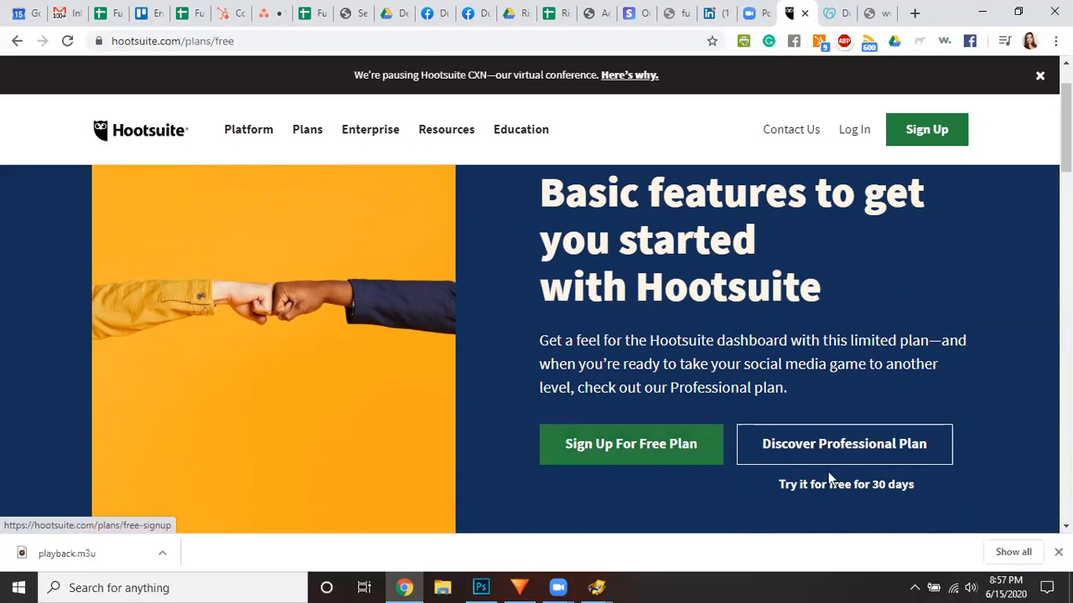
pyautogui.scroll(1, 689, 448)
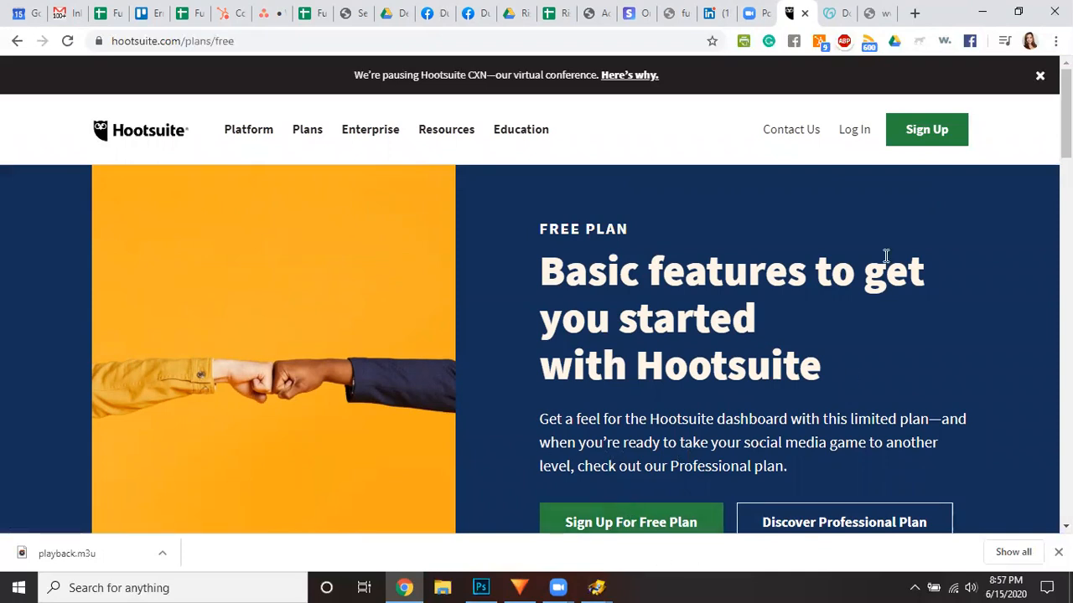
pyautogui.click(863, 134)
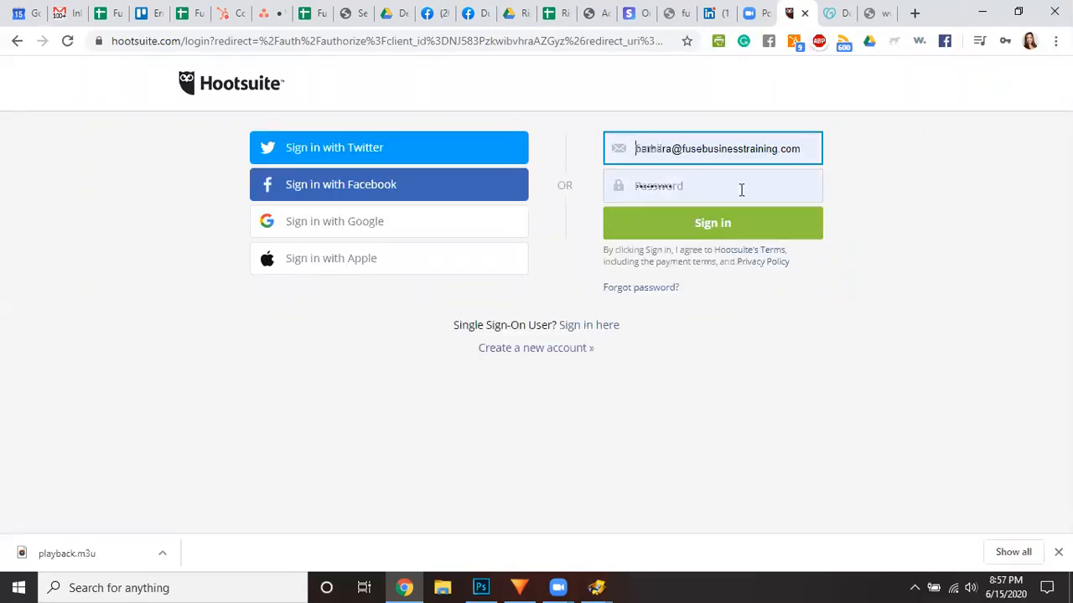
pyautogui.click(712, 225)
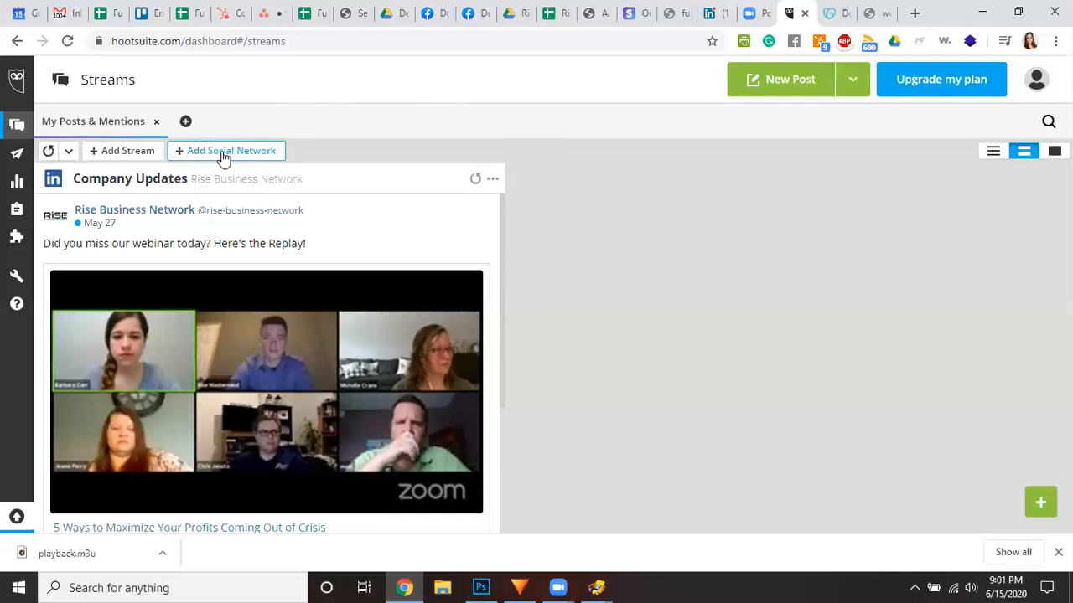
# Open the account menu from the profile avatar at the top right
pyautogui.click(1039, 81)
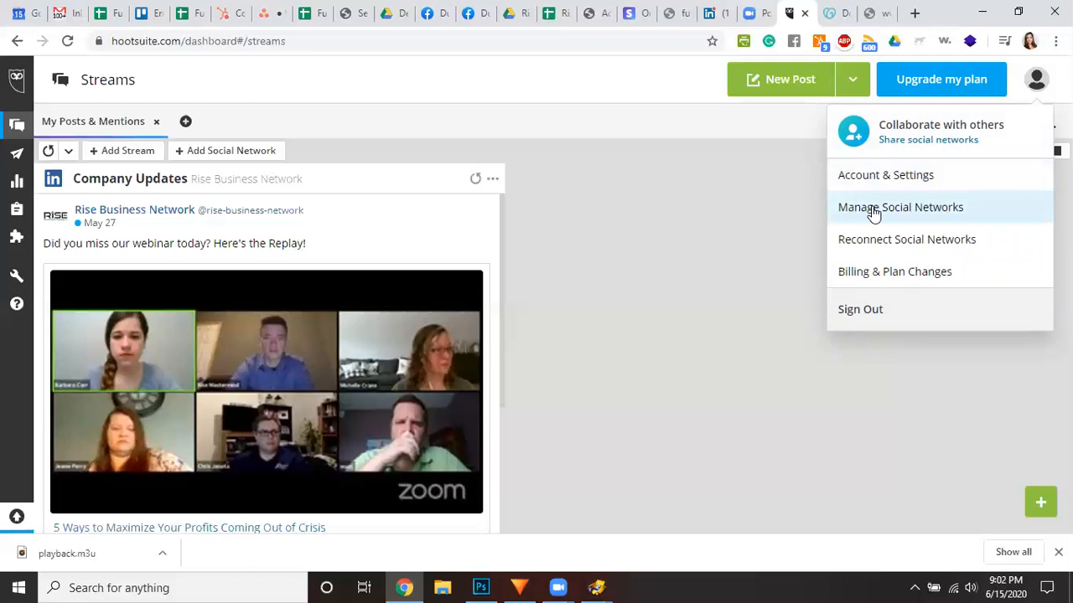
# Open Manage Social Networks and view Private Social Networks: Rise Business Network and a LinkedIn profile
pyautogui.click(922, 208)
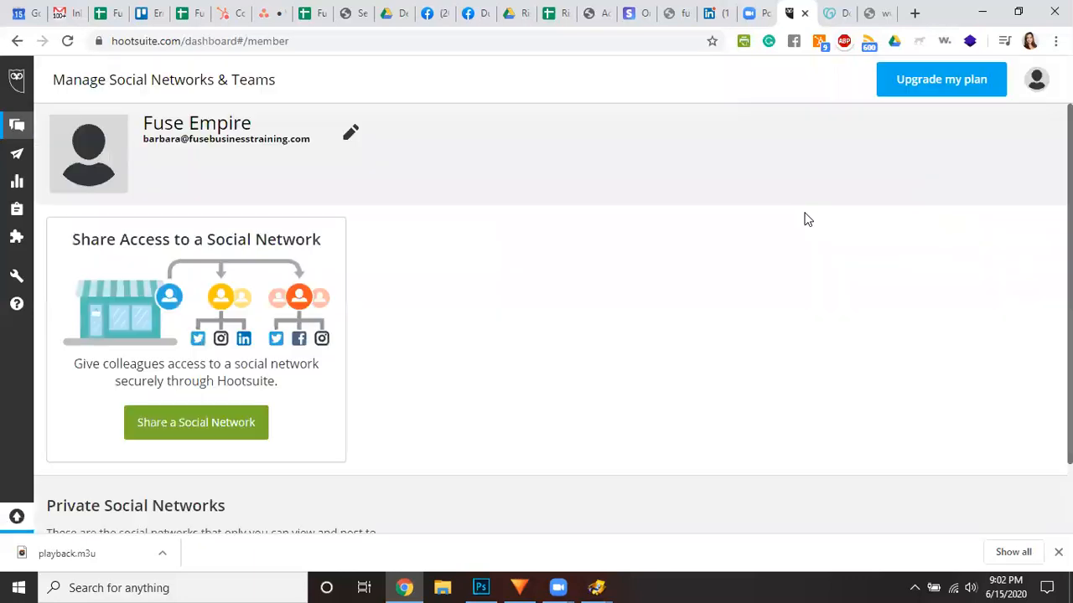
pyautogui.scroll(-2, 630, 266)
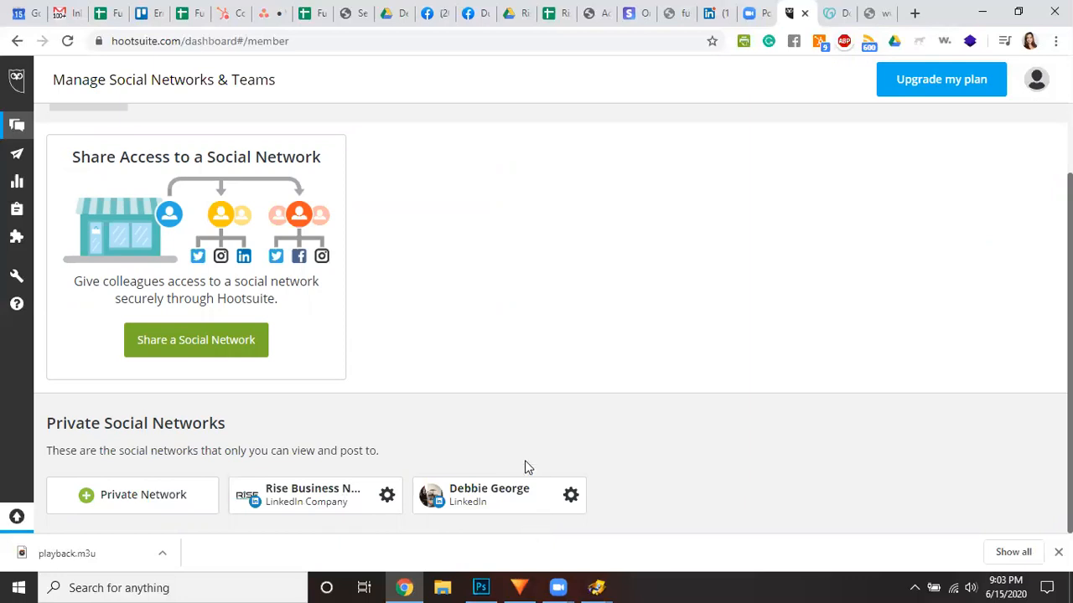
pyautogui.scroll(1, 527, 466)
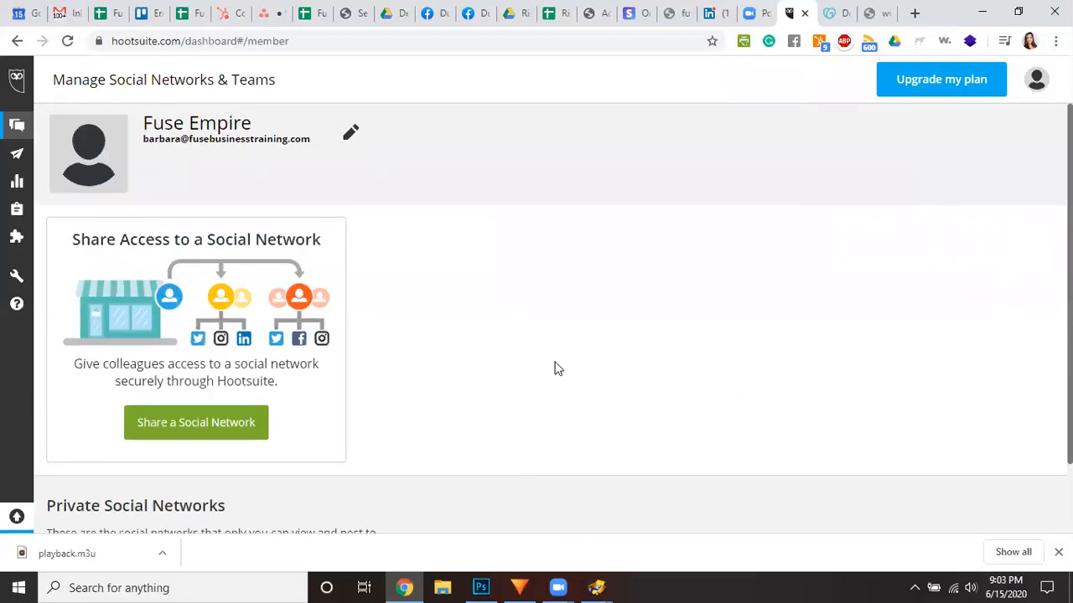
pyautogui.scroll(-1, 578, 365)
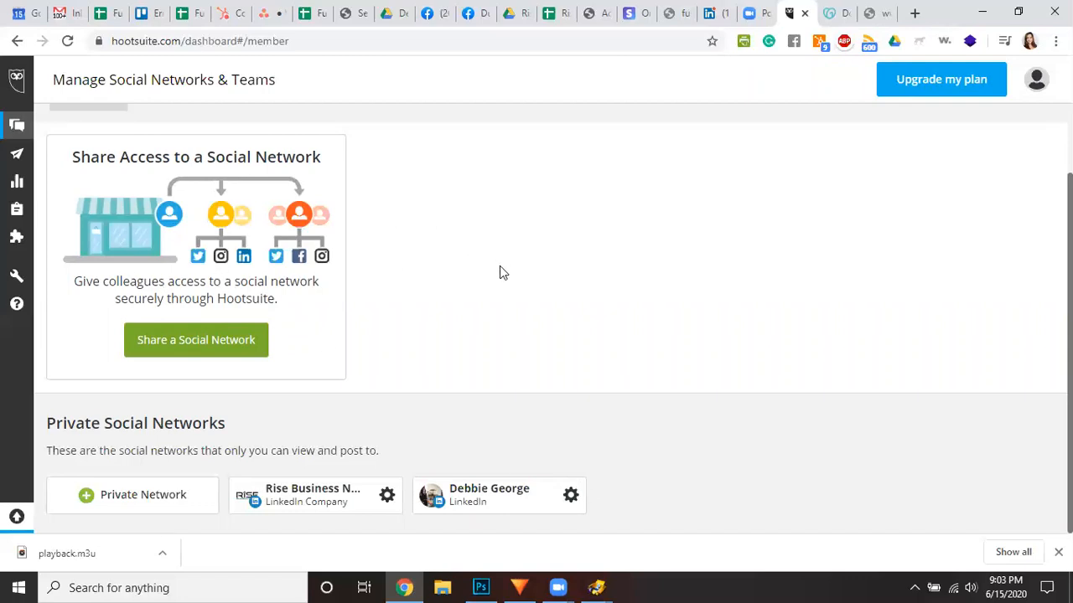
# Add Facebook as a new private network and begin the Connect with Facebook authorization
pyautogui.click(126, 499)
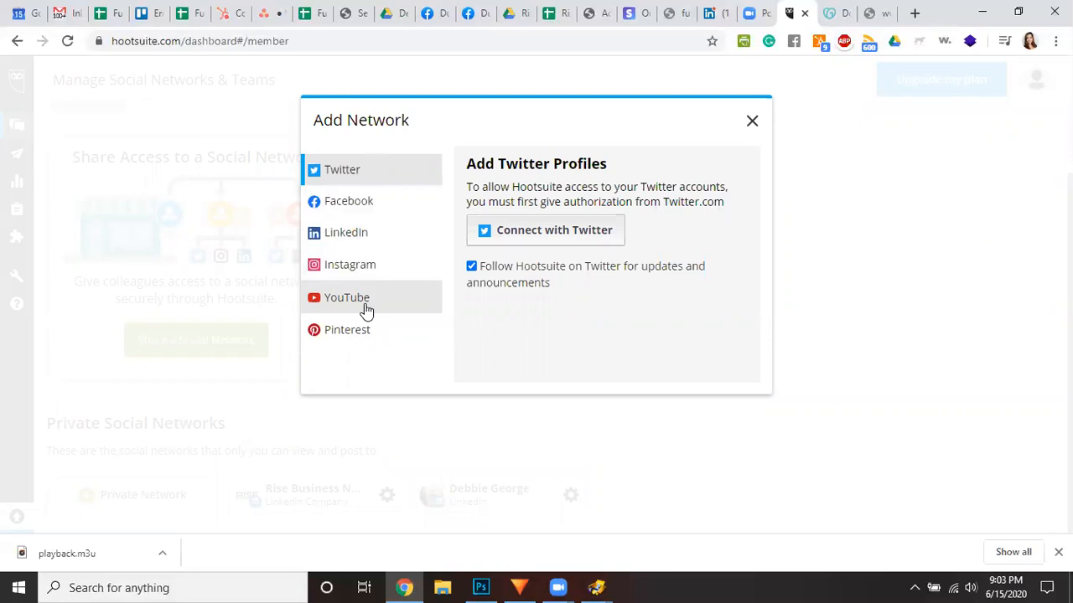
pyautogui.click(352, 214)
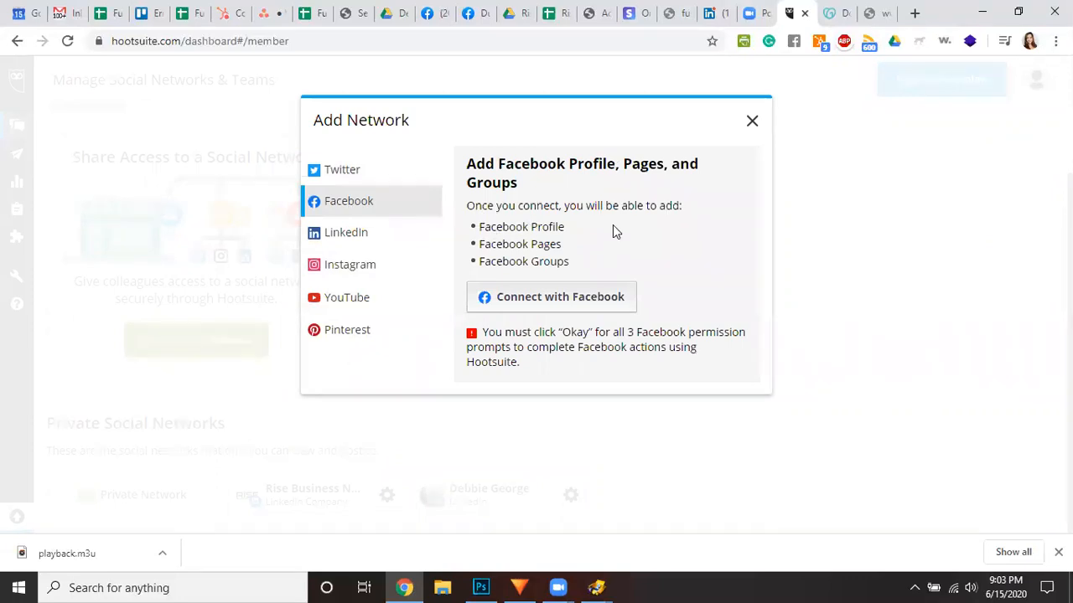
pyautogui.click(543, 303)
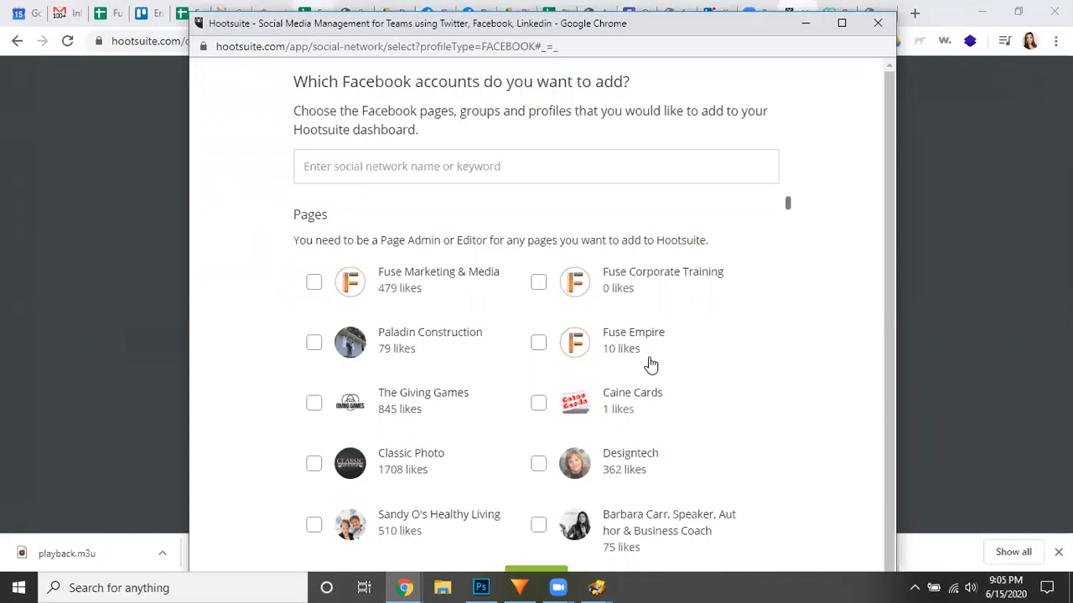
# Scroll the Facebook account picker listing Fuse Virtual Assistant Services, Forage Seeds and NWI Business Community
pyautogui.scroll(-2, 651, 364)
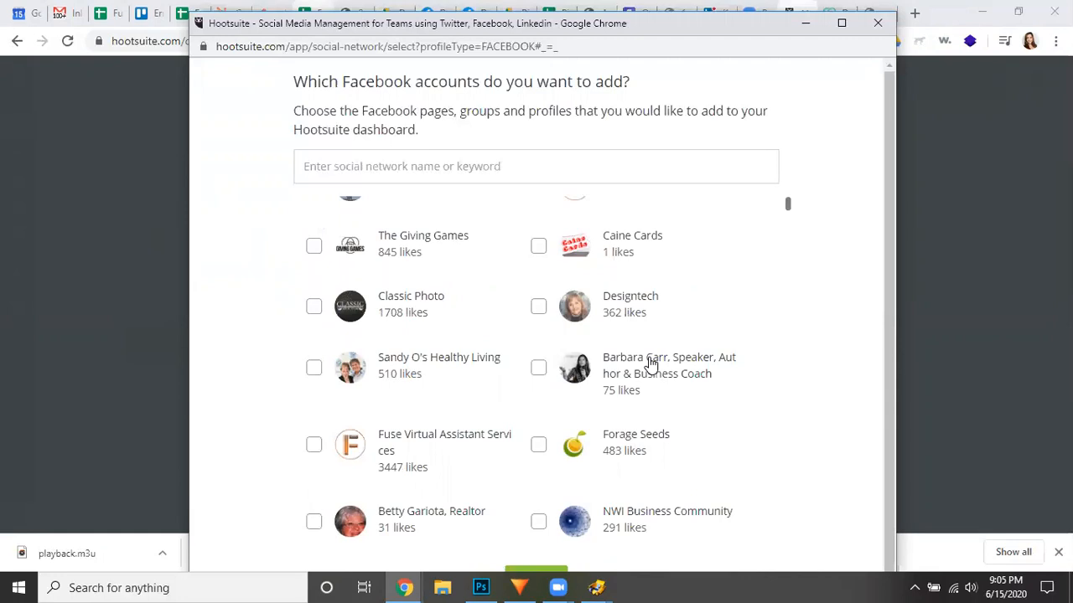
pyautogui.moveTo(663, 27); pyautogui.dragTo(660, 63)
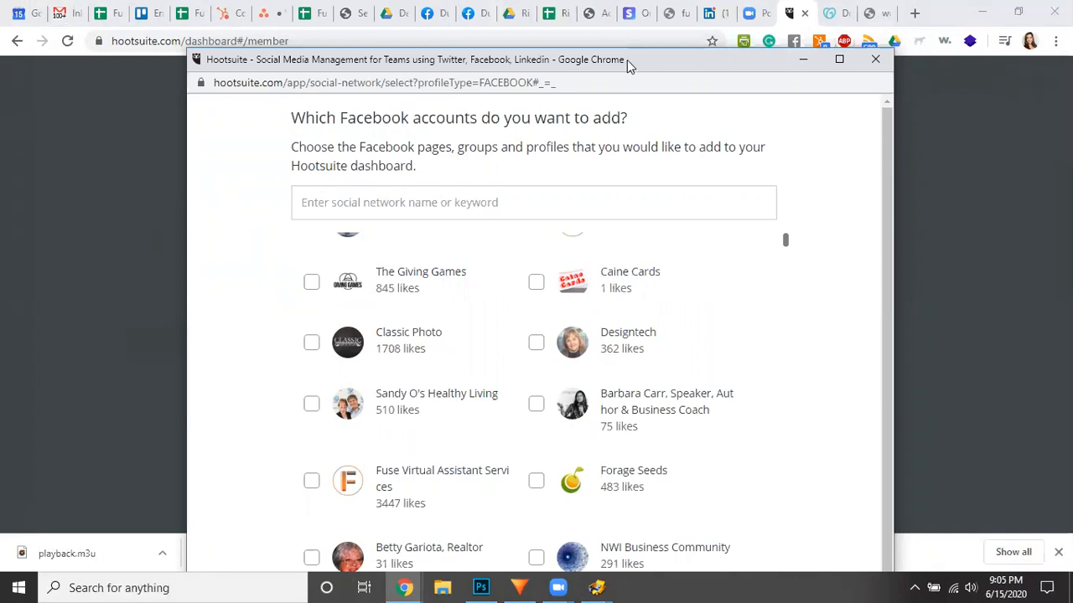
pyautogui.moveTo(627, 59); pyautogui.dragTo(617, 26)
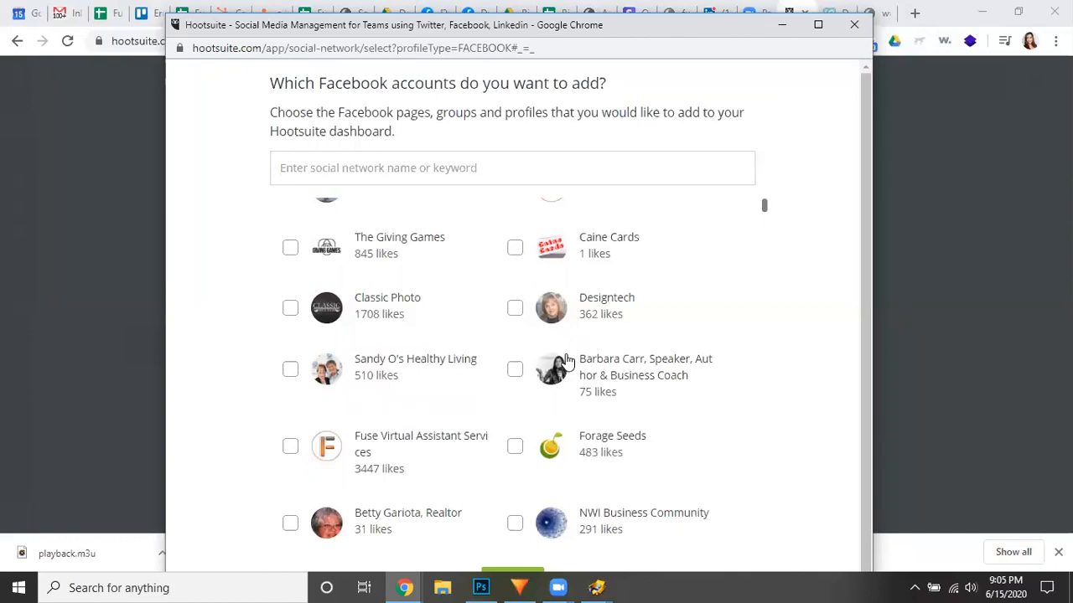
pyautogui.scroll(-2, 624, 373)
pyautogui.scroll(-2, 624, 372)
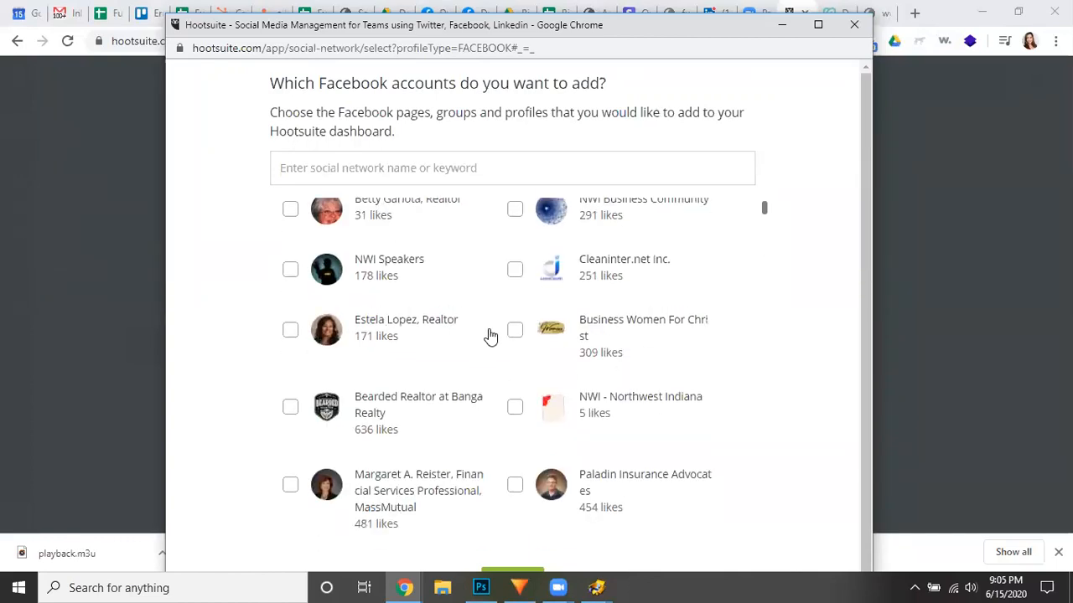
pyautogui.scroll(-1, 578, 344)
pyautogui.scroll(5, 575, 300)
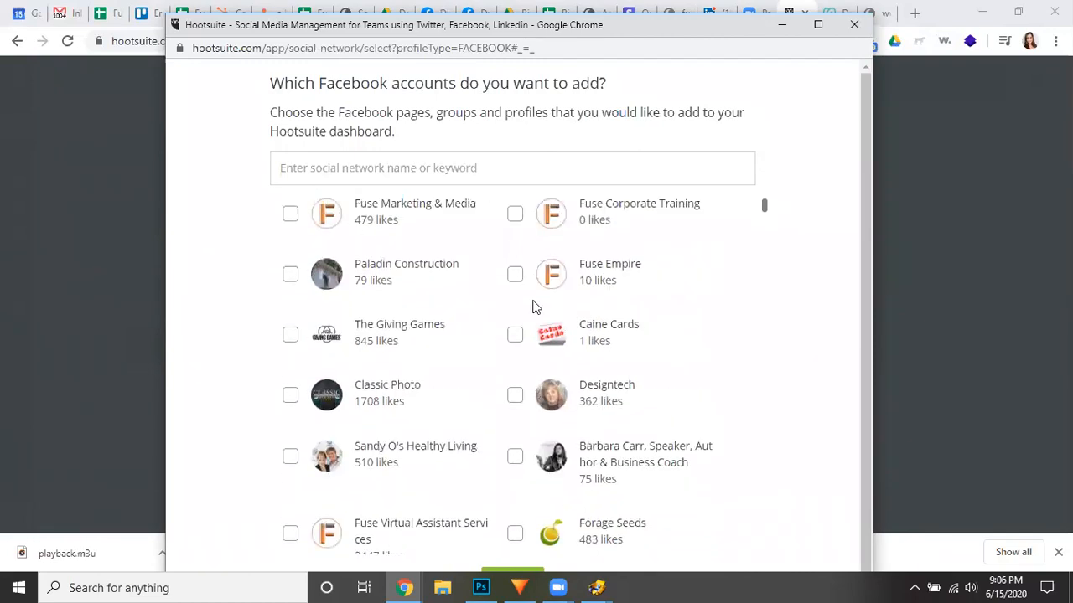
pyautogui.scroll(-10, 485, 283)
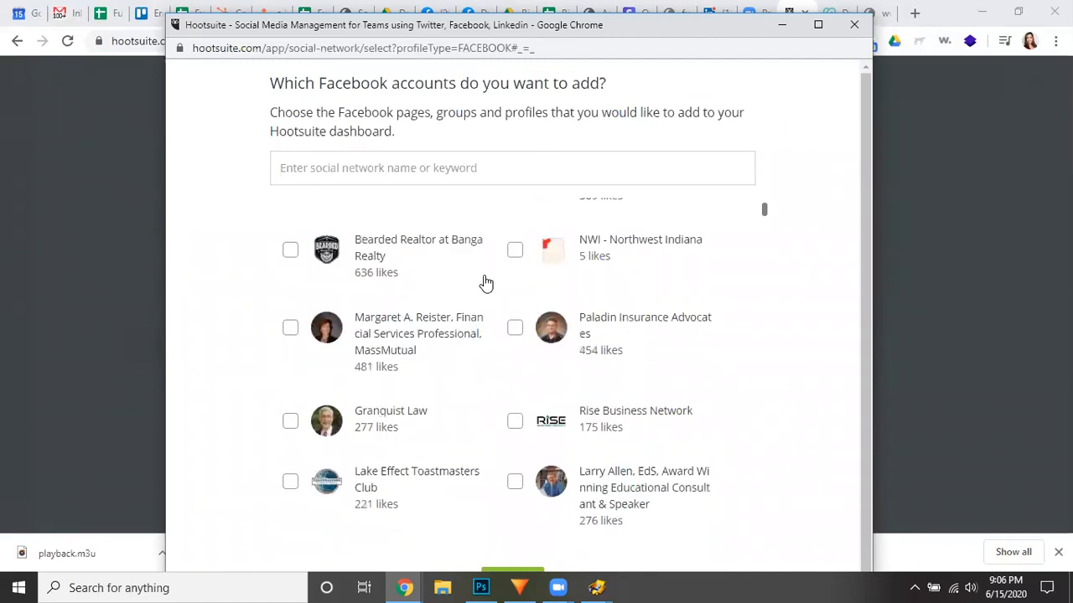
pyautogui.scroll(2, 553, 290)
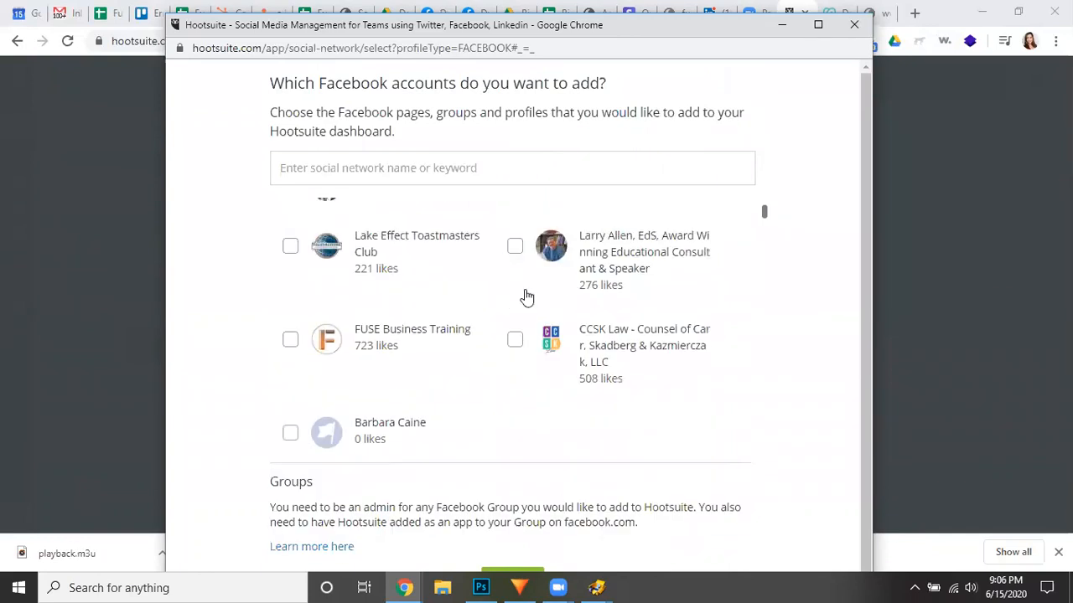
pyautogui.scroll(-2, 558, 312)
pyautogui.scroll(-1, 422, 350)
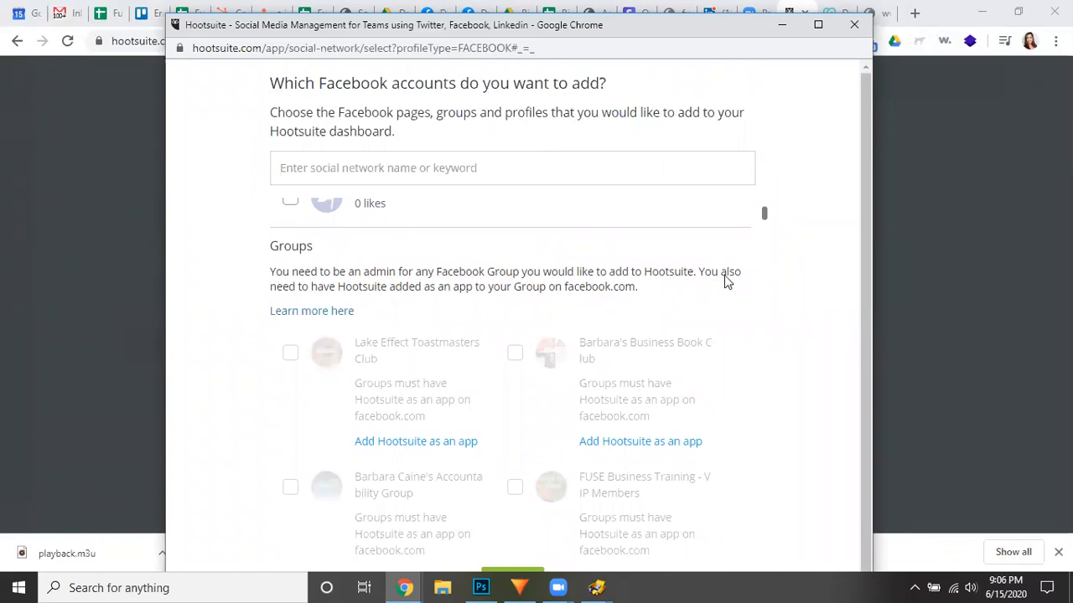
pyautogui.scroll(-1, 696, 282)
pyautogui.scroll(-1, 469, 289)
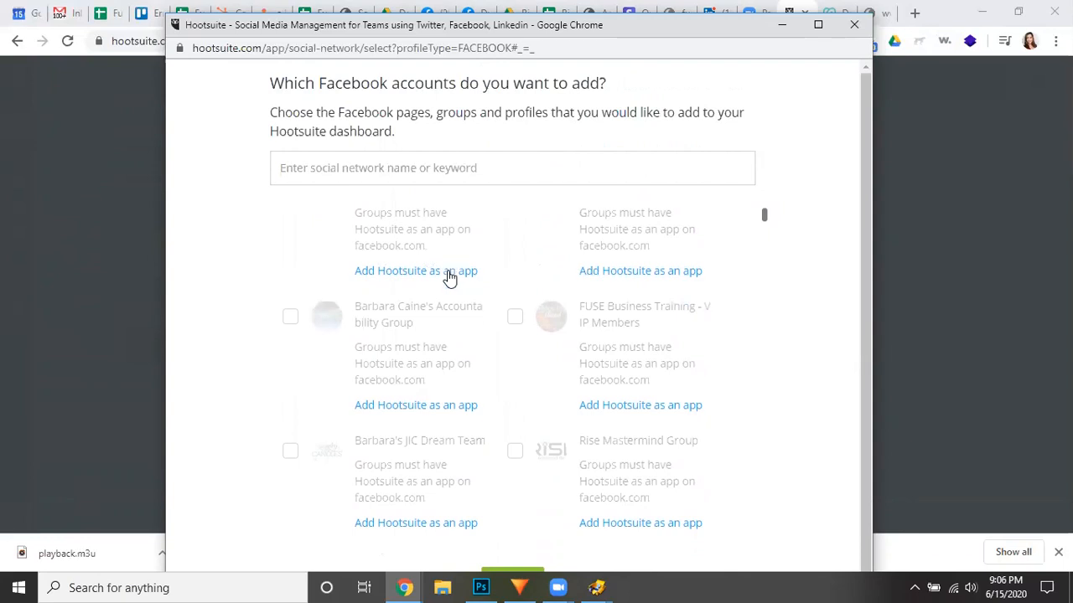
pyautogui.scroll(-8, 525, 297)
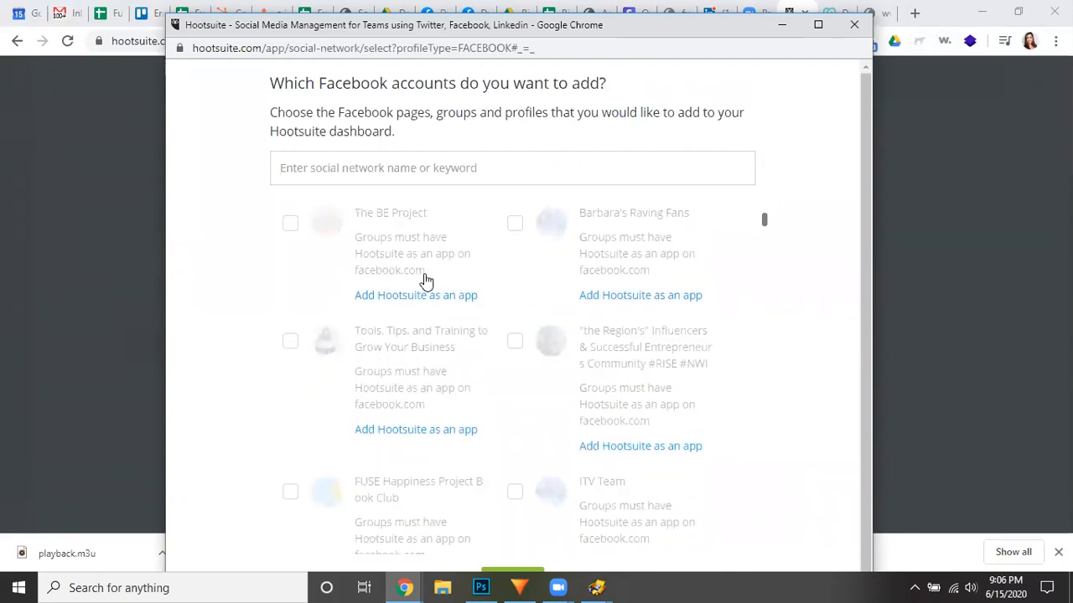
pyautogui.scroll(-5, 562, 356)
pyautogui.scroll(-1, 574, 343)
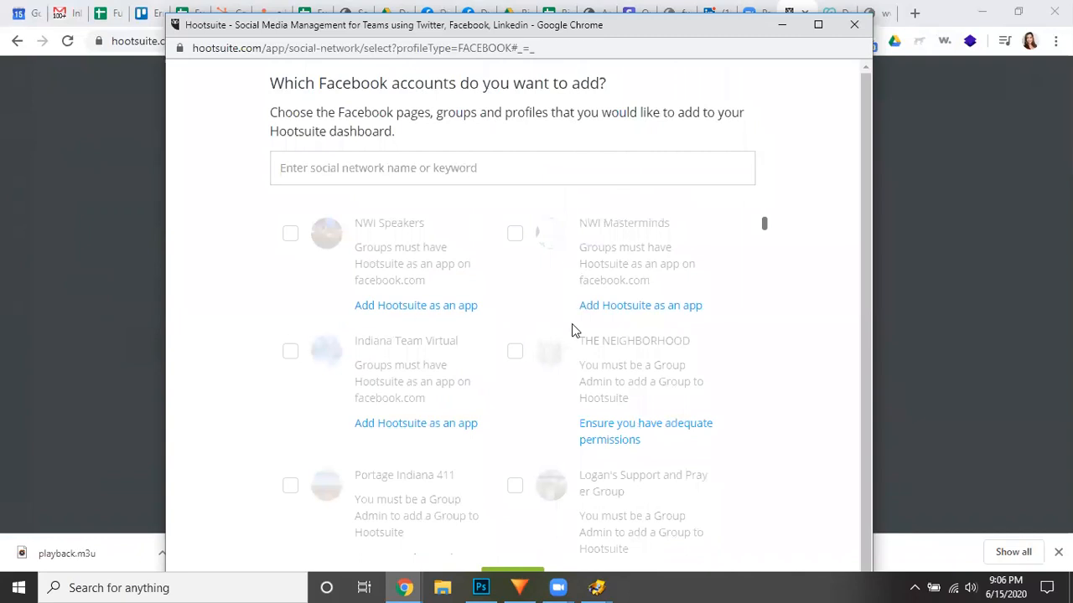
pyautogui.scroll(4, 551, 320)
pyautogui.scroll(3, 504, 315)
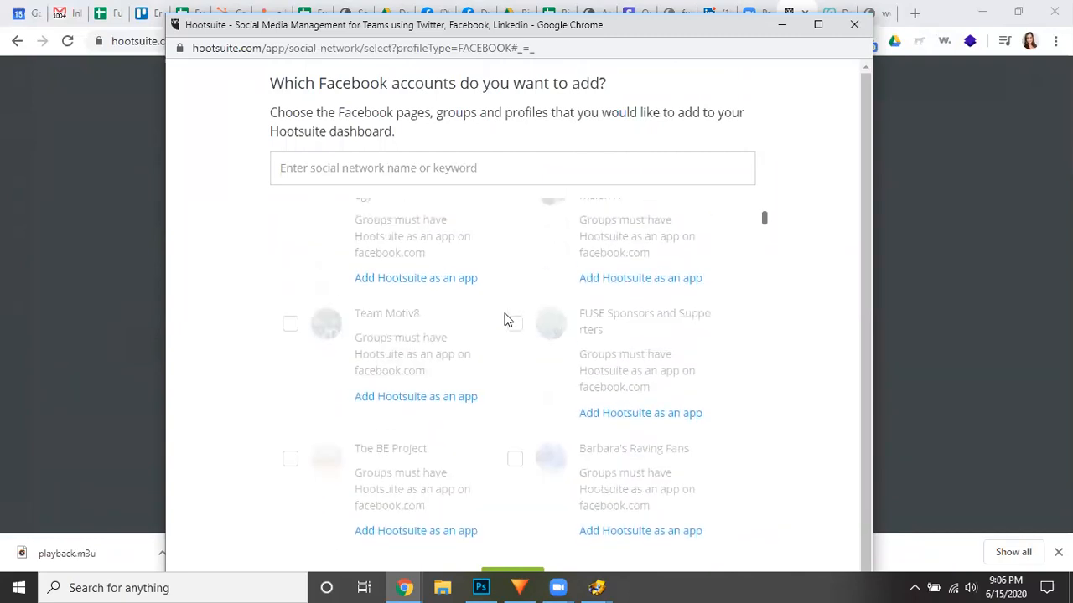
pyautogui.scroll(1, 508, 296)
pyautogui.scroll(1, 511, 312)
pyautogui.scroll(3, 508, 312)
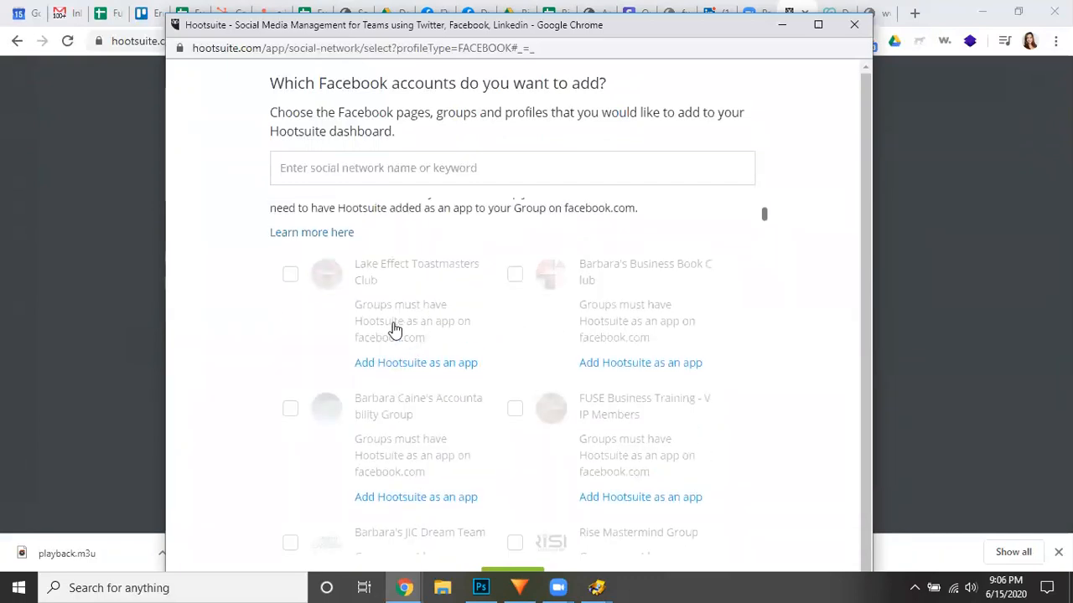
pyautogui.scroll(-2, 529, 367)
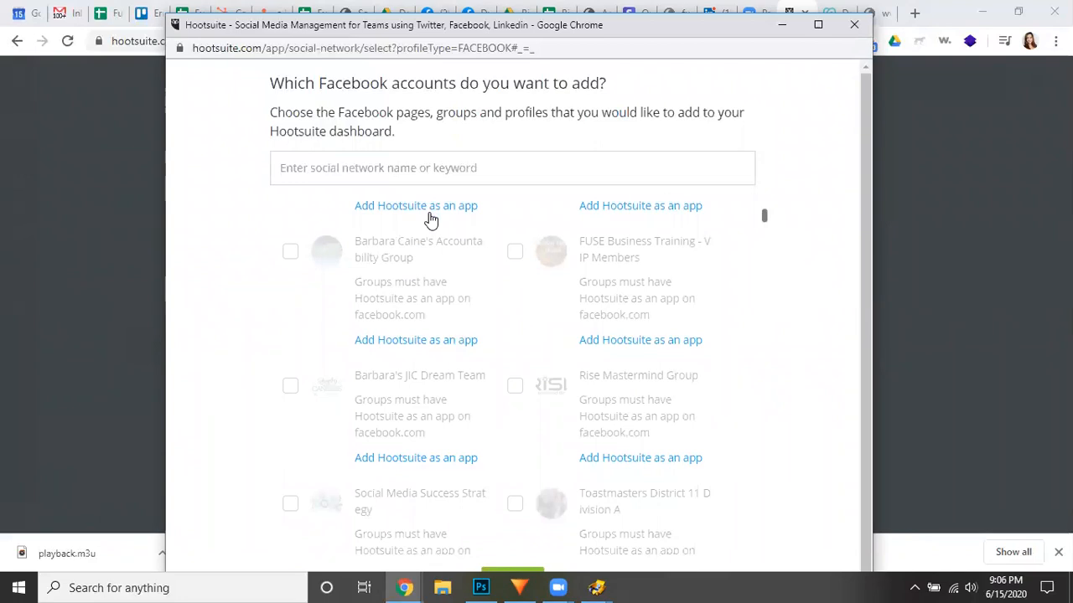
pyautogui.scroll(-3, 496, 321)
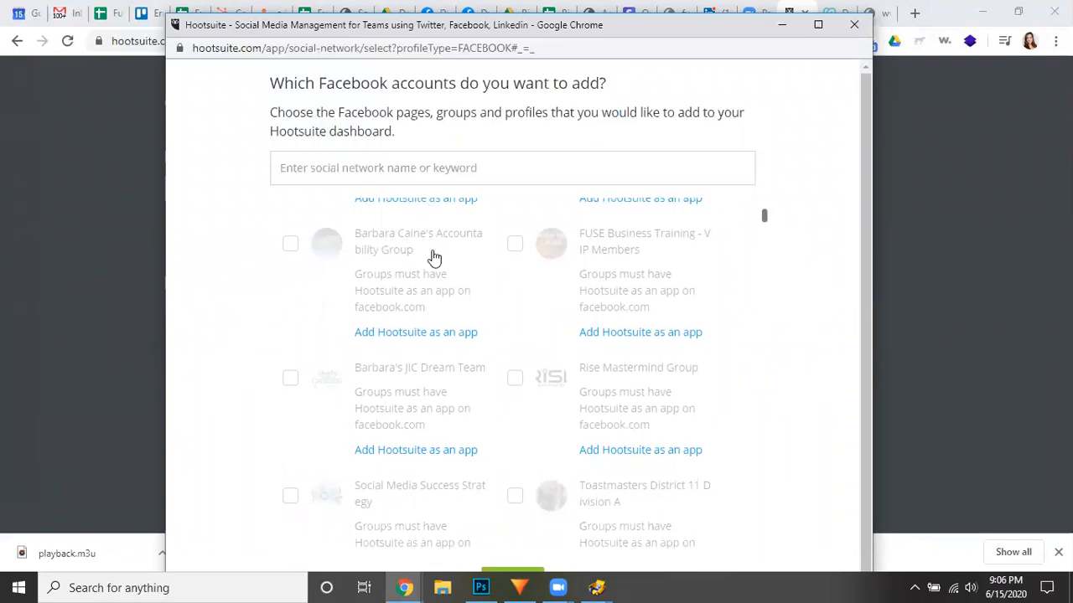
pyautogui.scroll(-1, 496, 321)
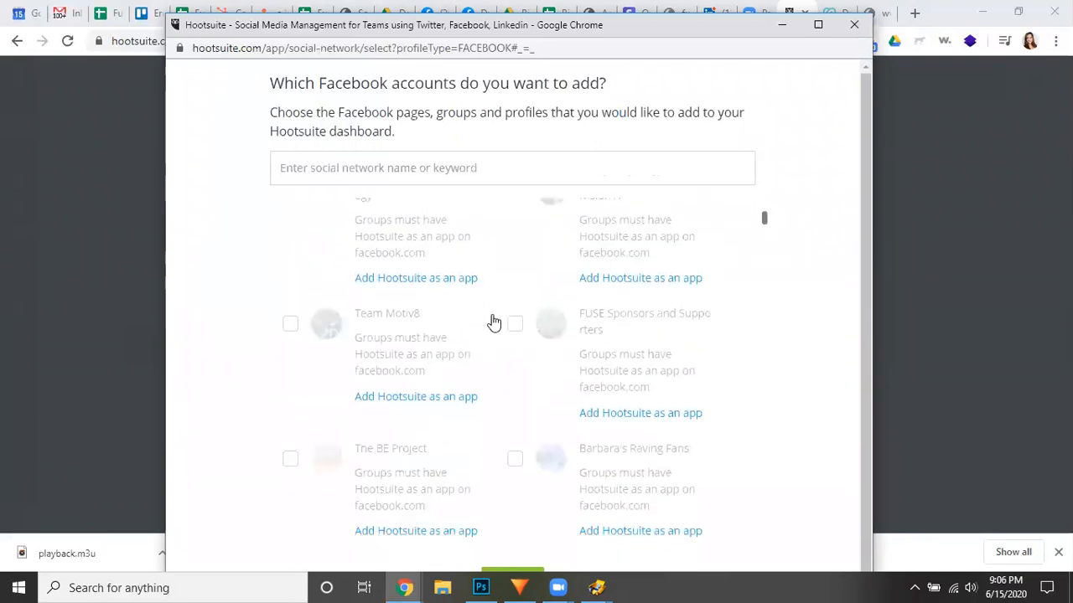
pyautogui.scroll(1, 491, 322)
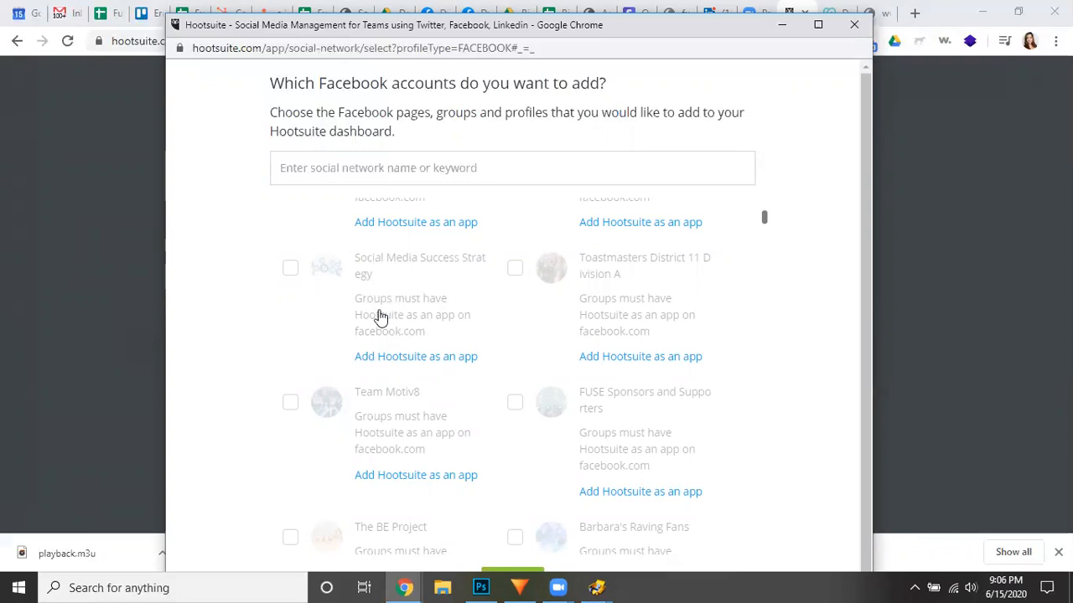
# Follow 'Add Hootsuite as an app' for Social Media Success Strategy and close the Messenger chat
pyautogui.click(390, 358)
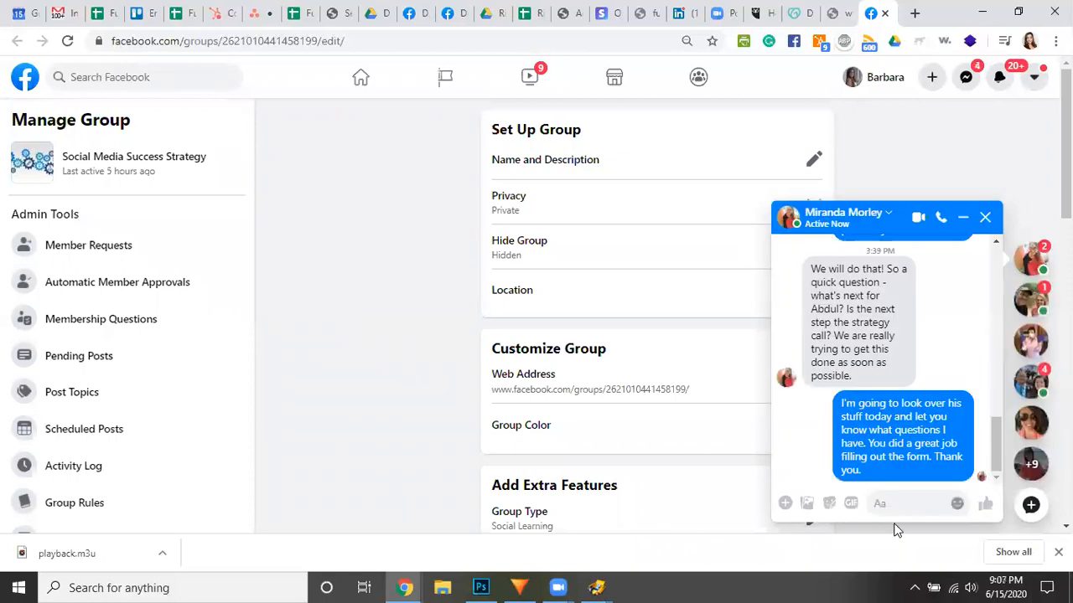
pyautogui.click(985, 218)
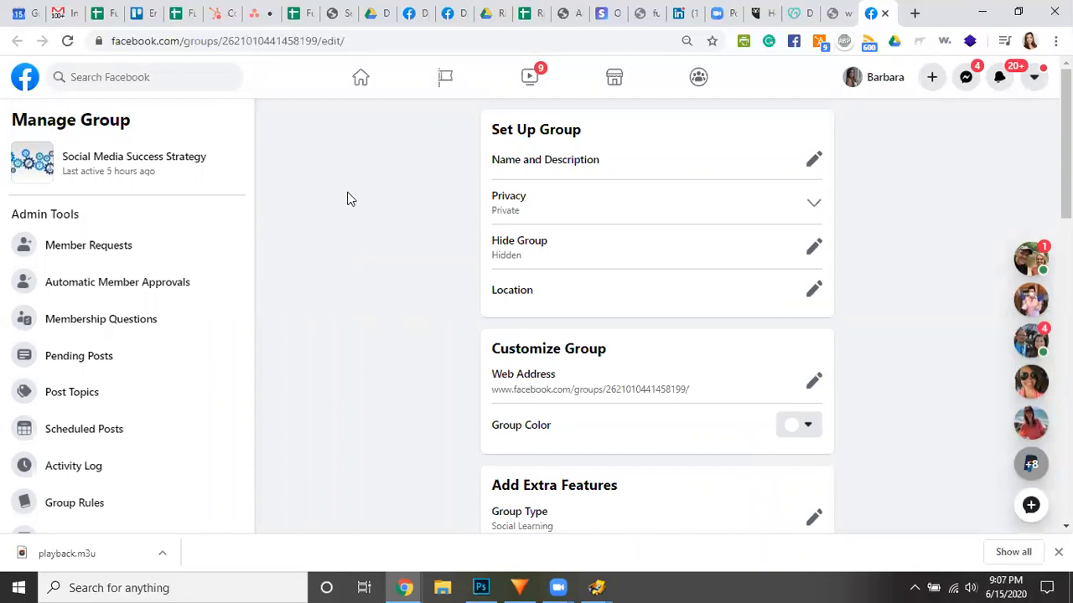
pyautogui.scroll(-1, 221, 272)
pyautogui.scroll(-2, 221, 272)
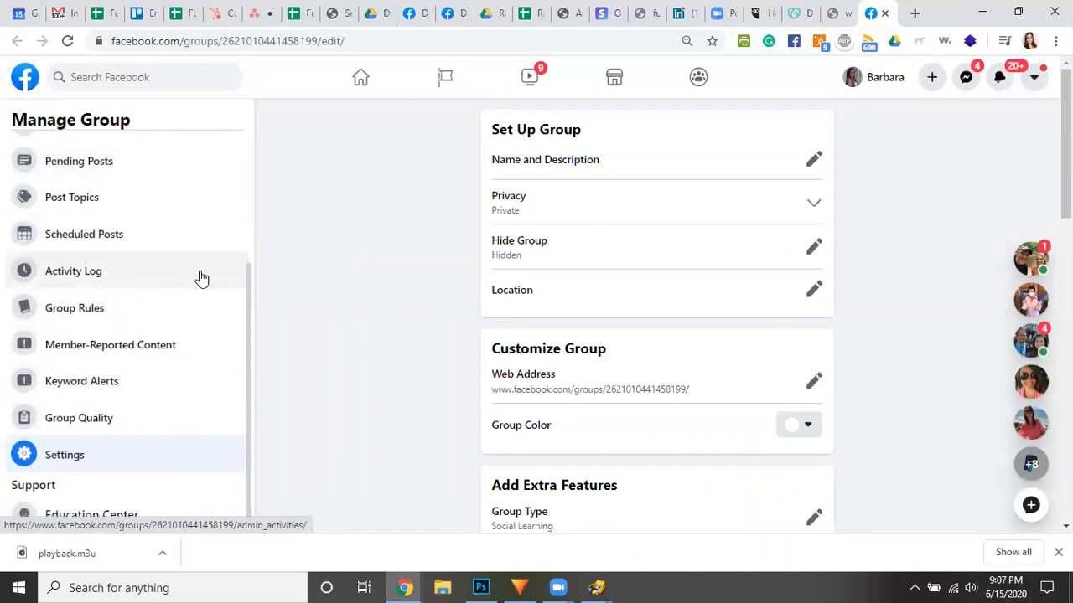
# Scroll the group settings down to Advanced Settings, where Apps lists 1 app
pyautogui.scroll(3, 198, 347)
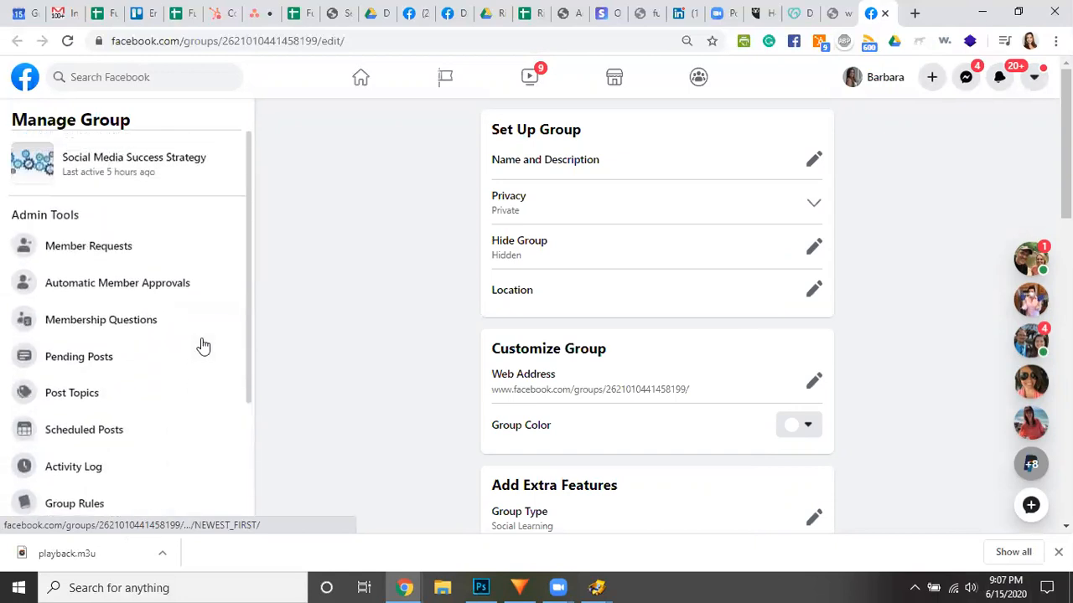
pyautogui.scroll(-1, 653, 302)
pyautogui.scroll(-4, 656, 301)
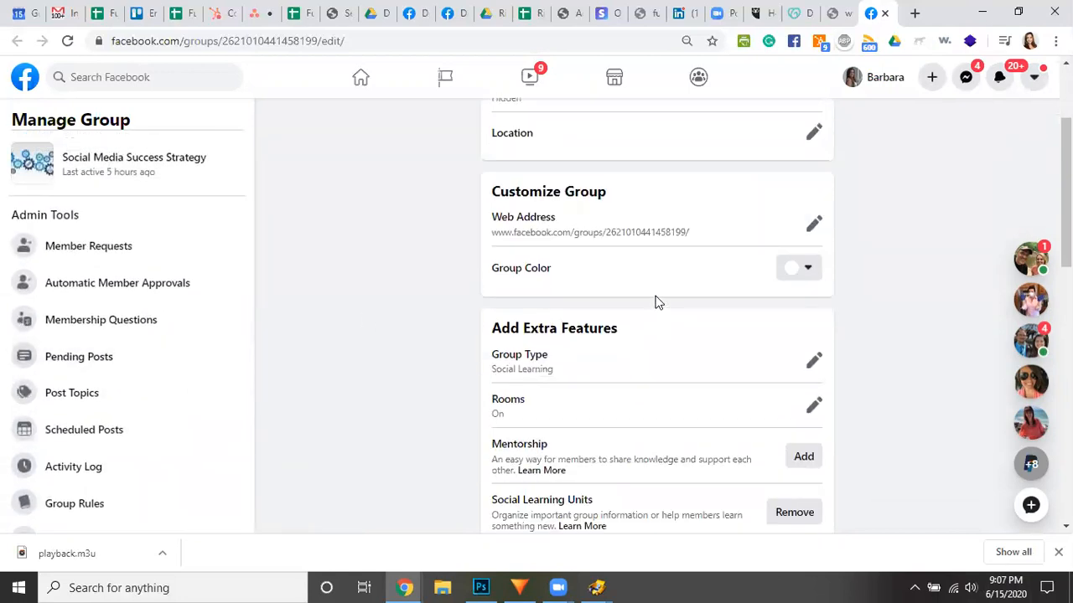
pyautogui.scroll(-6, 656, 295)
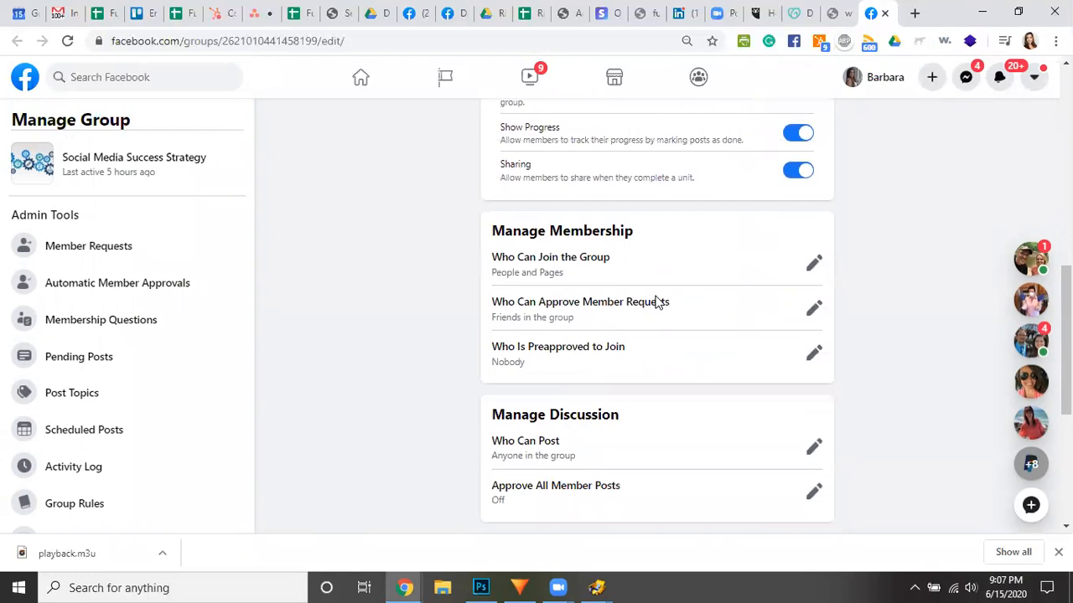
pyautogui.scroll(-1, 656, 294)
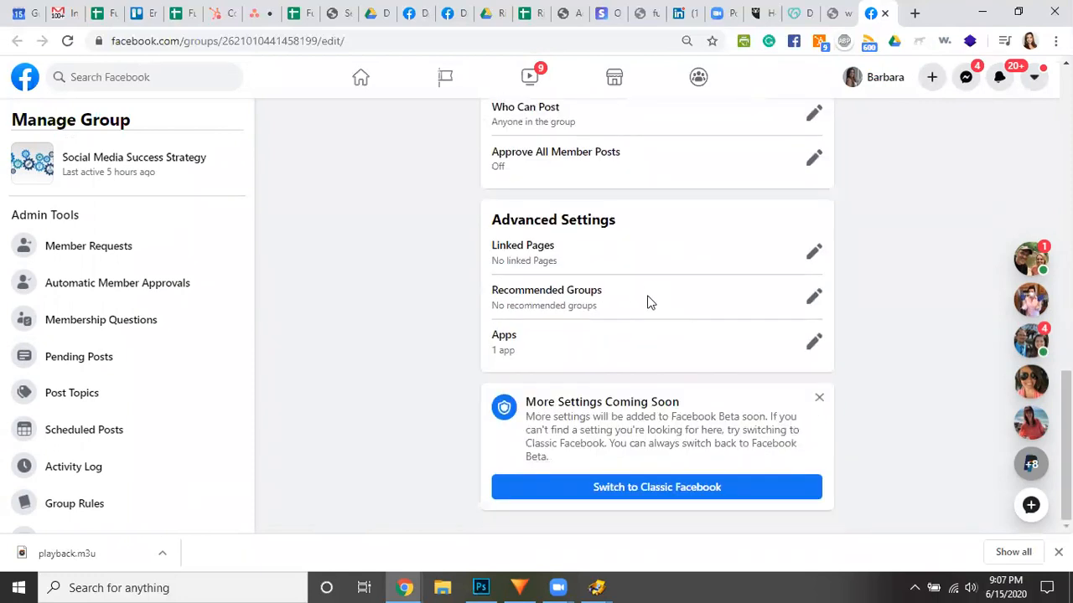
pyautogui.scroll(7, 645, 297)
pyautogui.scroll(3, 635, 298)
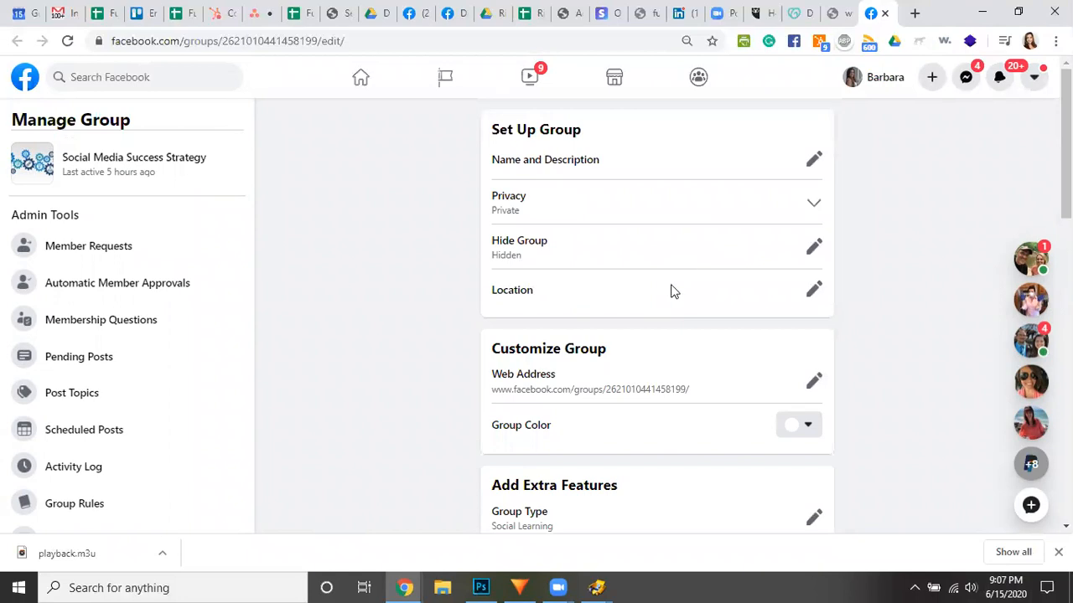
pyautogui.scroll(-5, 672, 291)
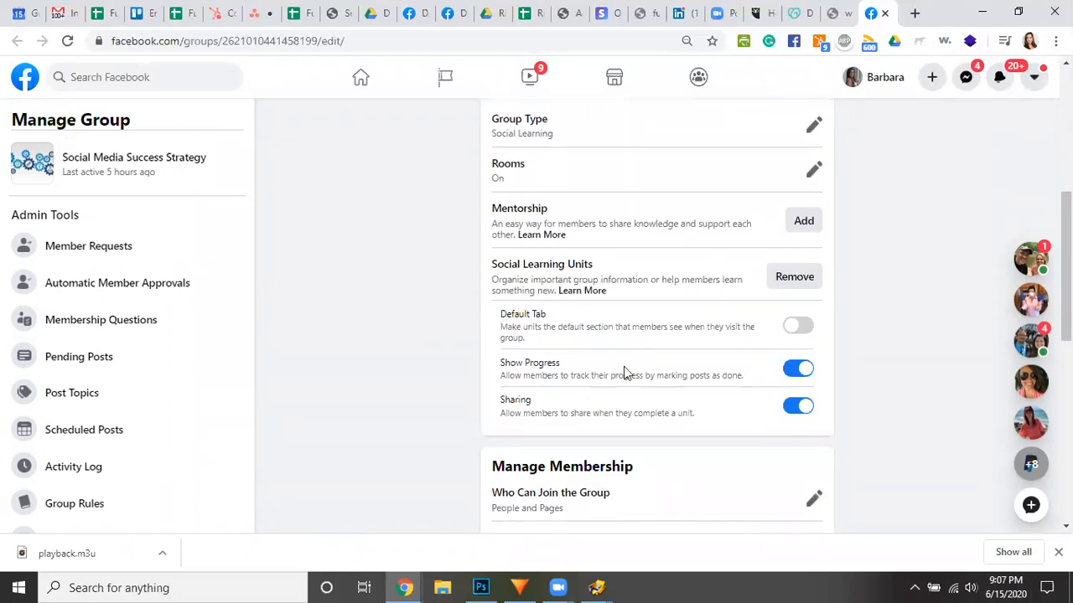
pyautogui.scroll(-2, 623, 369)
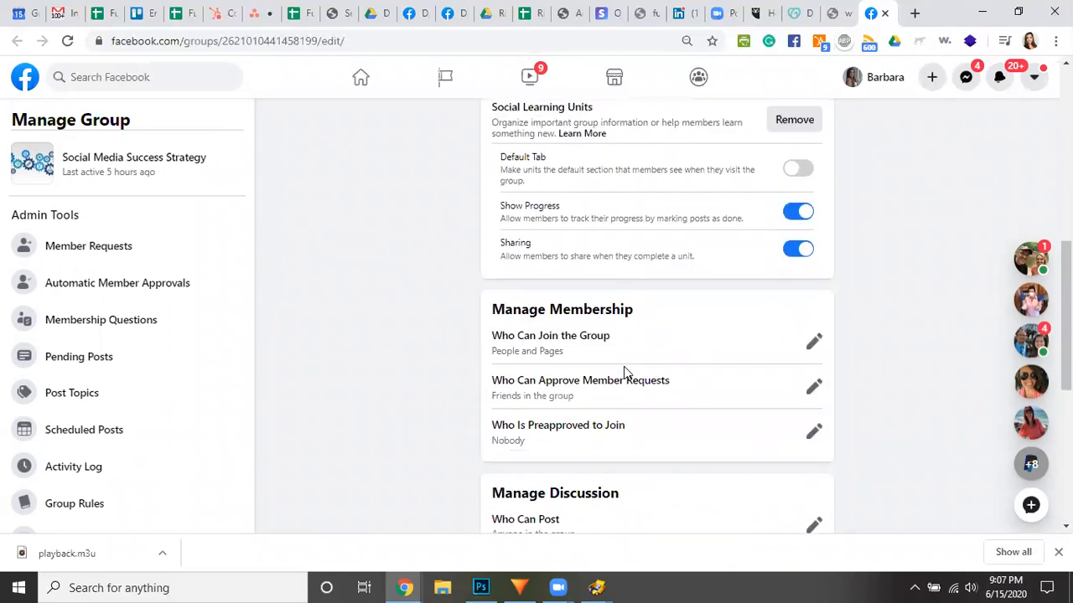
pyautogui.scroll(-3, 624, 368)
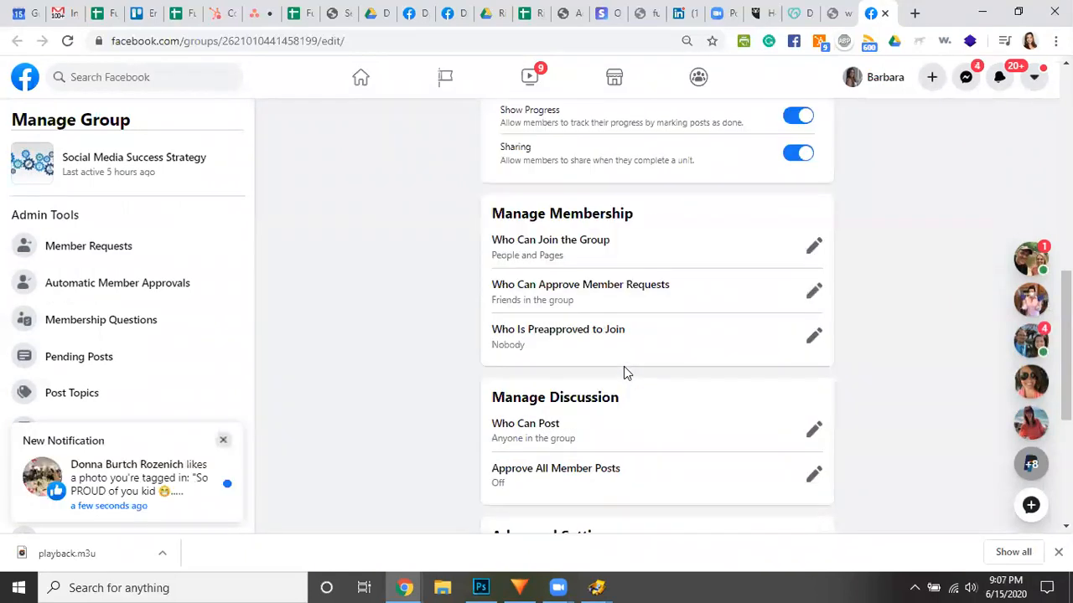
pyautogui.scroll(-1, 624, 368)
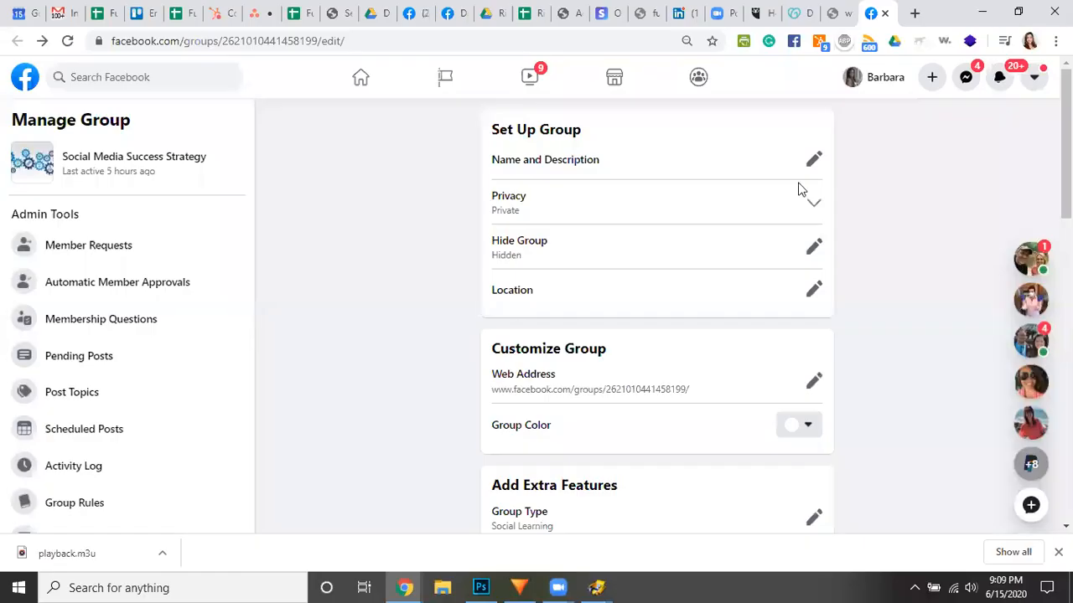
pyautogui.scroll(-5, 671, 269)
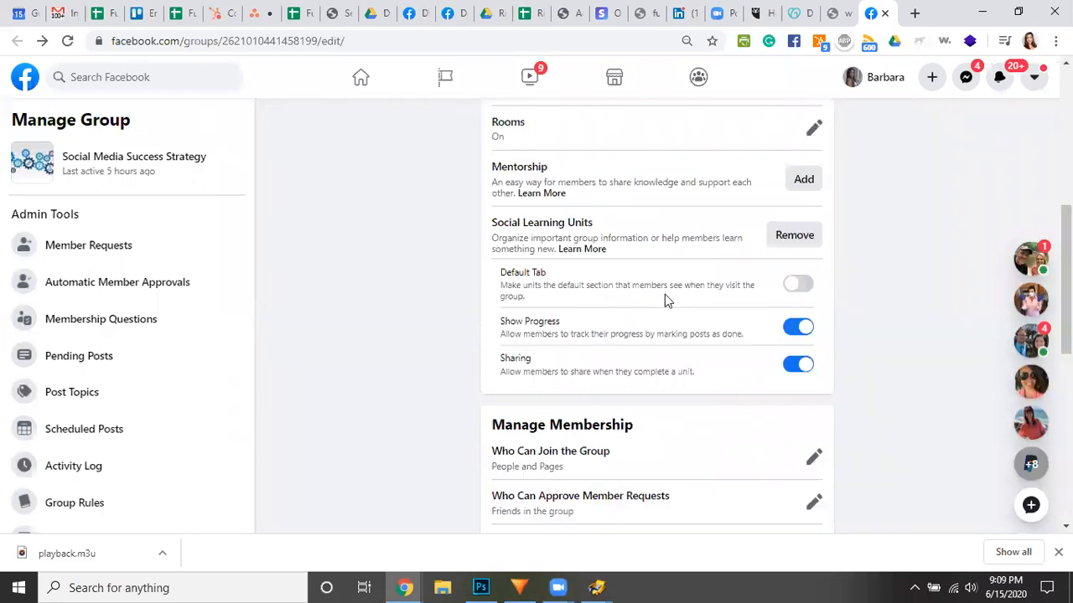
pyautogui.scroll(-6, 649, 297)
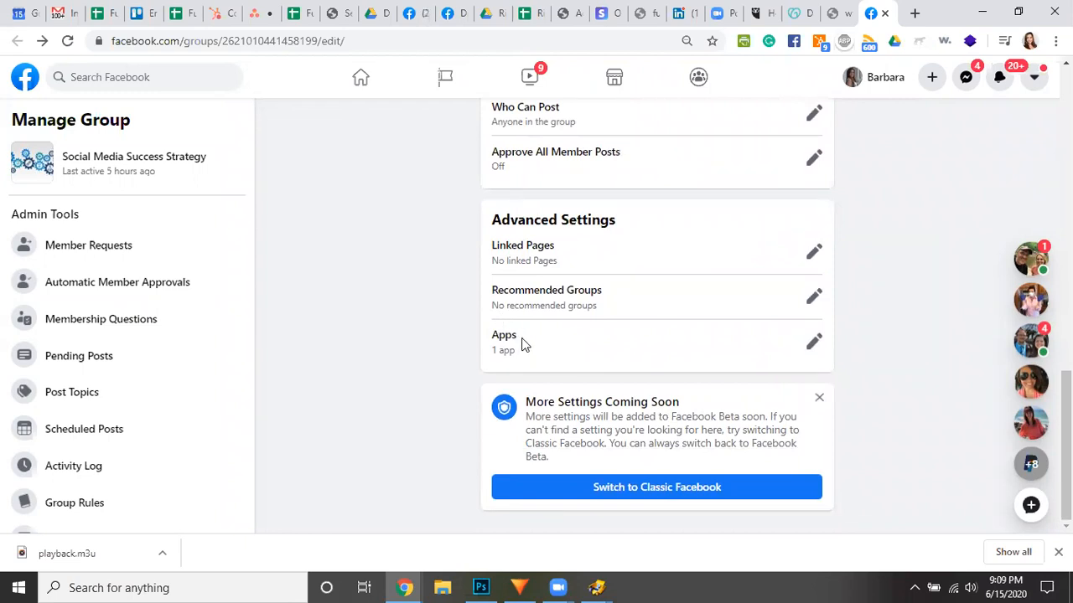
# Search the group's app store for 'hootsuite' and add the Hootsuite app to the group
pyautogui.click(811, 343)
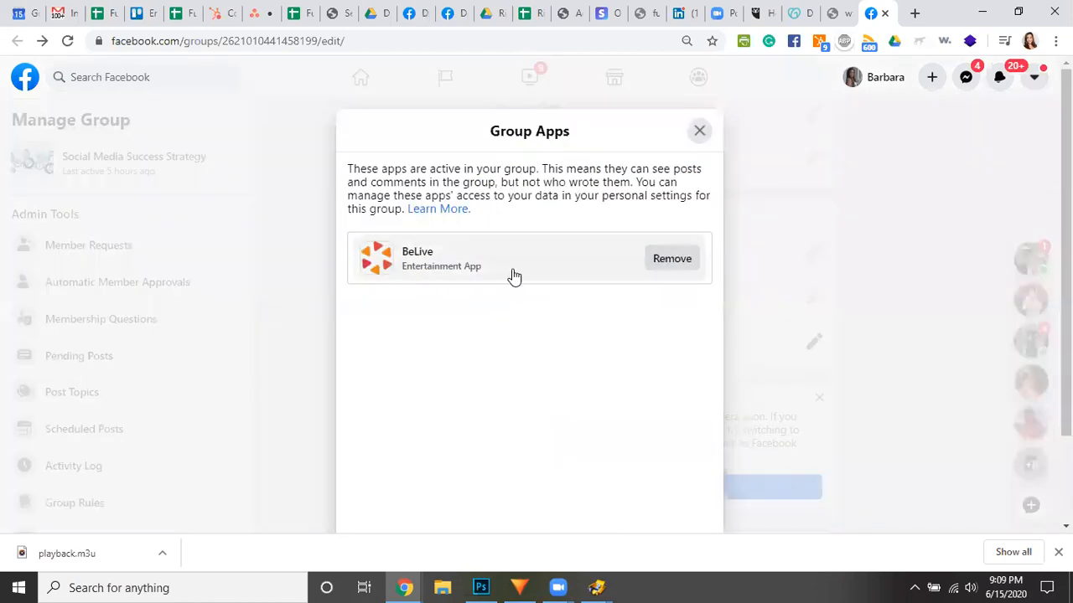
pyautogui.scroll(-2, 536, 298)
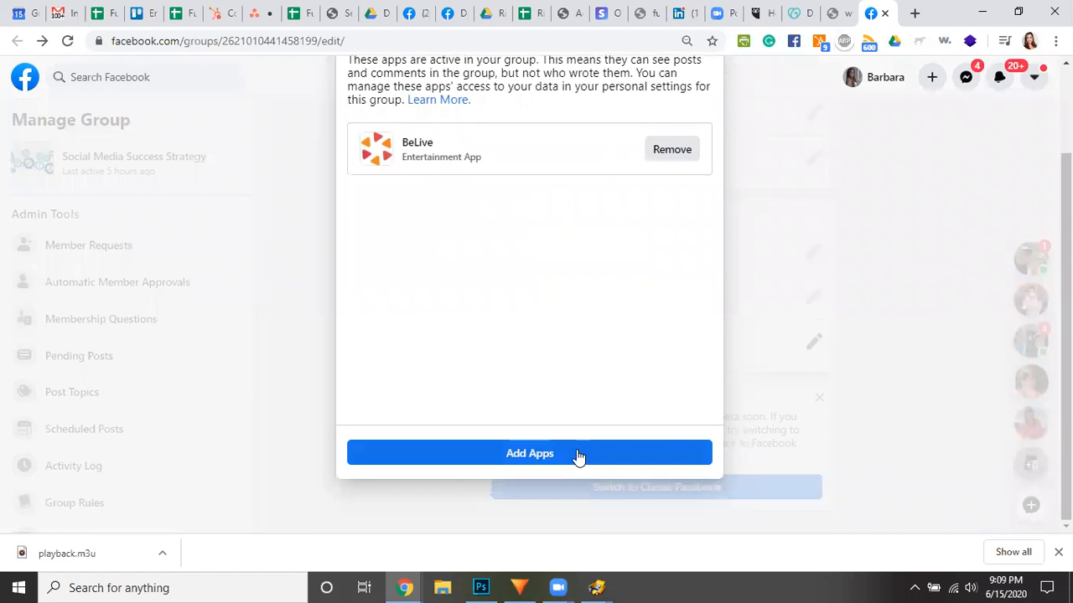
pyautogui.scroll(2, 611, 335)
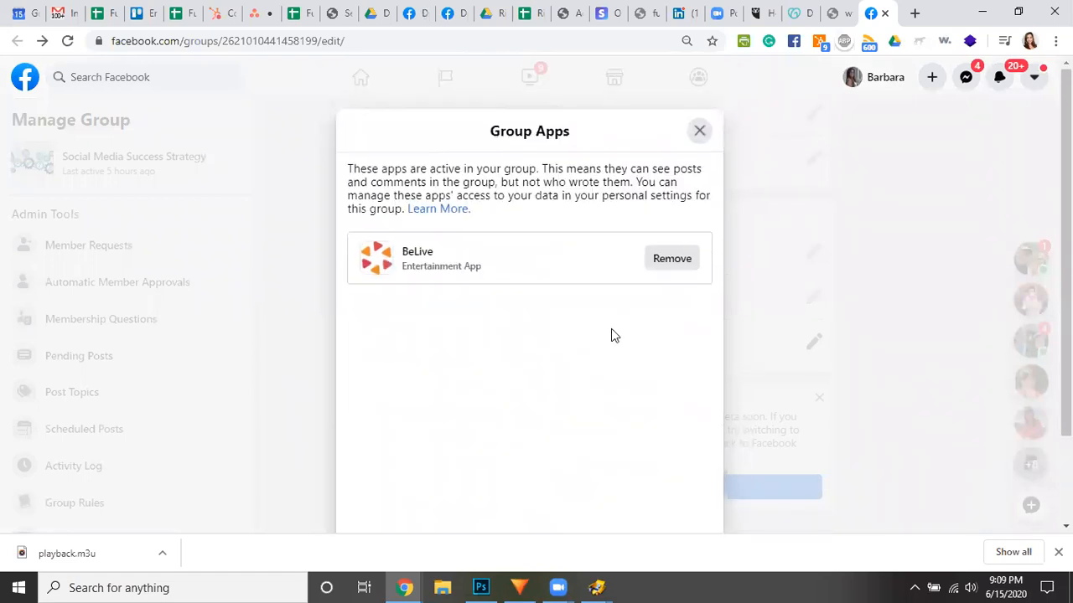
pyautogui.scroll(-2, 611, 335)
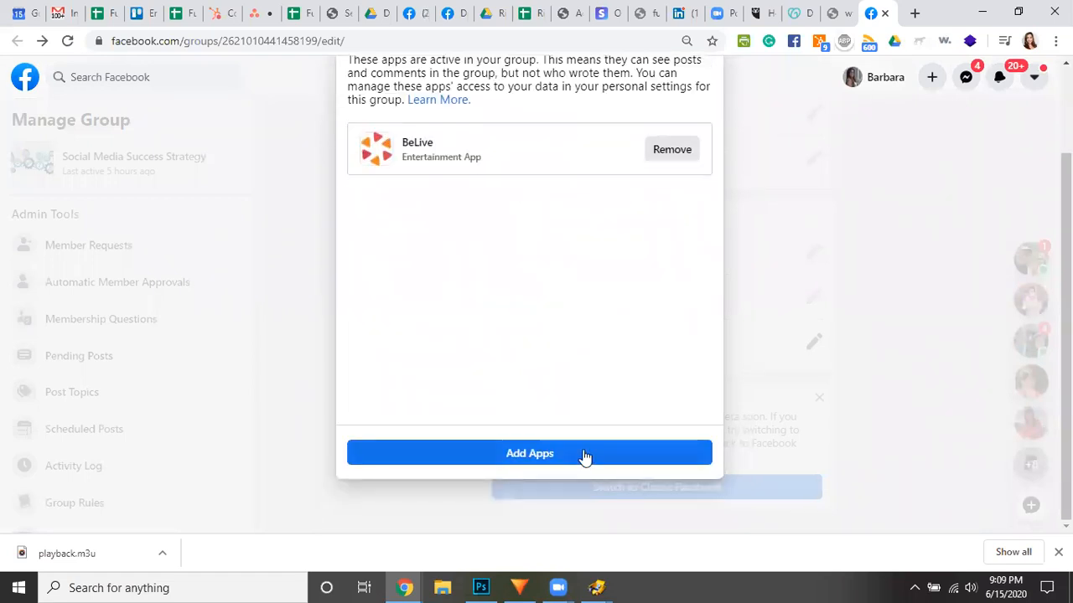
pyautogui.click(584, 457)
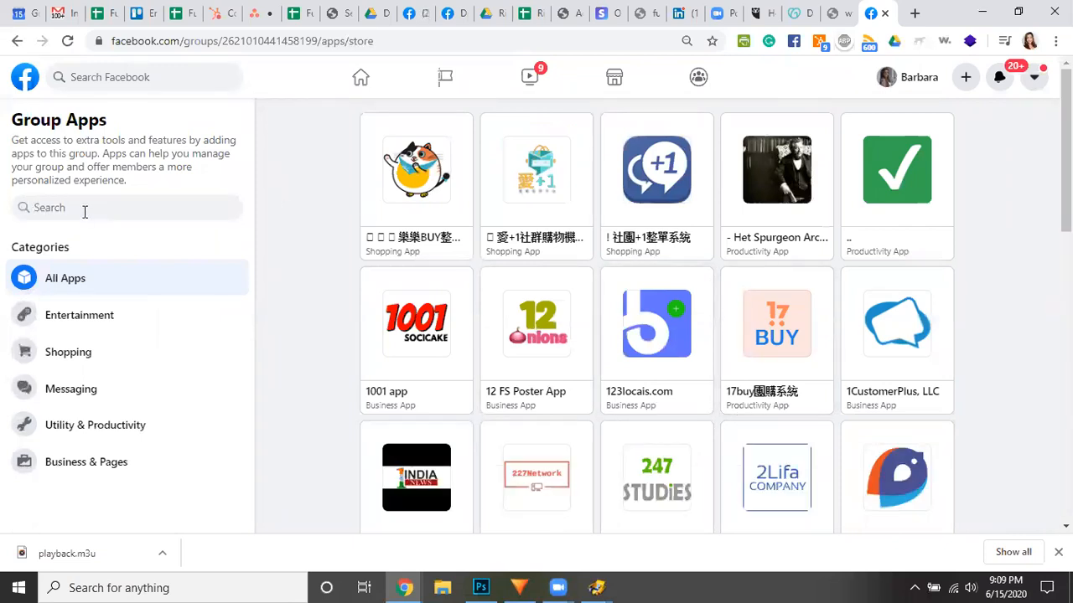
pyautogui.click(85, 212)
pyautogui.write('hootsui')
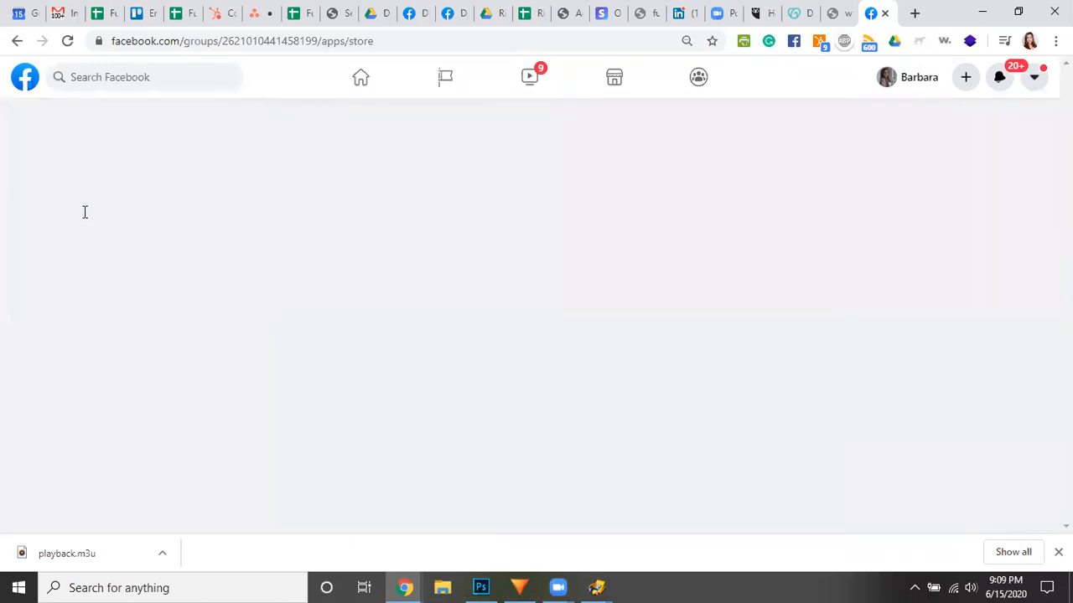
pyautogui.write('te')
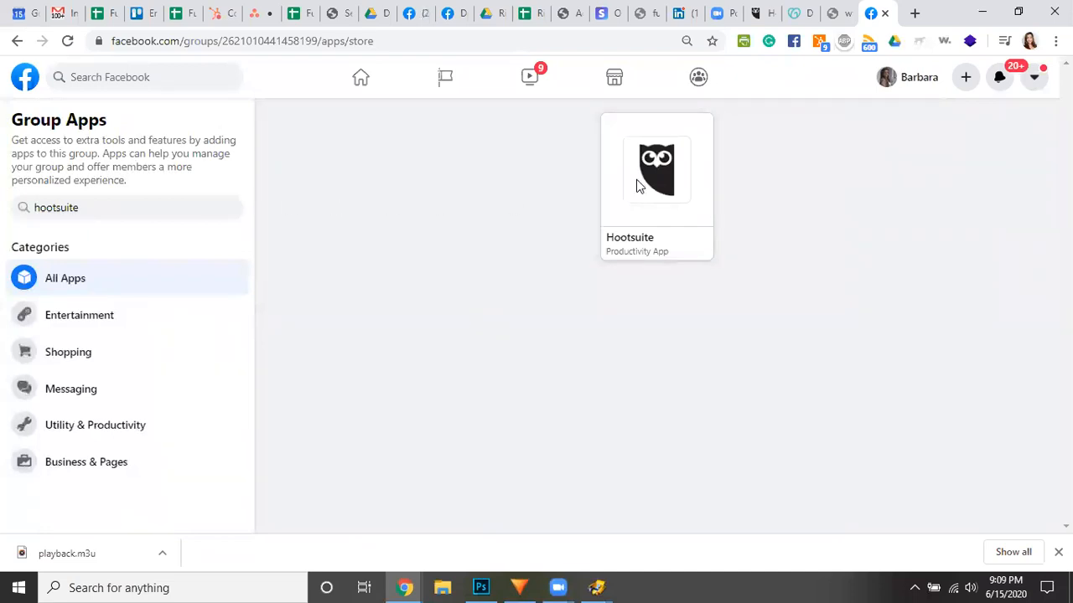
pyautogui.click(637, 185)
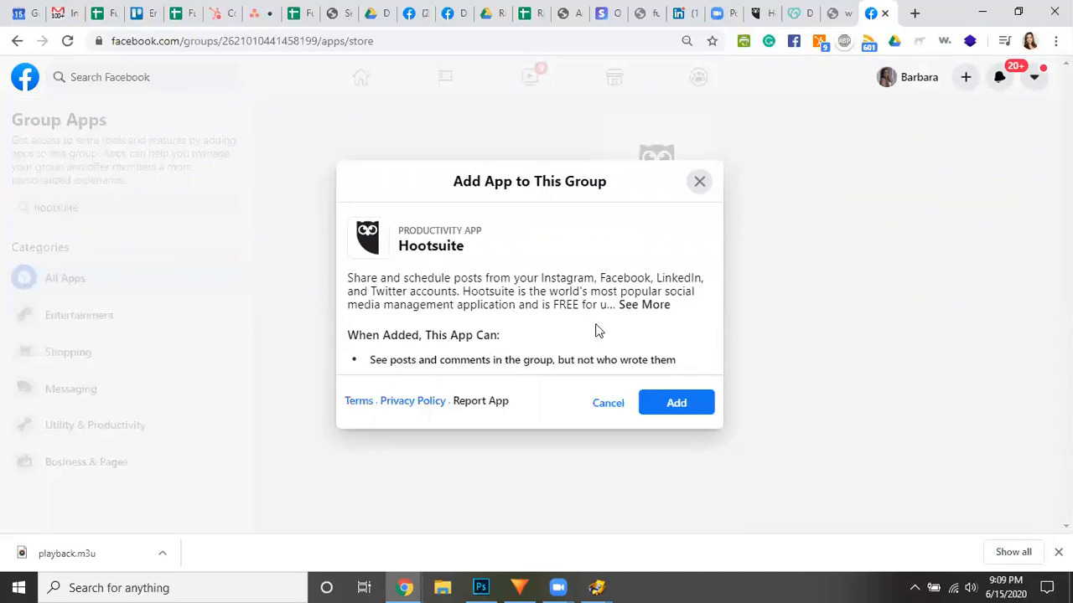
pyautogui.click(692, 402)
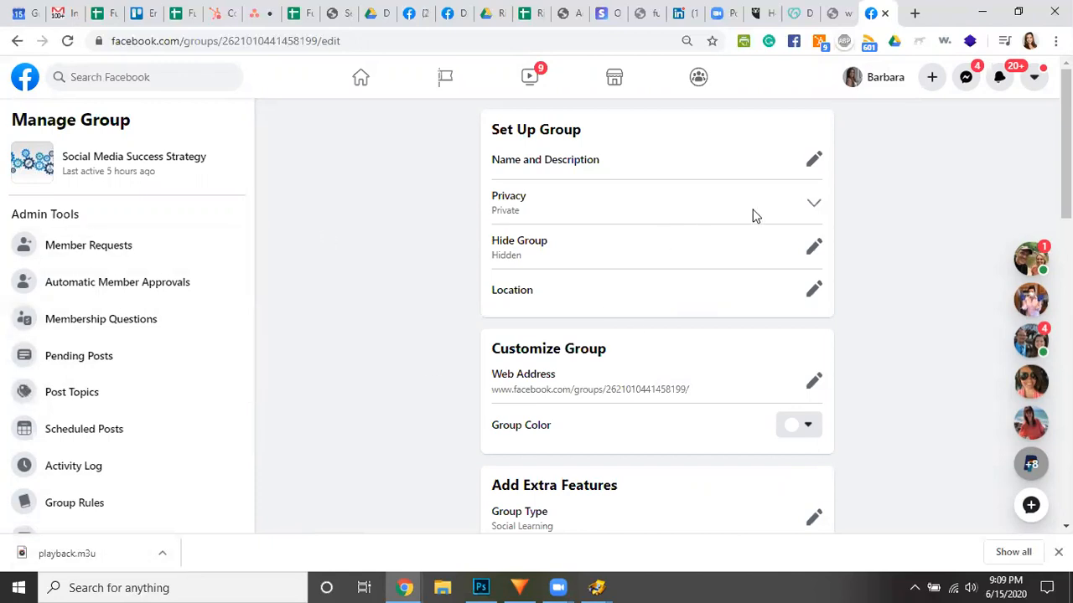
# Recheck the group's apps, now Hootsuite and BeLive, and return to the Hootsuite tab
pyautogui.scroll(-2, 704, 209)
pyautogui.scroll(-8, 705, 230)
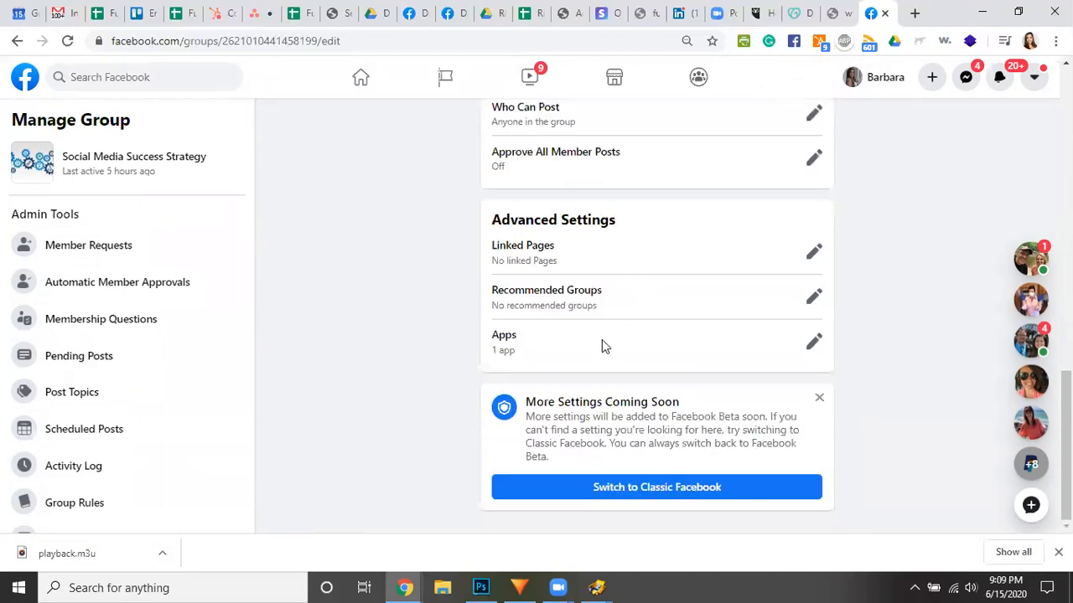
pyautogui.click(812, 342)
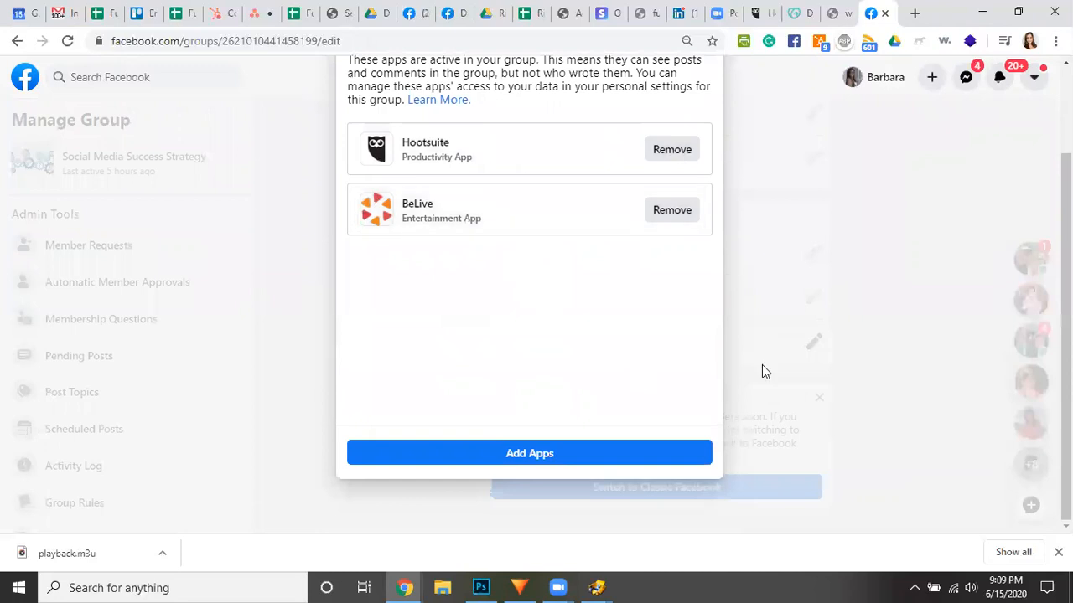
pyautogui.click(755, 10)
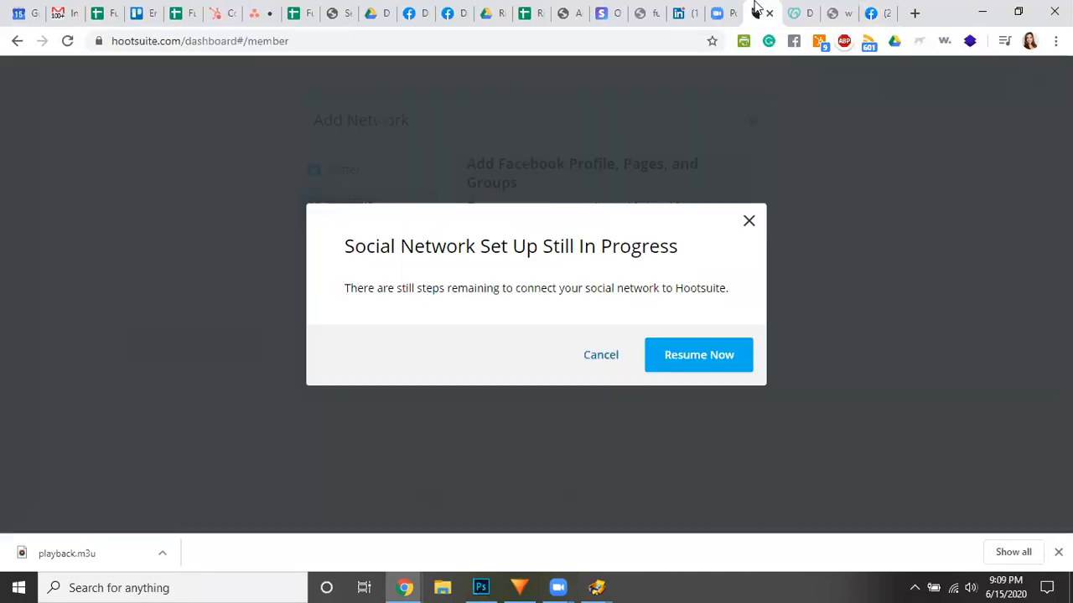
# Resume the Facebook connection and follow the group's 'Add Hootsuite as an app' link
pyautogui.click(680, 362)
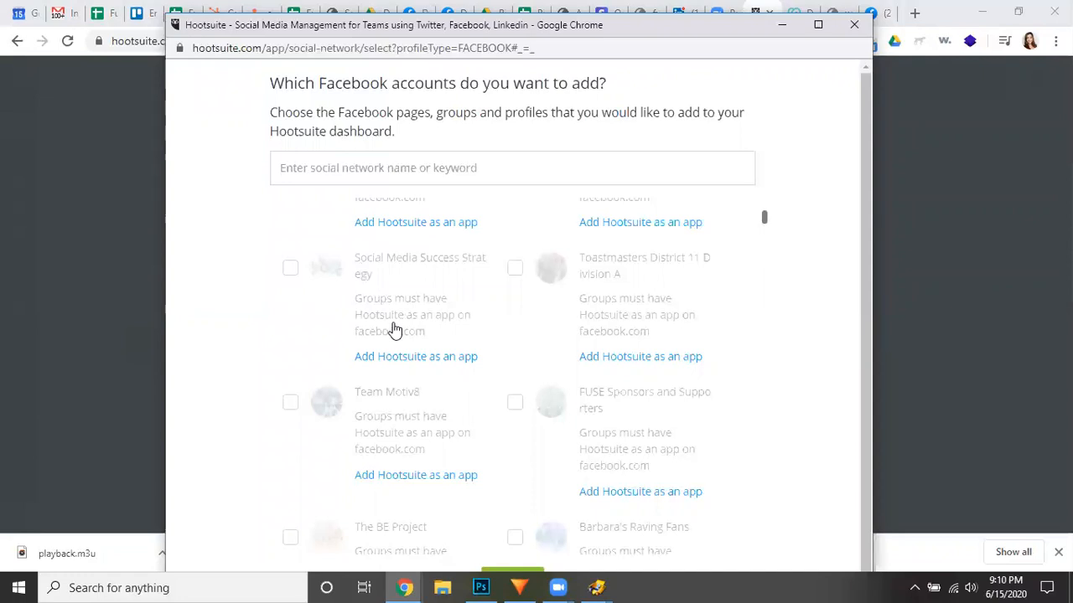
pyautogui.click(423, 356)
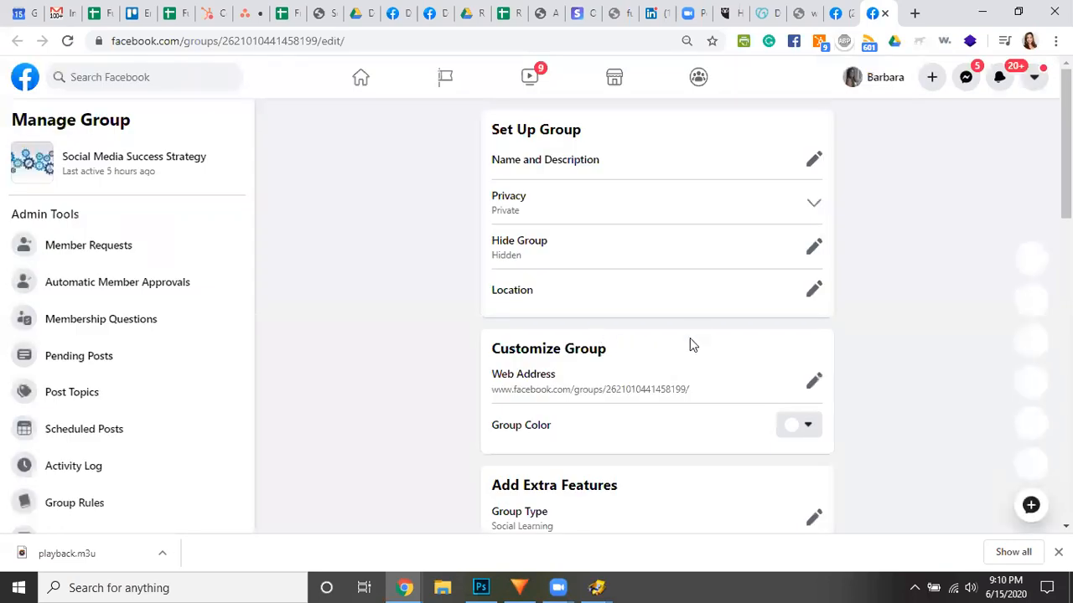
# Confirm Advanced Settings shows 2 apps, close the download bar, and return to Hootsuite
pyautogui.scroll(-6, 683, 381)
pyautogui.scroll(-5, 682, 383)
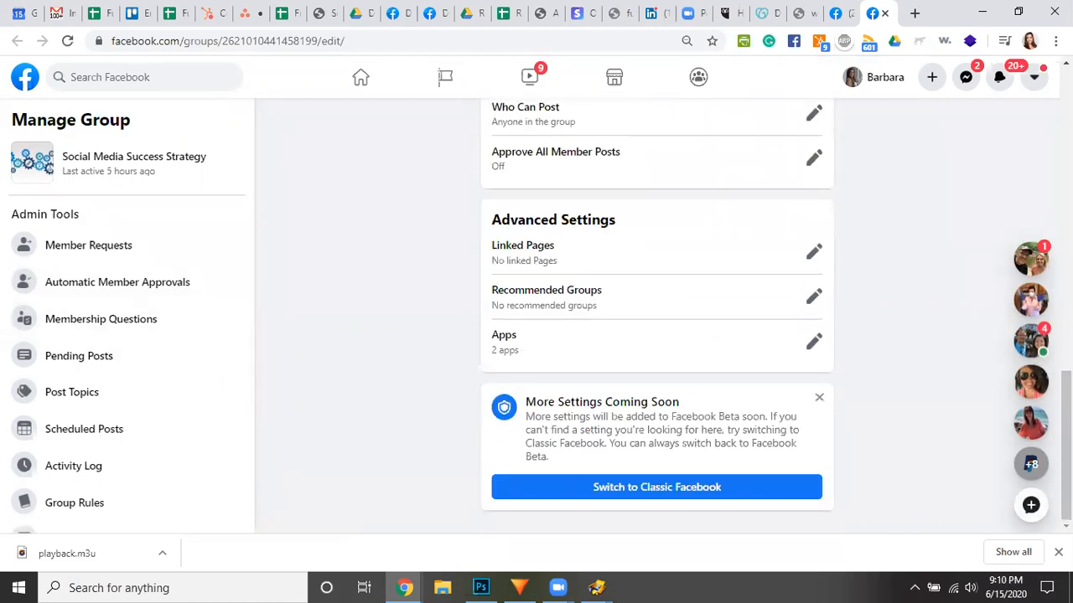
pyautogui.click(1057, 551)
pyautogui.scroll(6, 869, 467)
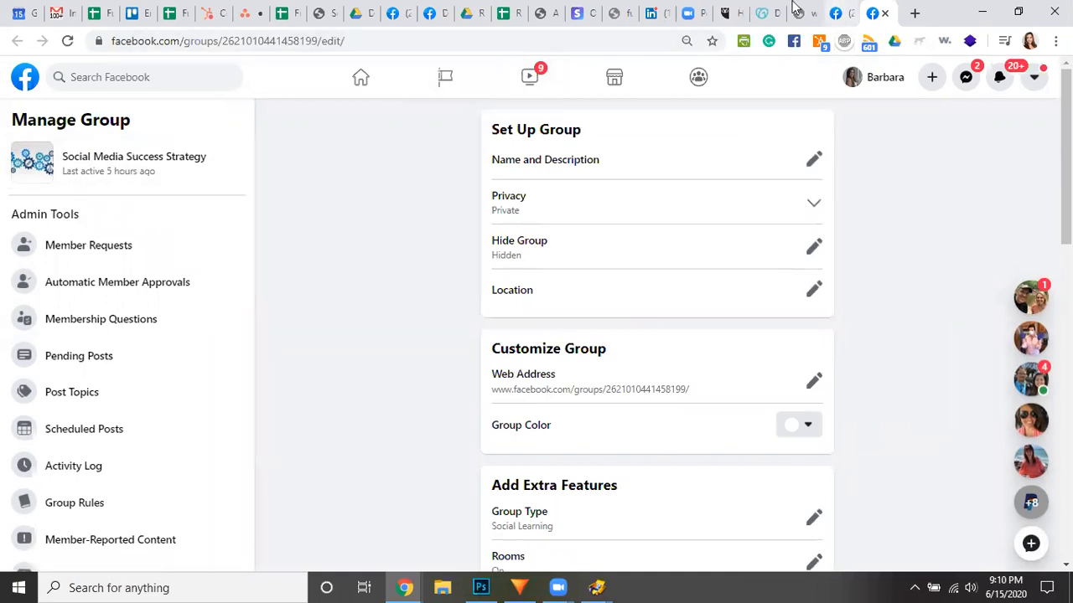
pyautogui.click(738, 5)
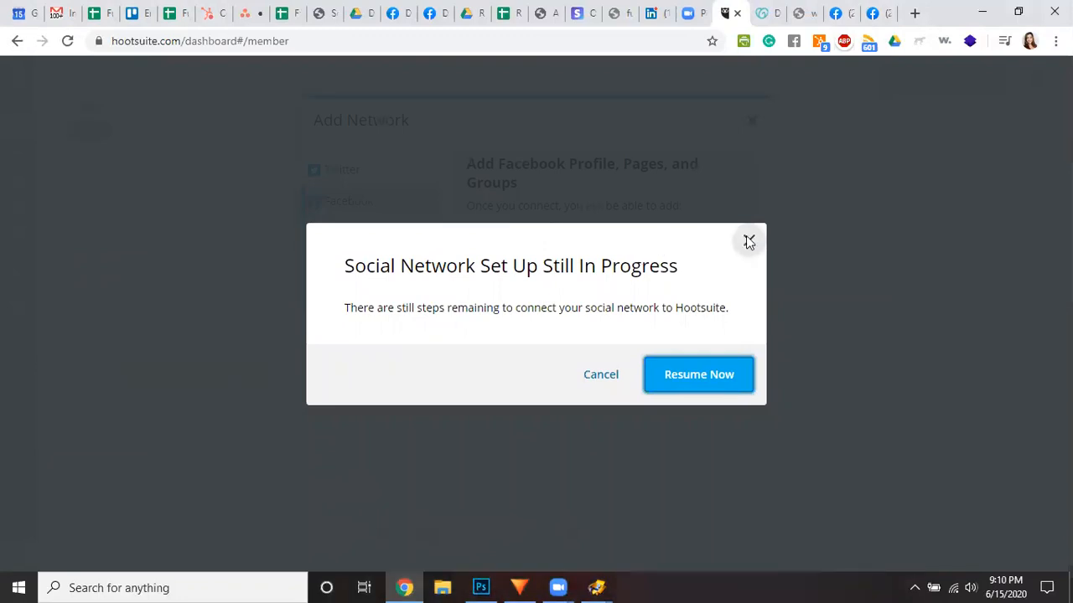
# Dismiss the setup notice and reconnect with Facebook, scrolling to the personal profile
pyautogui.click(748, 241)
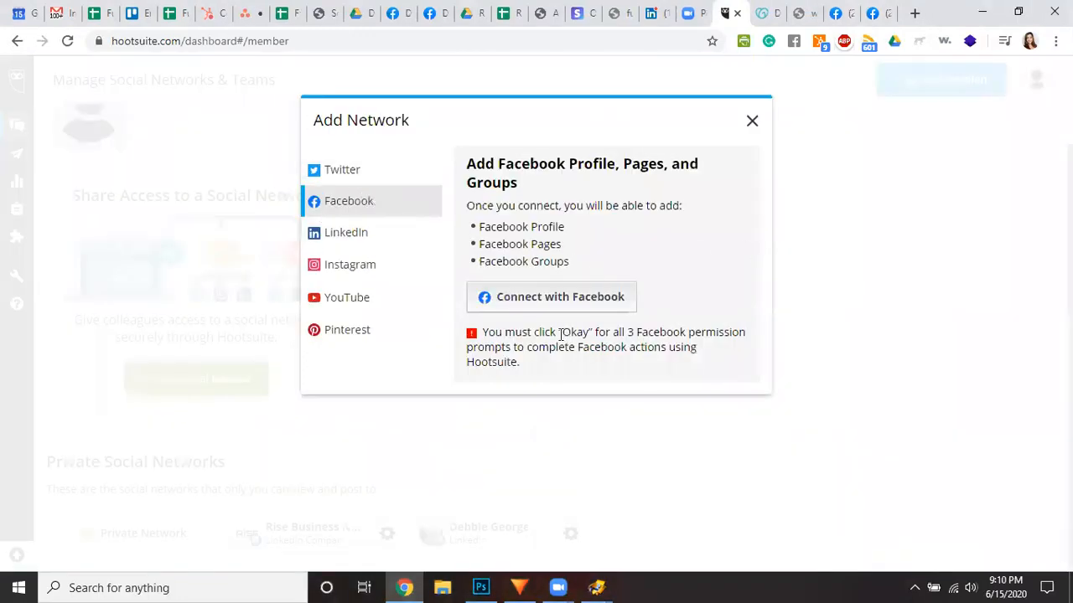
pyautogui.click(537, 303)
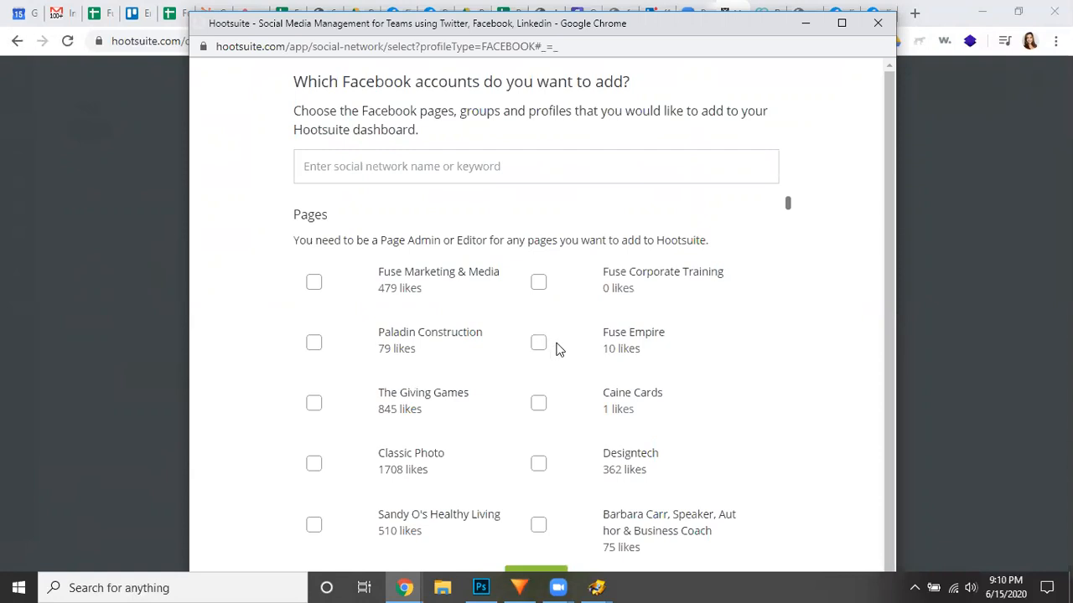
pyautogui.scroll(-10, 590, 343)
pyautogui.scroll(-6, 582, 340)
pyautogui.scroll(-6, 560, 319)
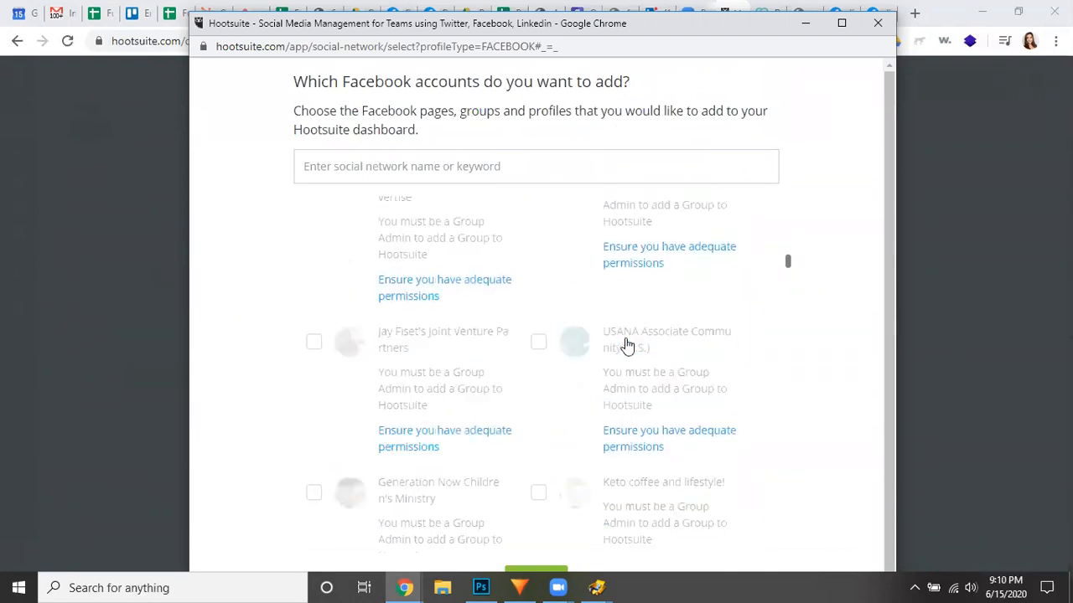
pyautogui.scroll(-3, 624, 343)
pyautogui.moveTo(788, 266); pyautogui.dragTo(787, 555)
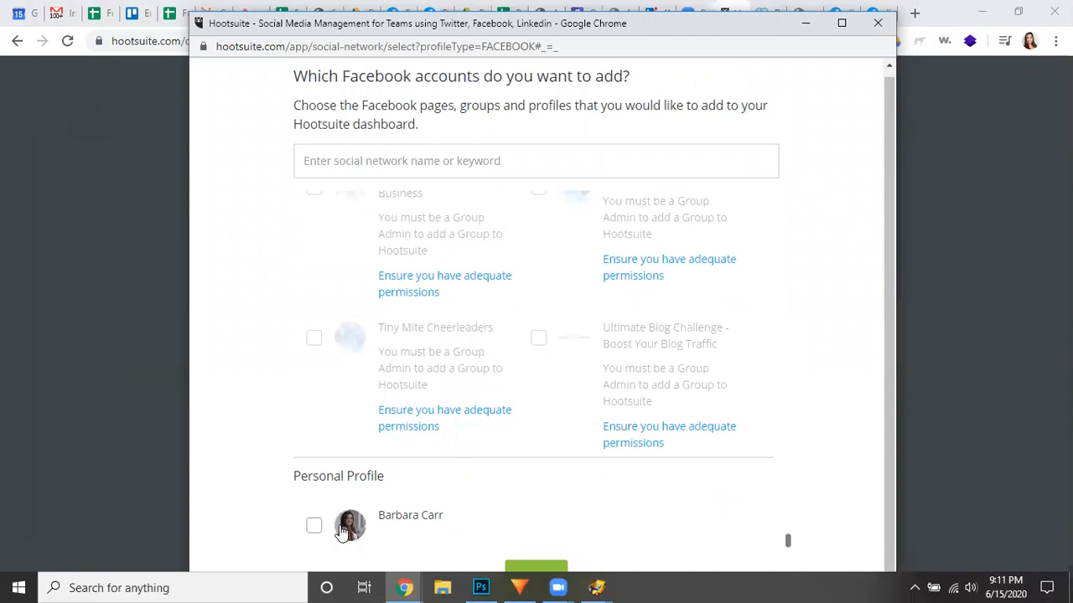
# Tick and add the Facebook personal profile, then choose Twitter as the next network
pyautogui.click(456, 513)
pyautogui.click(875, 27)
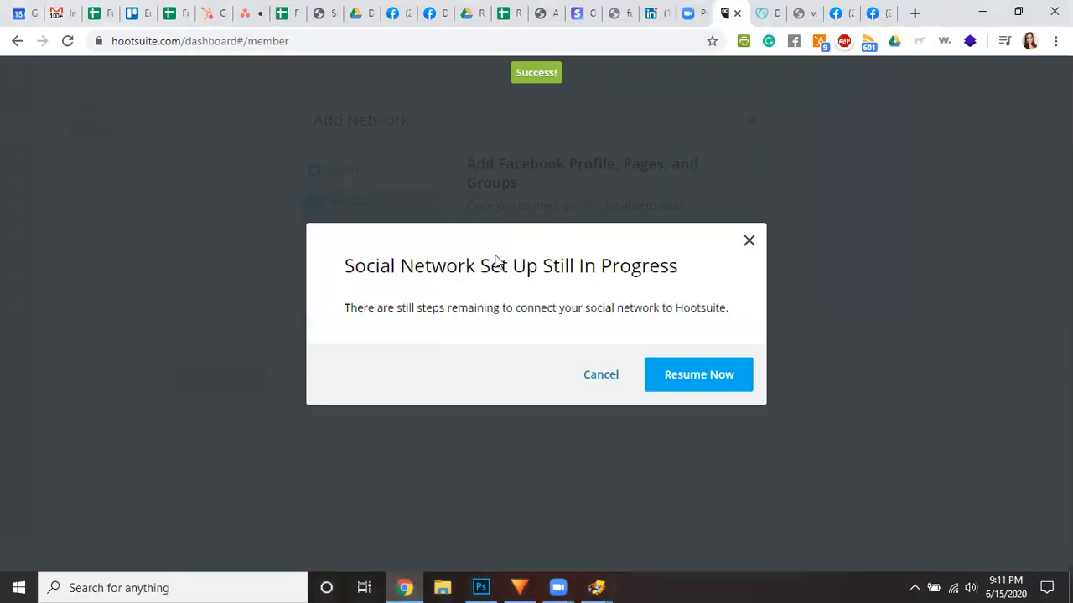
pyautogui.click(343, 177)
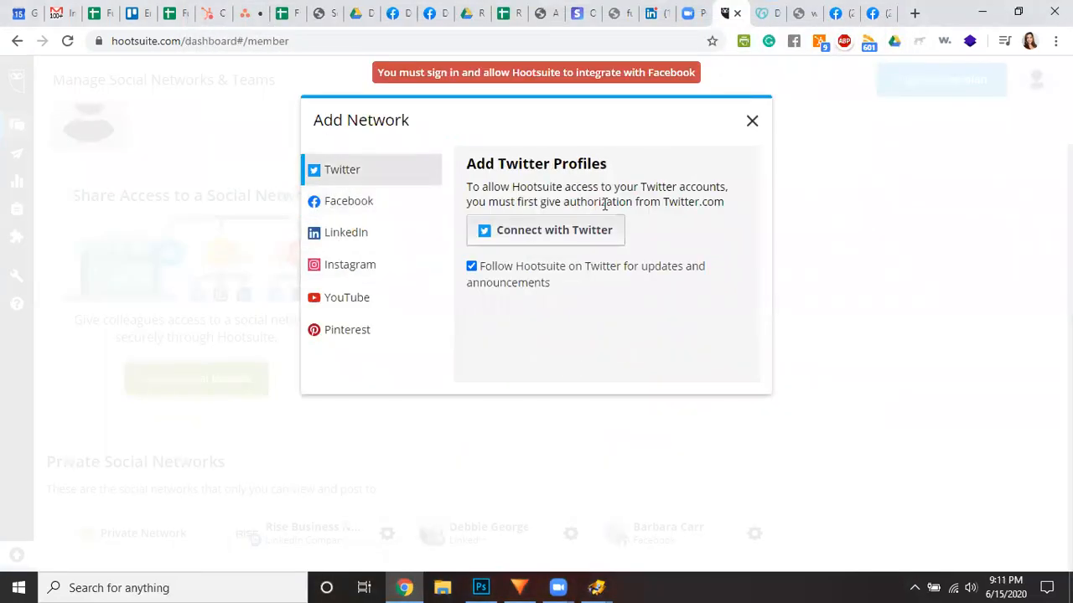
# Sign in to Twitter with a saved business account login, then decline taking ownership of the network
pyautogui.click(570, 228)
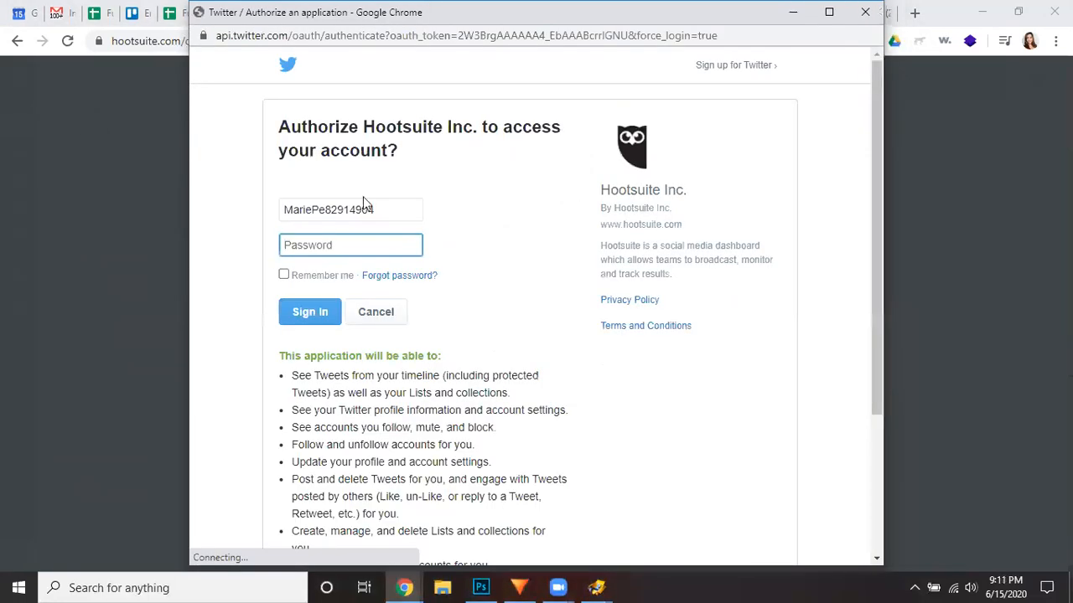
pyautogui.click(361, 209)
pyautogui.doubleClick(361, 209)
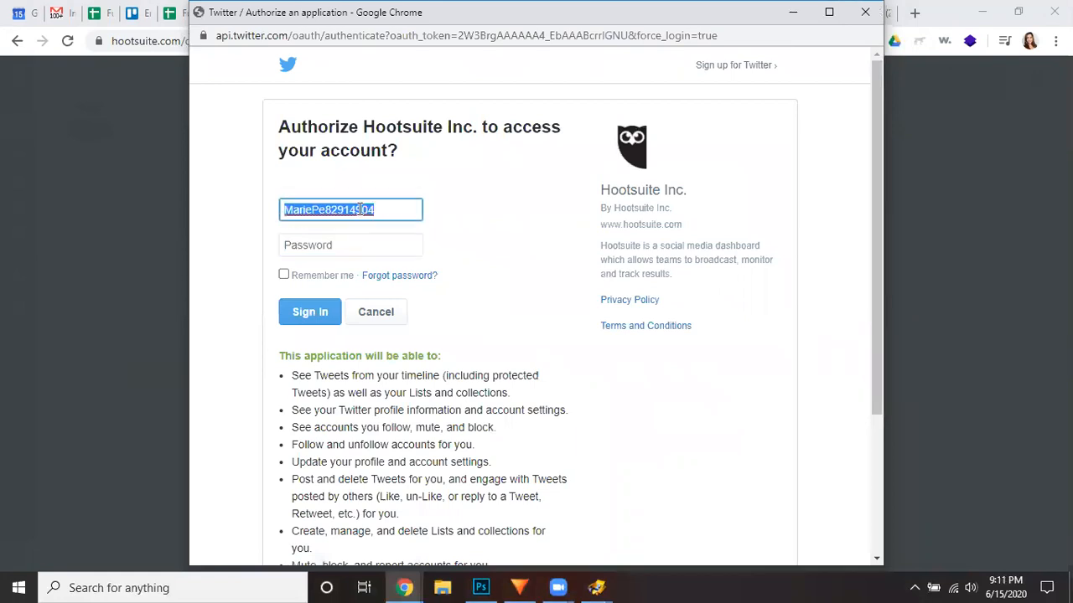
pyautogui.click(360, 209)
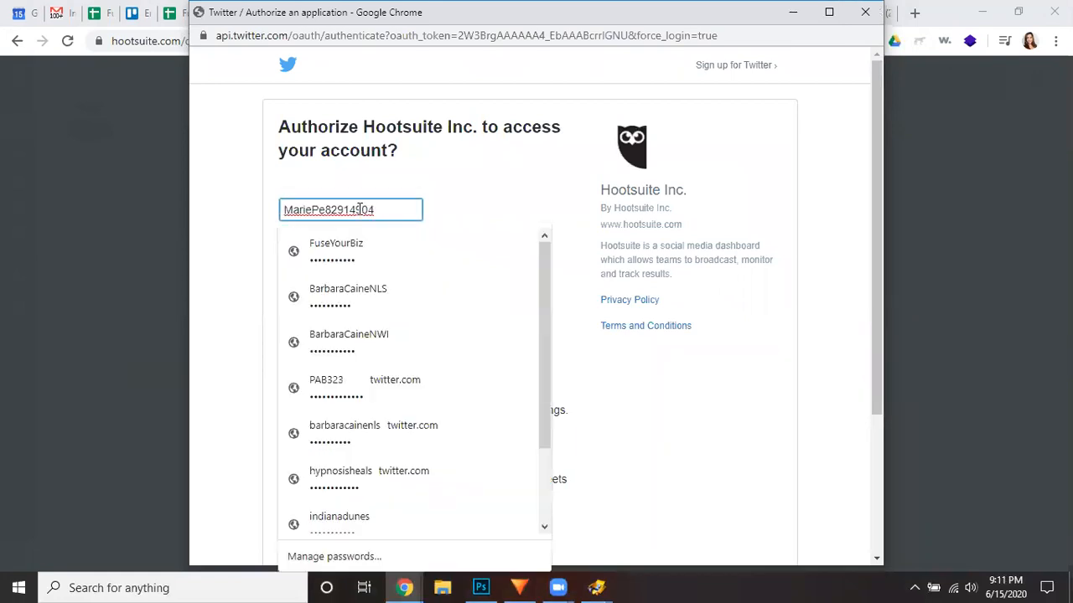
pyautogui.click(352, 243)
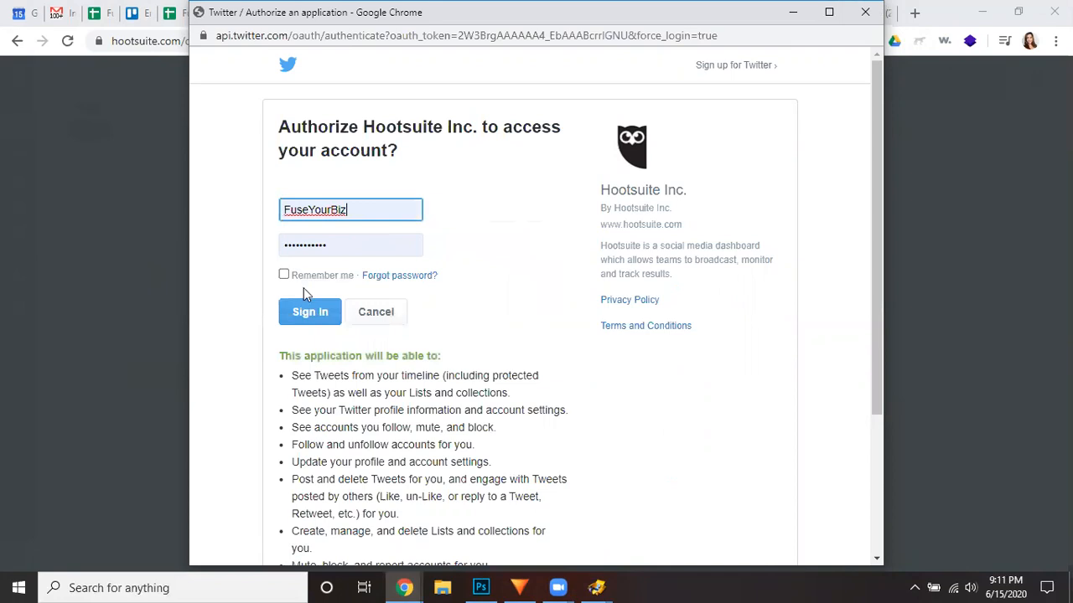
pyautogui.click(309, 313)
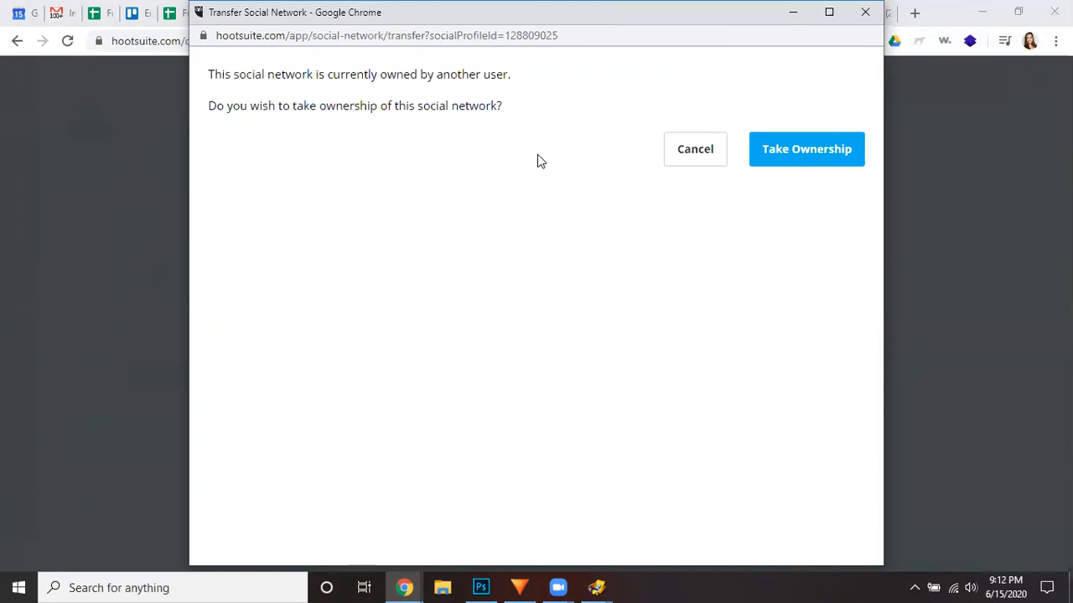
pyautogui.click(700, 150)
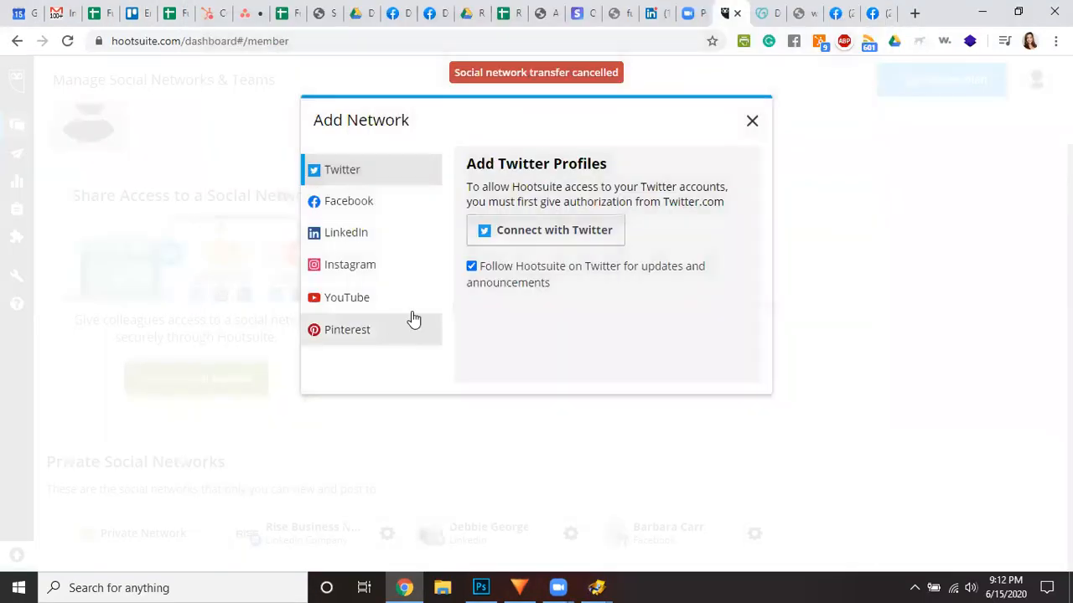
# Close the Add Network dialog and dismiss a private network's options menu without choosing anything
pyautogui.click(751, 121)
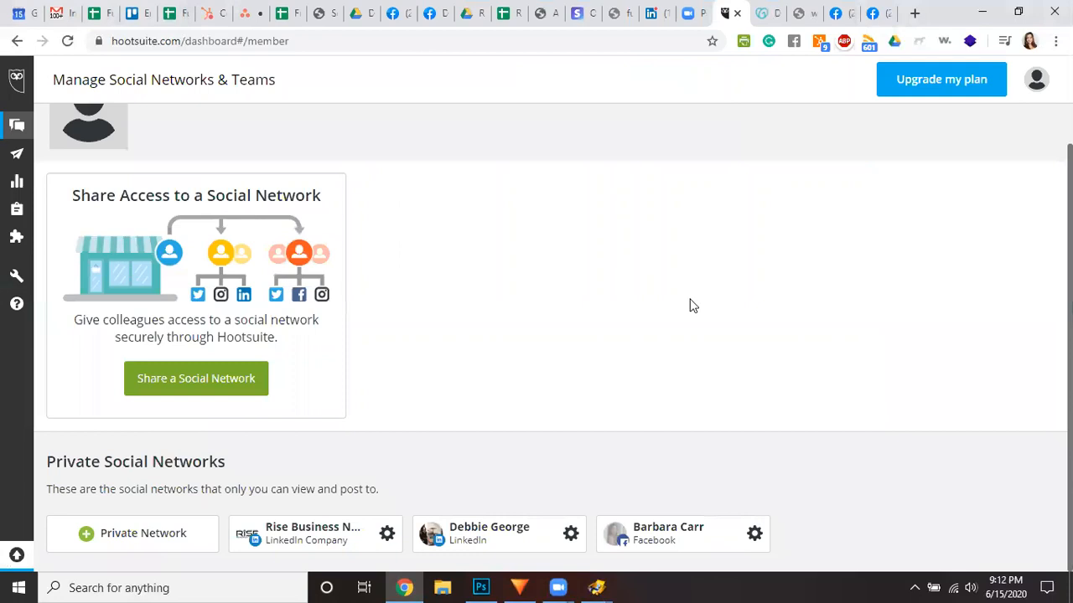
pyautogui.click(755, 535)
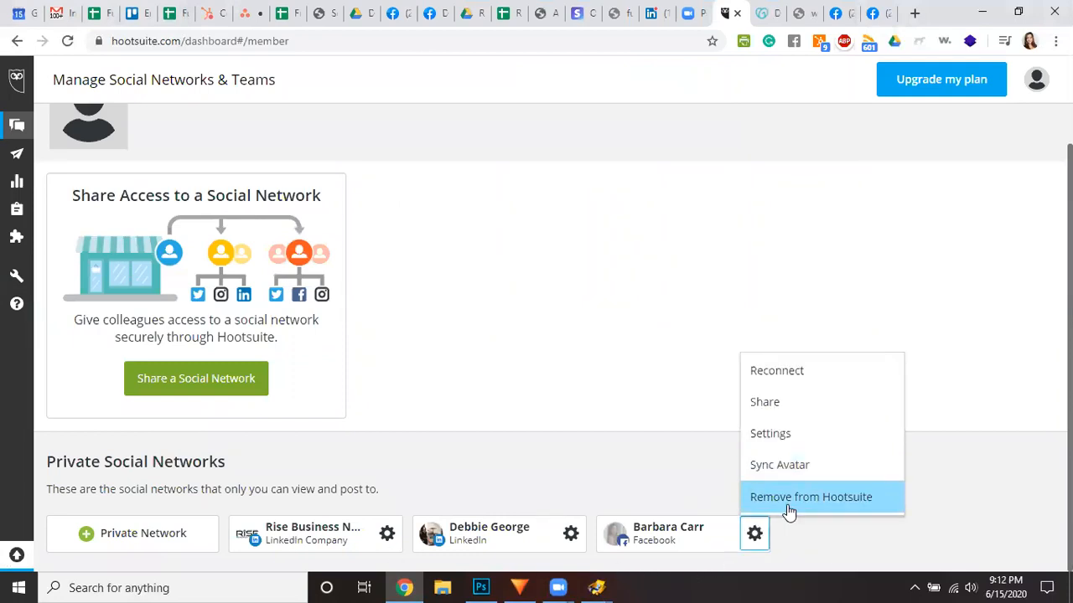
pyautogui.click(774, 533)
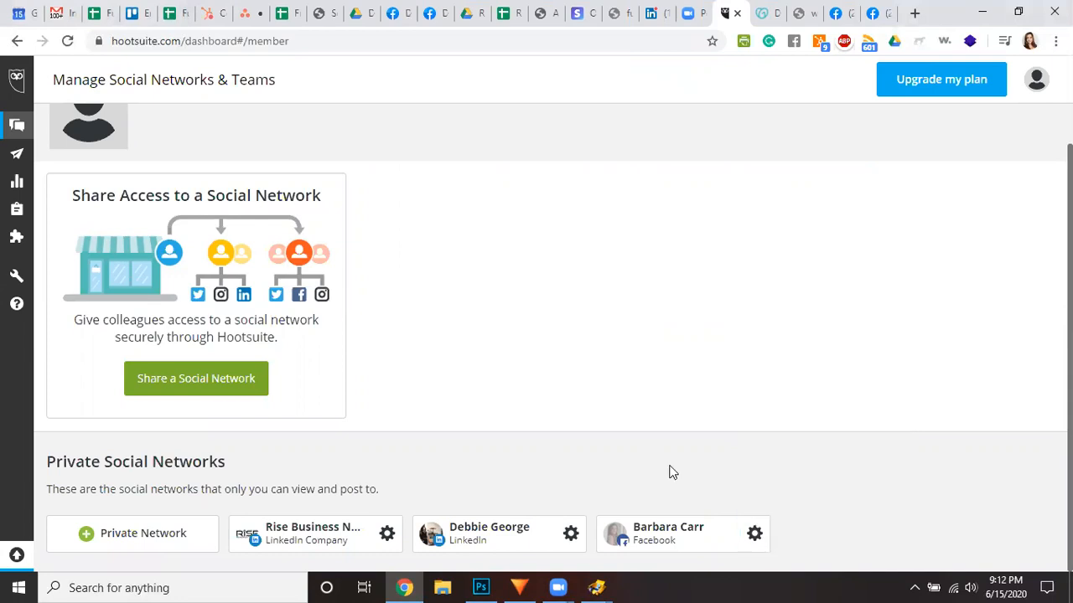
pyautogui.scroll(1, 527, 222)
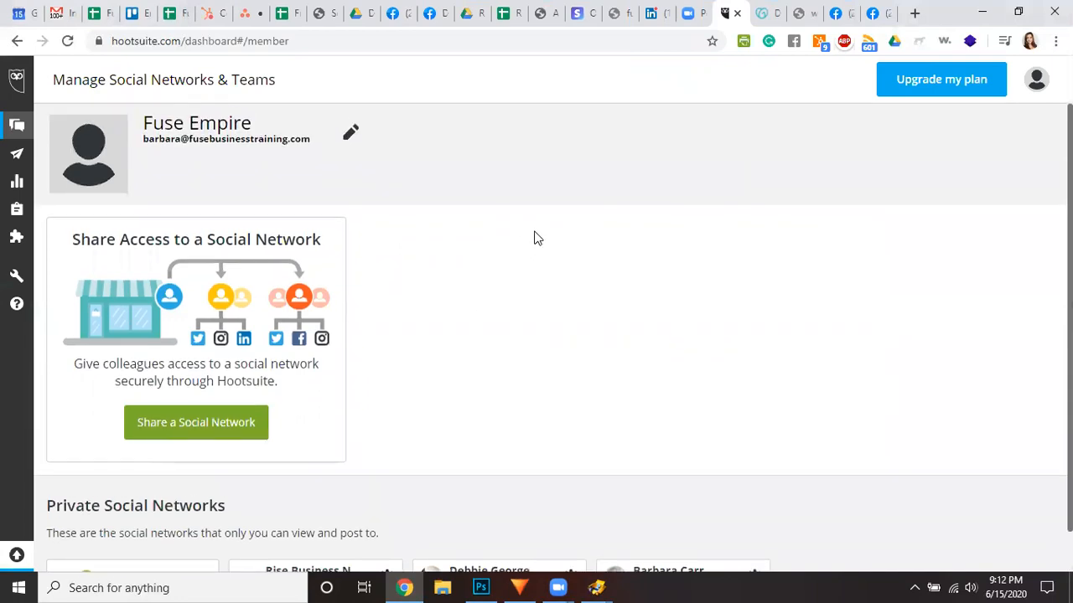
pyautogui.scroll(-1, 541, 239)
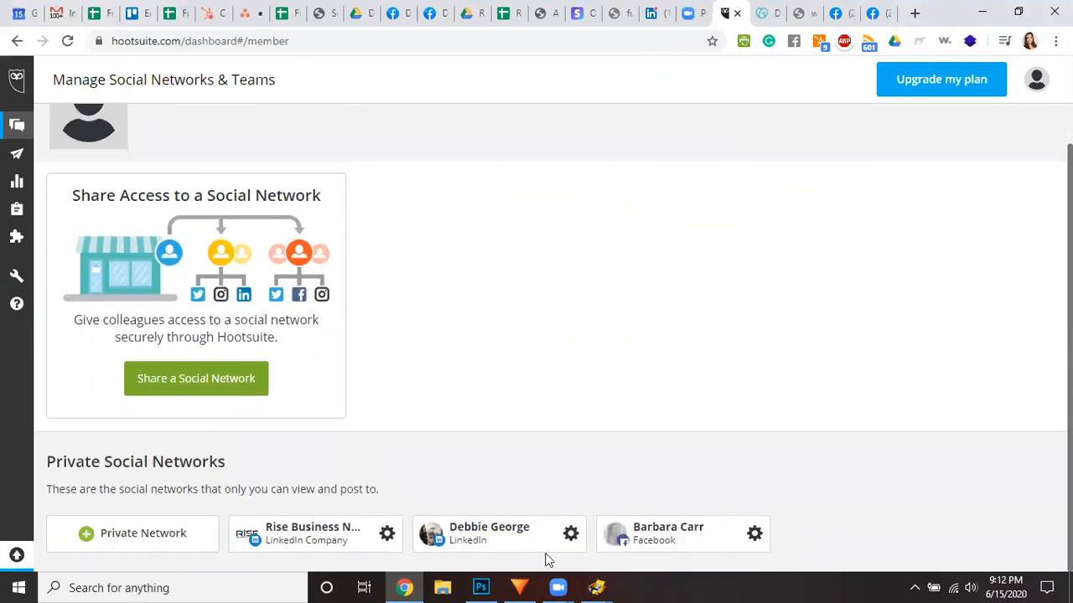
pyautogui.scroll(1, 528, 332)
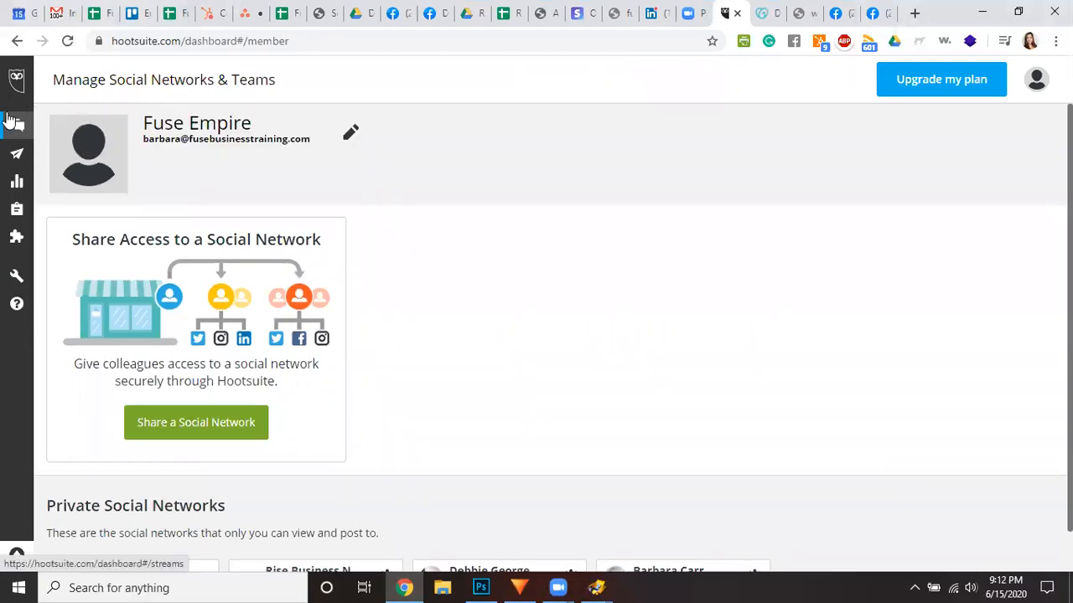
pyautogui.moveTo(23, 126)
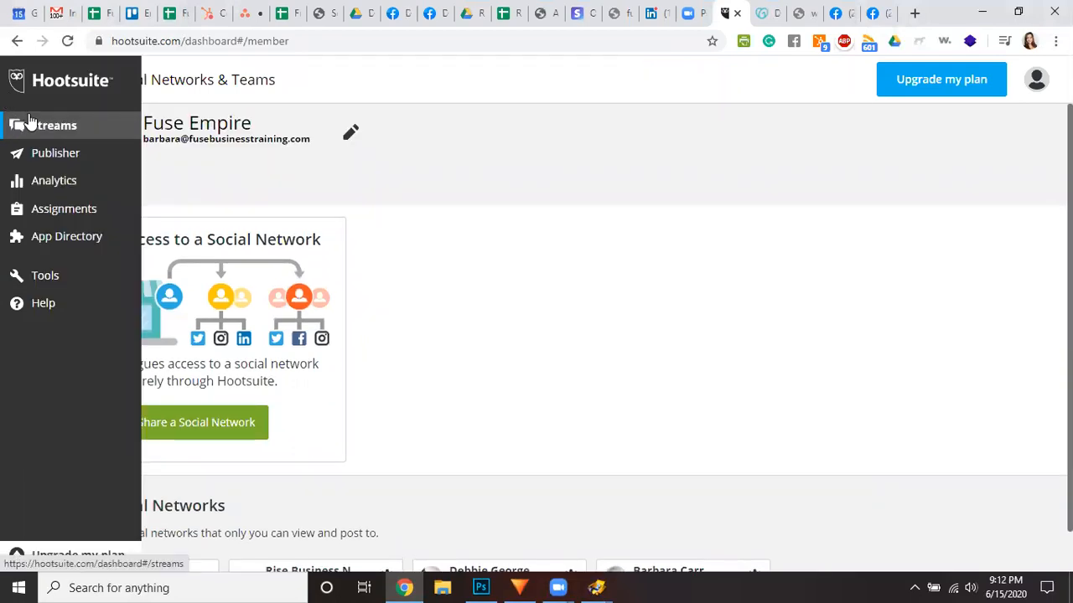
# Open the Publisher planner and advance it to the week of Jun 21–27, 2020
pyautogui.click(64, 161)
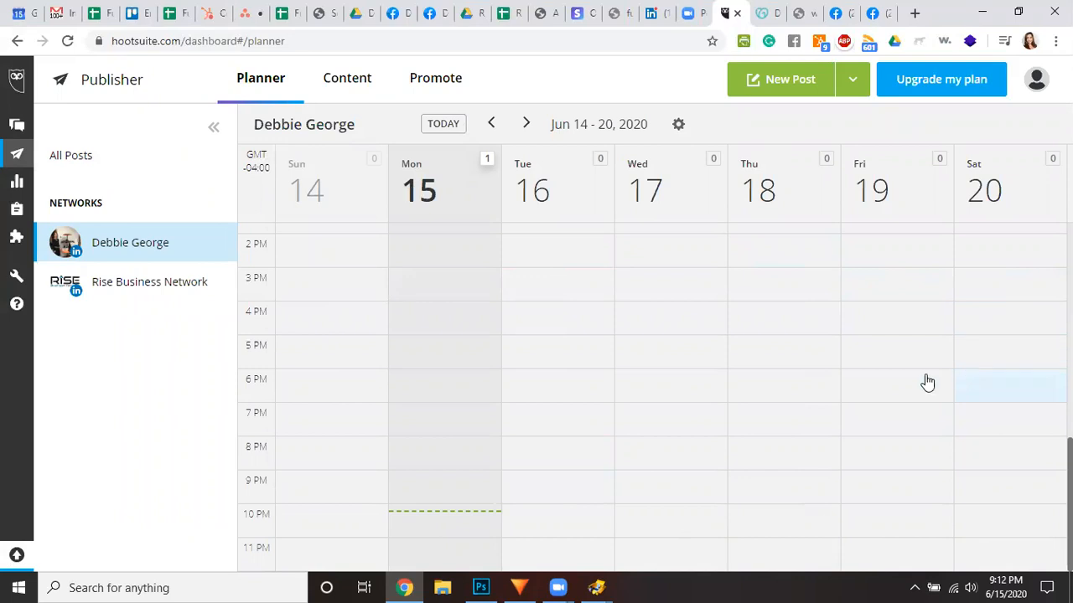
pyautogui.scroll(5, 595, 356)
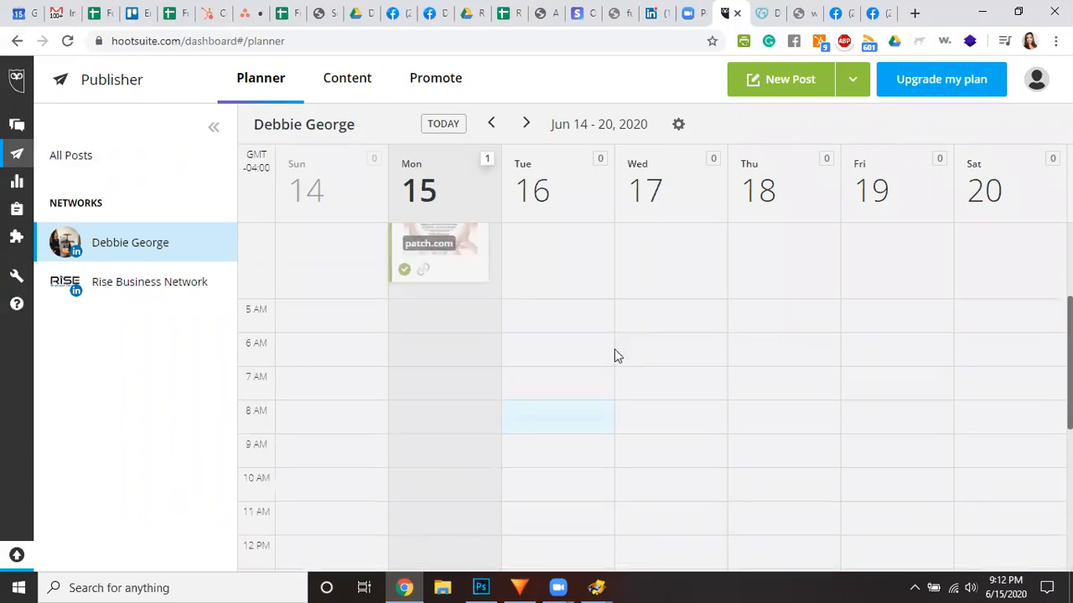
pyautogui.scroll(-4, 614, 350)
pyautogui.scroll(7, 613, 349)
pyautogui.scroll(-2, 611, 347)
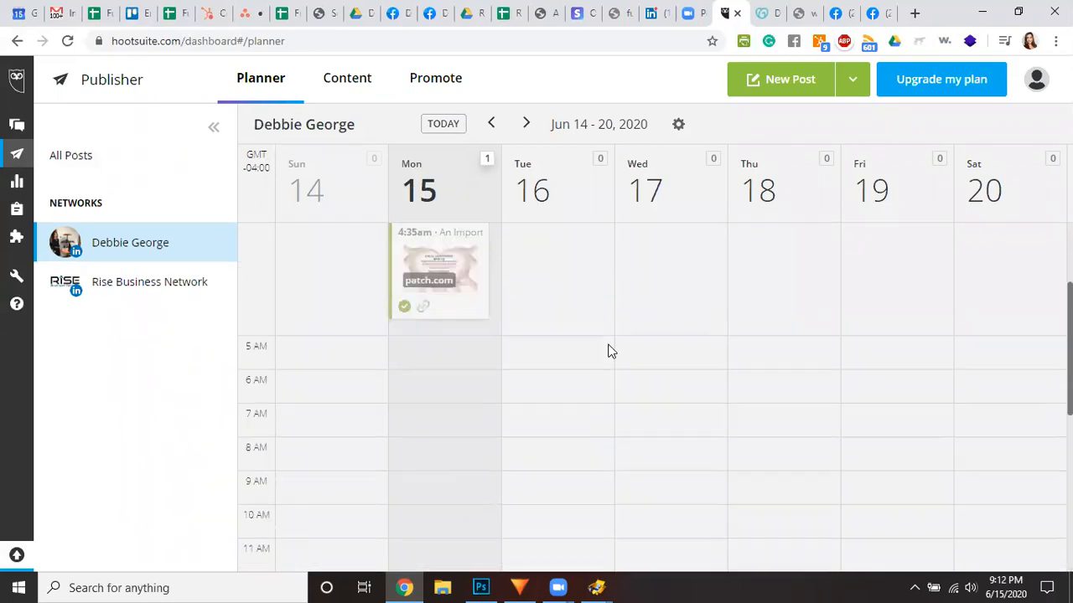
pyautogui.scroll(1, 545, 322)
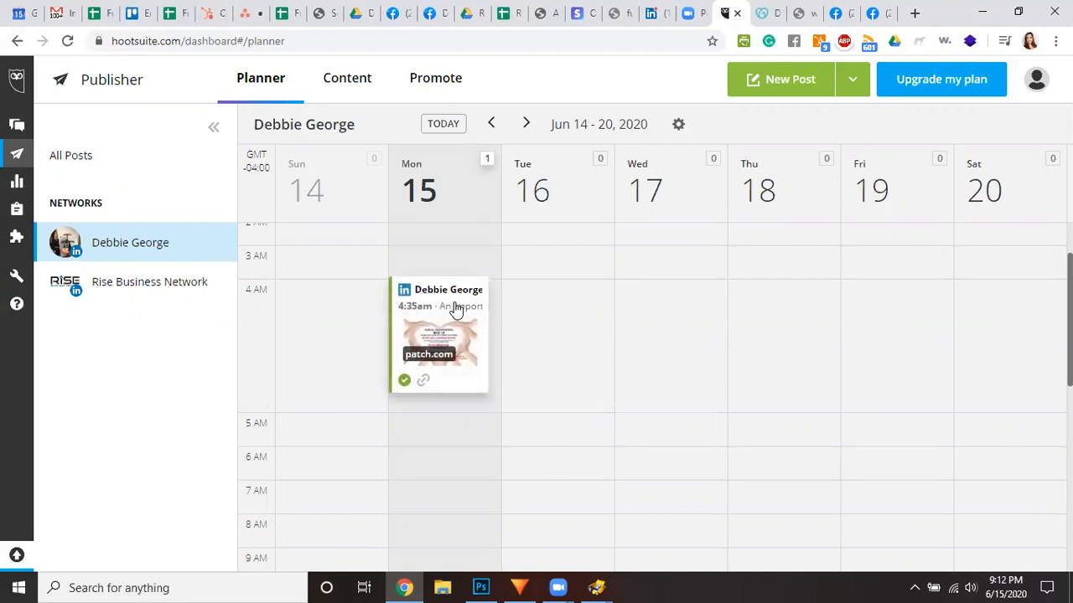
pyautogui.scroll(-2, 731, 362)
pyautogui.scroll(4, 729, 361)
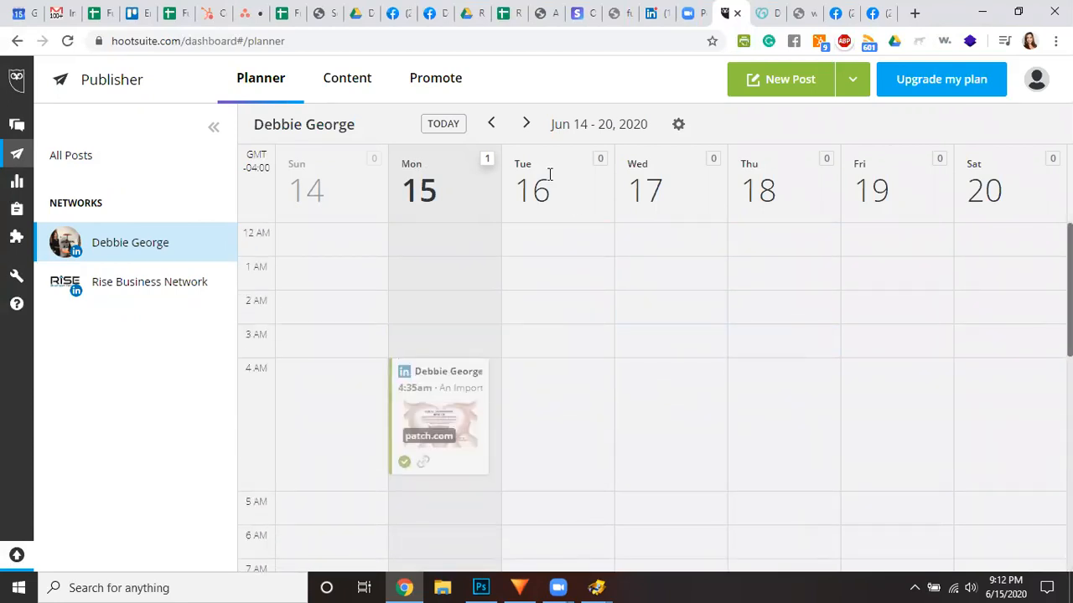
pyautogui.click(525, 124)
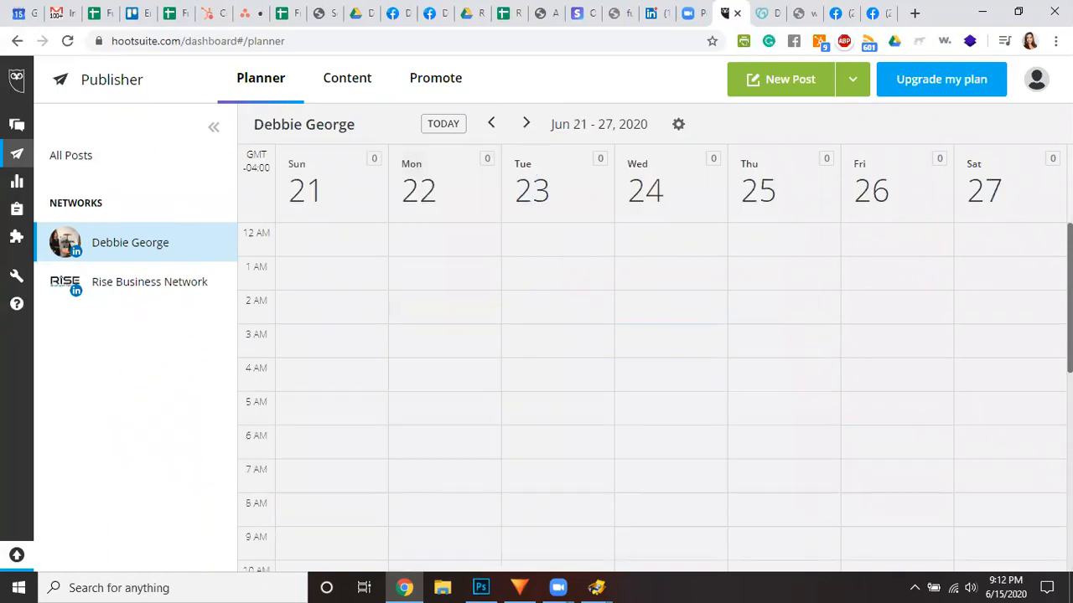
pyautogui.scroll(-5, 754, 462)
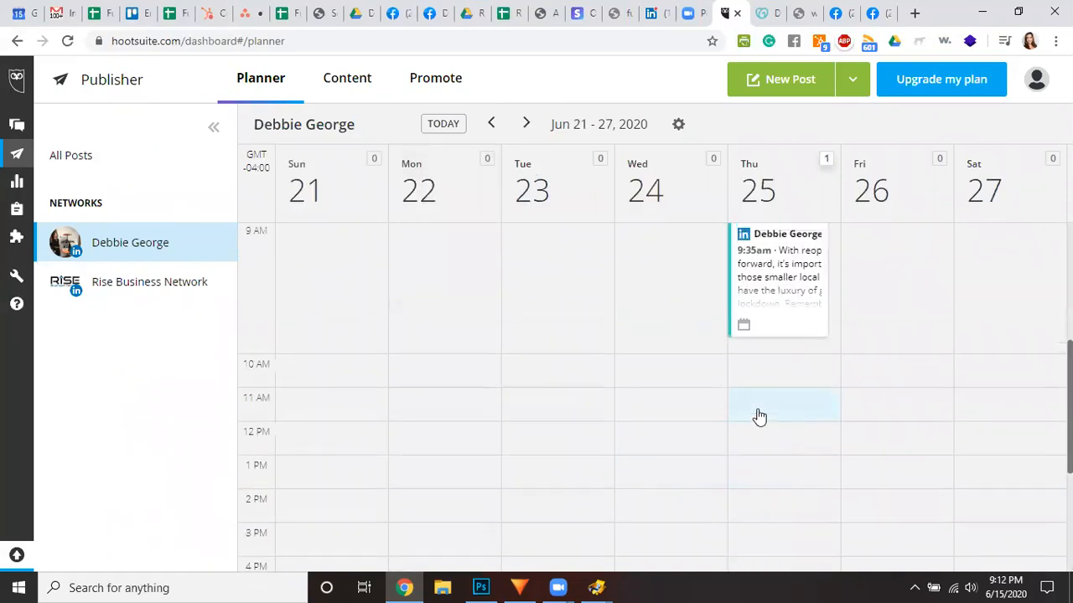
pyautogui.scroll(2, 759, 417)
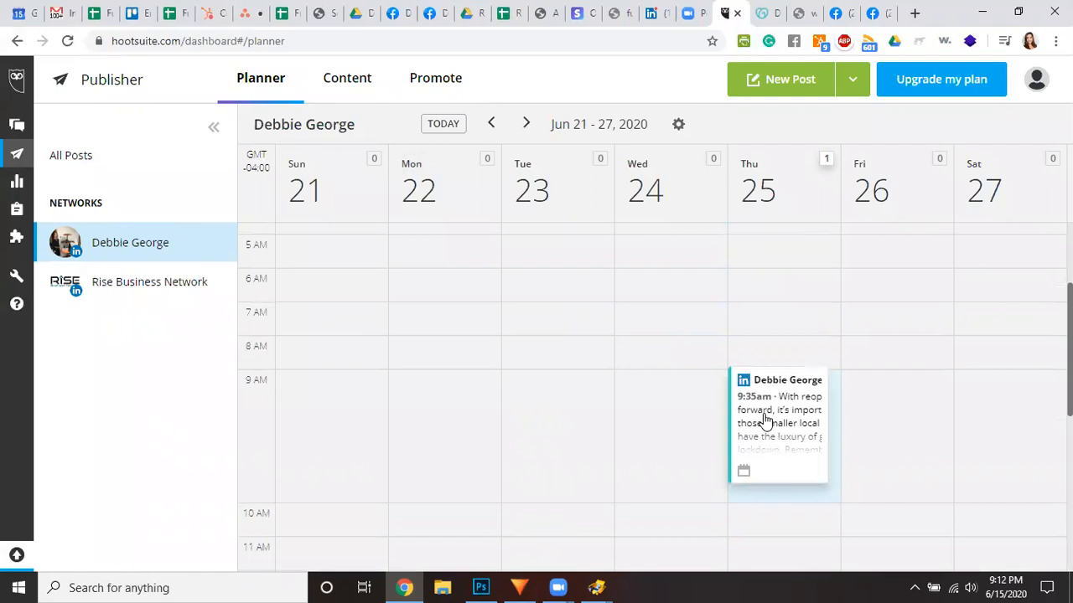
pyautogui.scroll(3, 711, 418)
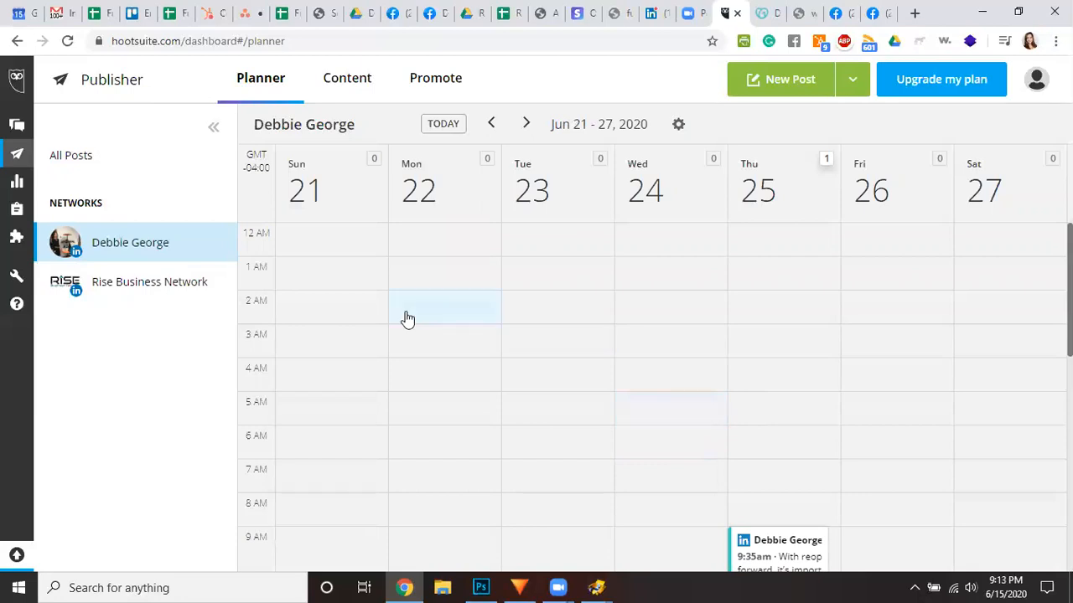
# Start a new post with Rise Business Network as its destination
pyautogui.click(789, 88)
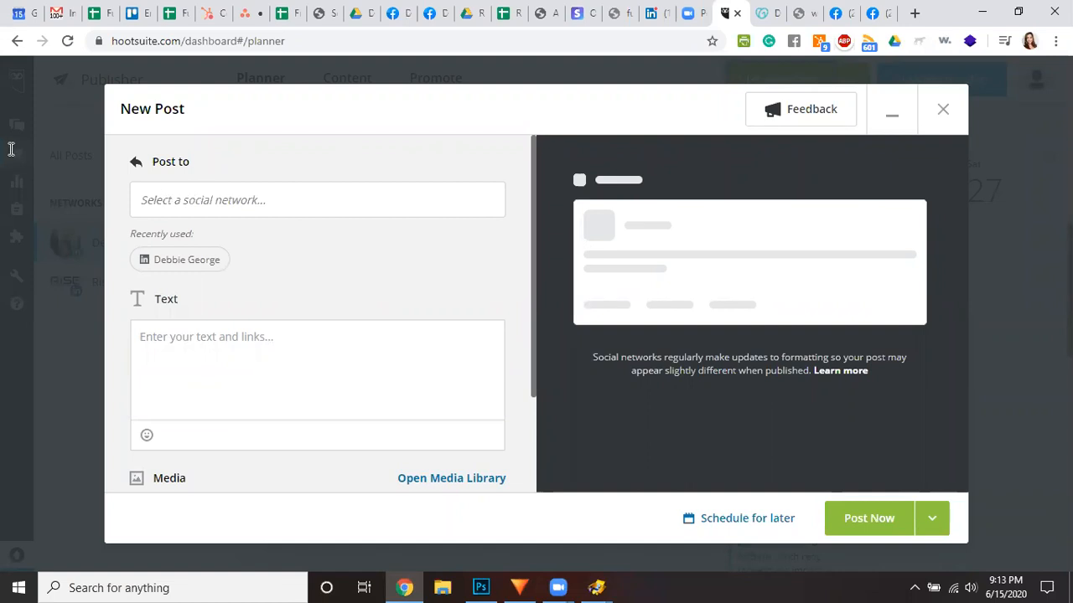
pyautogui.click(205, 198)
pyautogui.scroll(-3, 243, 304)
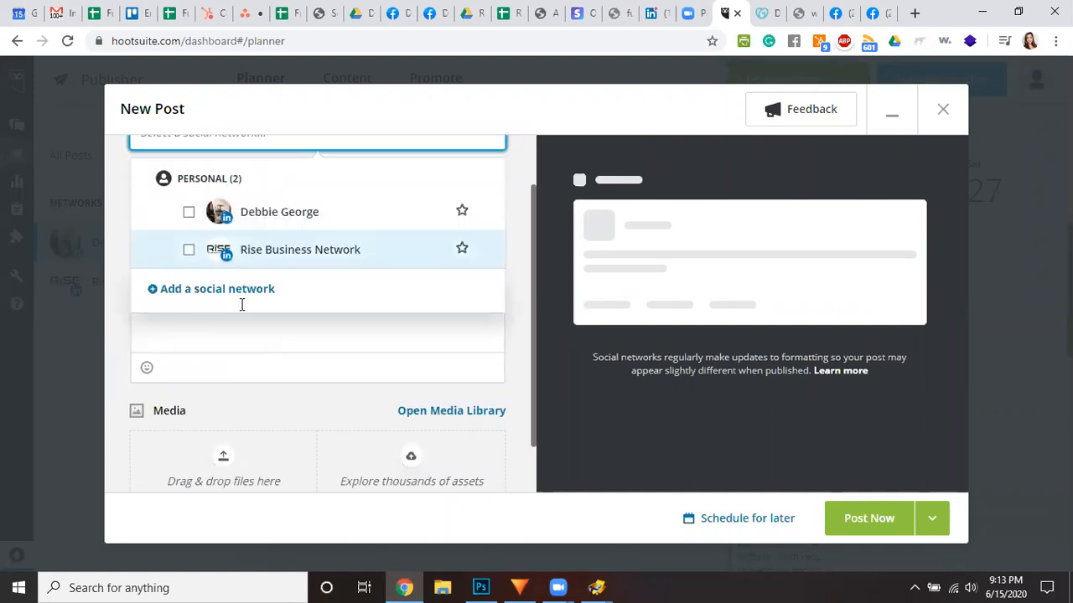
pyautogui.scroll(3, 189, 266)
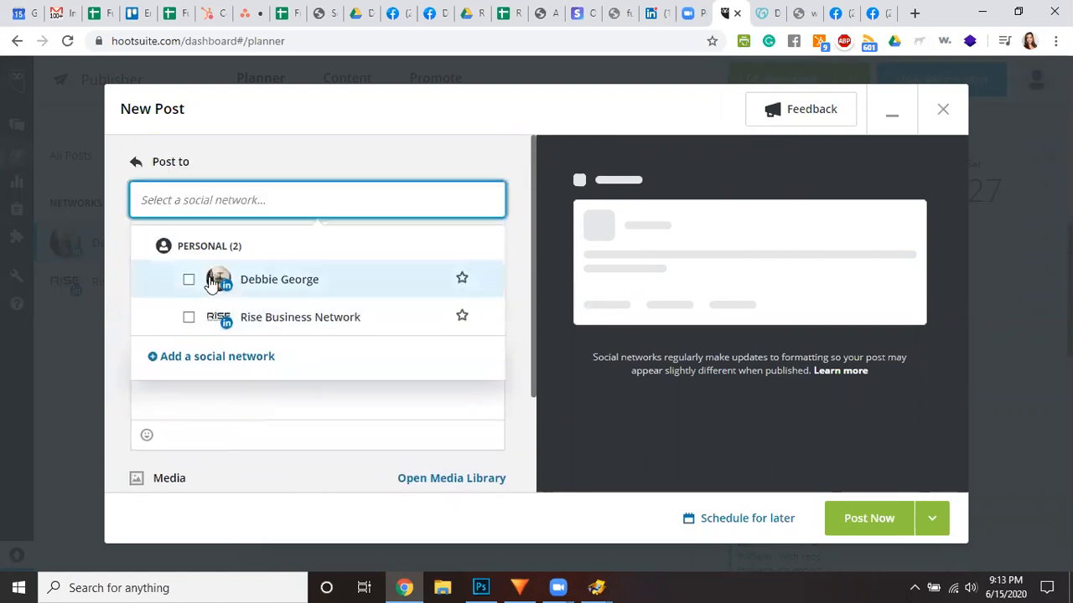
pyautogui.click(187, 319)
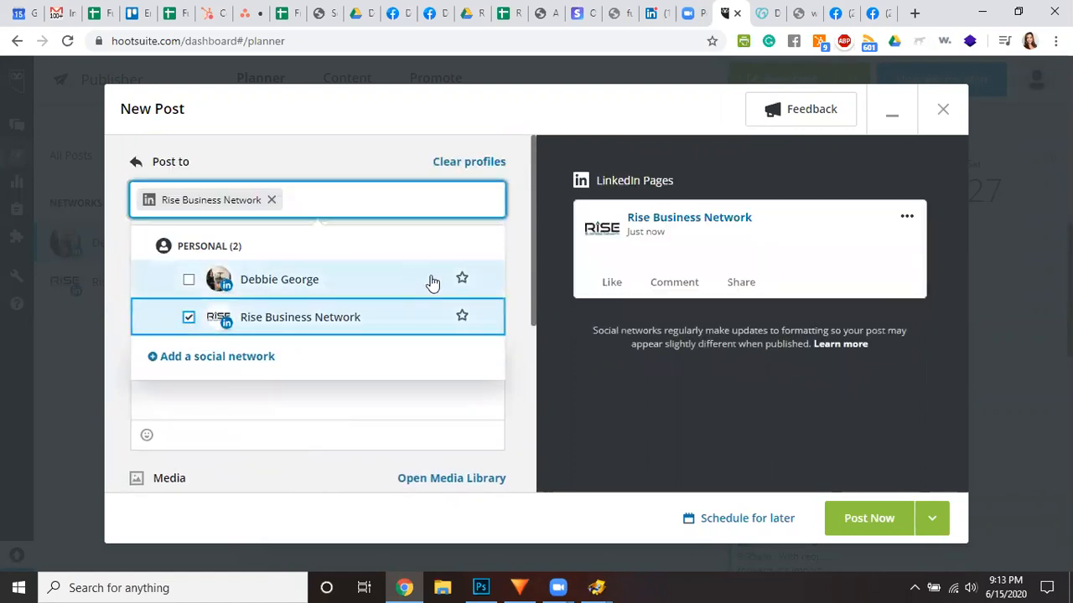
pyautogui.click(347, 137)
# Write the post asking what people hope to enjoy regarding networking as Indiana opens back up
pyautogui.click(198, 346)
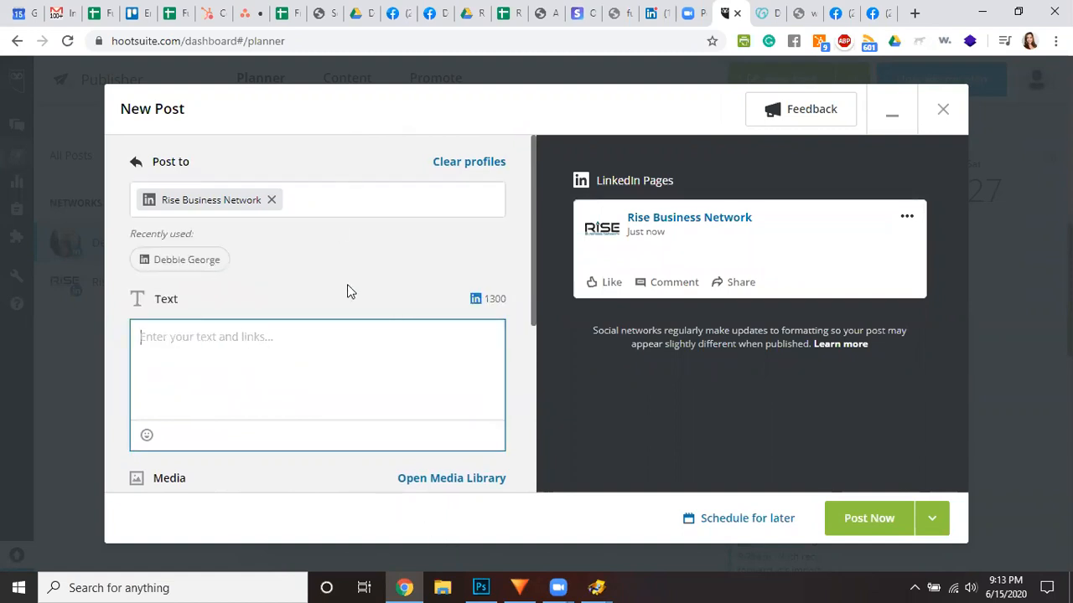
pyautogui.write('Now that ')
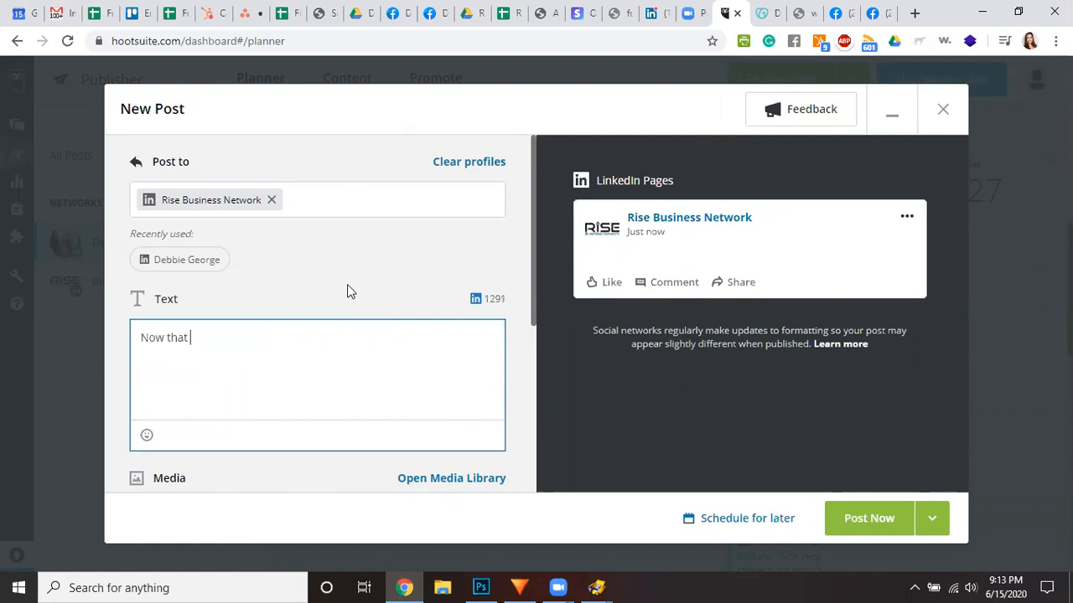
pyautogui.write('the w')
pyautogui.press('BackSpace')
pyautogui.press('BackSpace')
pyautogui.press('BackSpace')
pyautogui.write('e wor')
pyautogui.press('BackSpace')
pyautogui.press('BackSpace')
pyautogui.press('BackSpace')
pyautogui.press('BackSpace')
pyautogui.press('BackSpace')
pyautogui.press('BackSpace')
pyautogui.press('BackSpace')
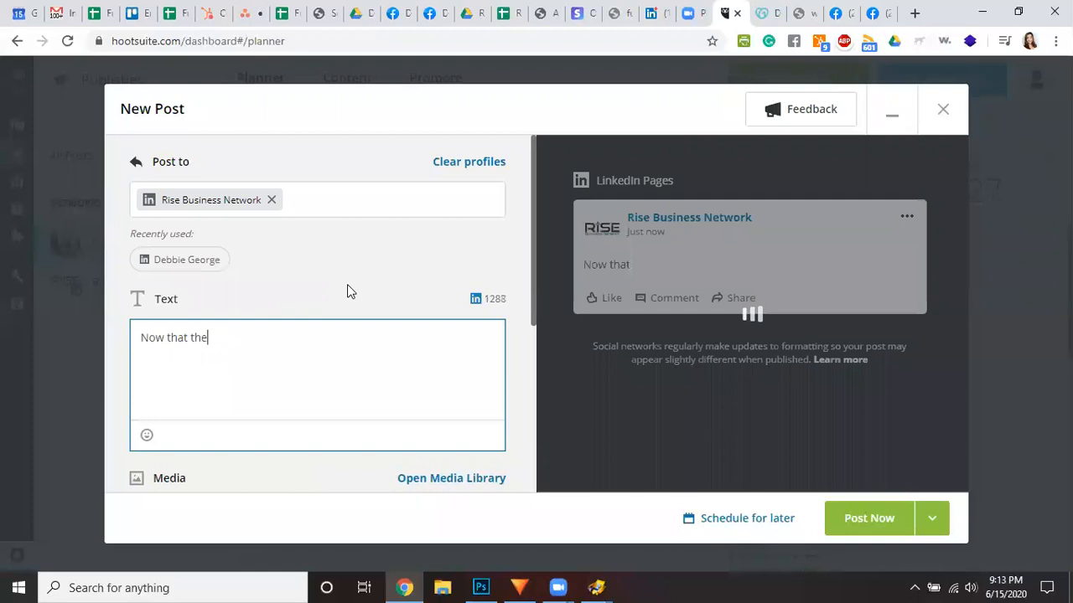
pyautogui.write('we are')
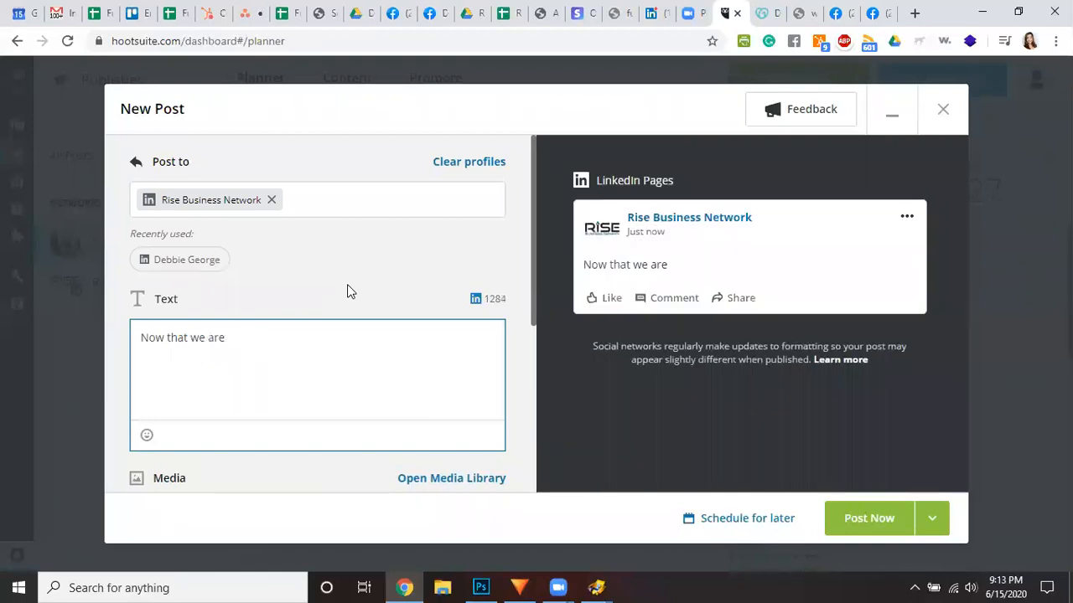
pyautogui.press('BackSpace')
pyautogui.press('BackSpace')
pyautogui.press('BackSpace')
pyautogui.press('BackSpace')
pyautogui.press('BackSpace')
pyautogui.press('BackSpace')
pyautogui.write('Indiana is openi')
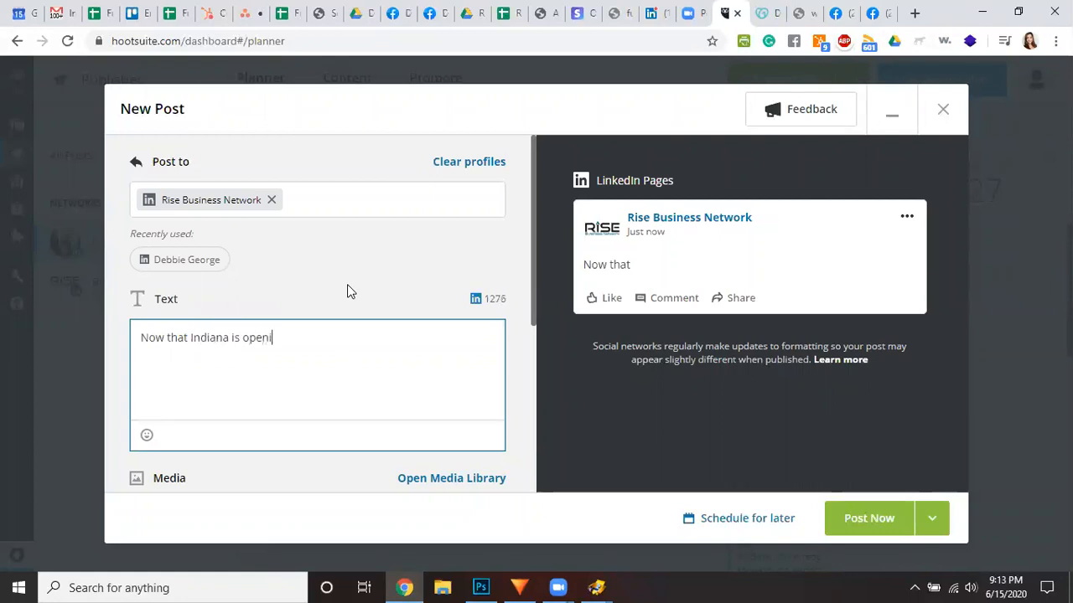
pyautogui.write('ng back up. what')
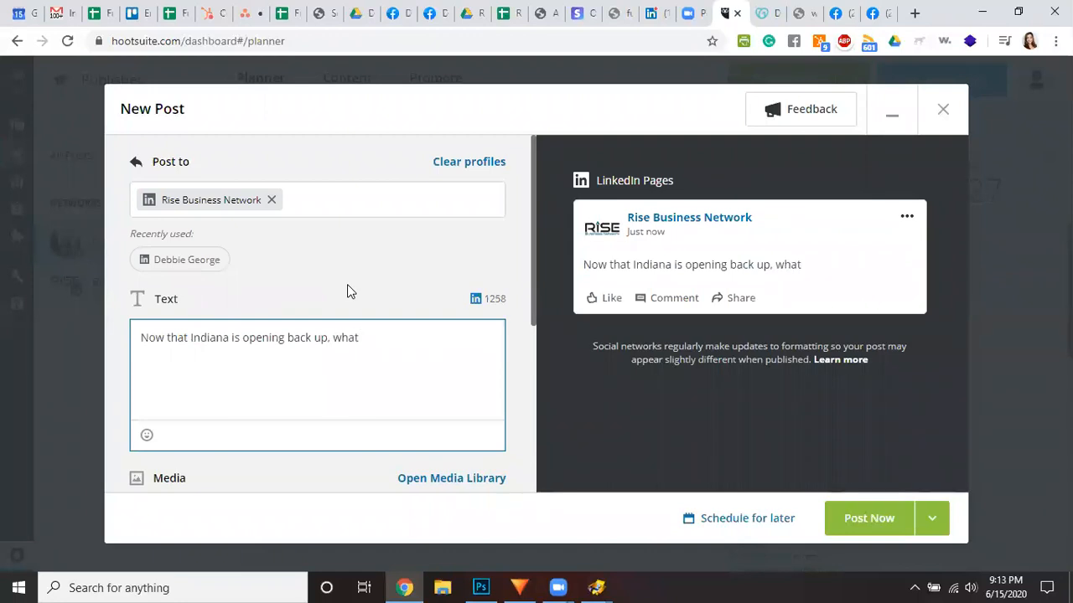
pyautogui.write(' are you hopi')
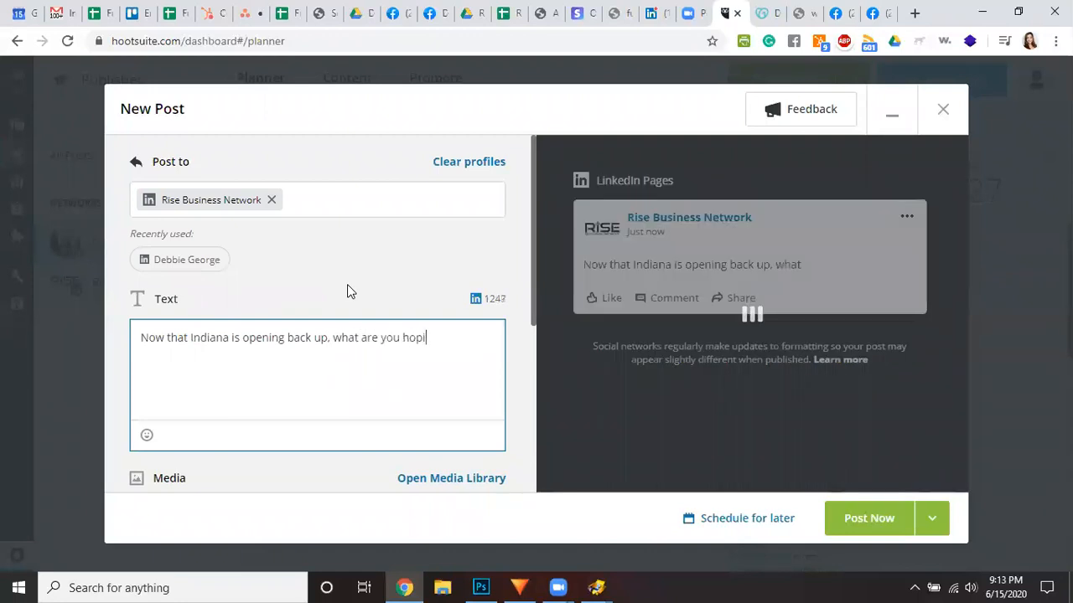
pyautogui.write('ng to receive')
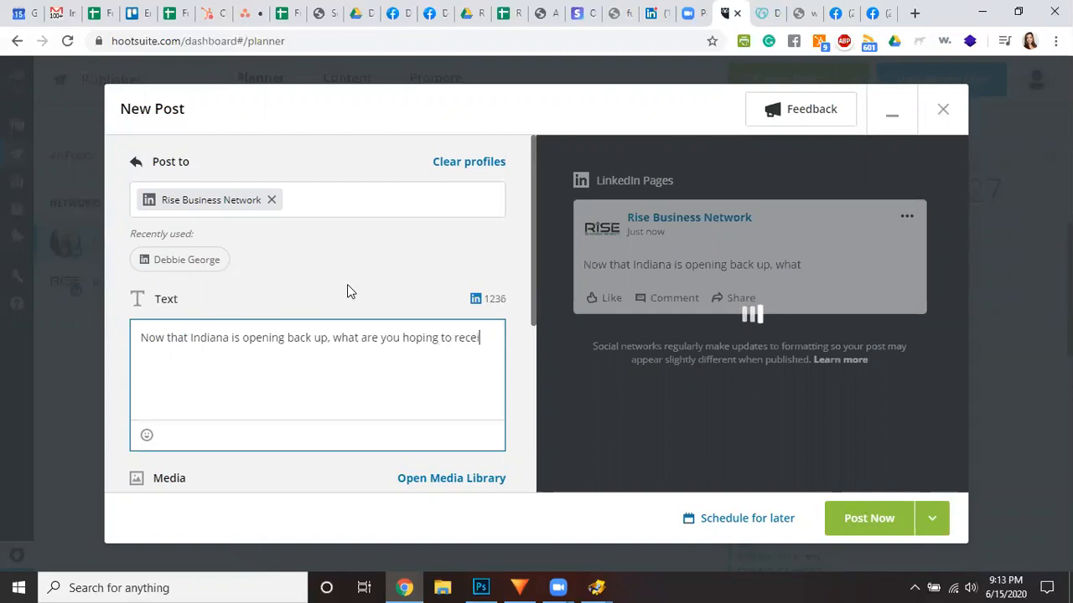
pyautogui.press('BackSpace')
pyautogui.press('BackSpace')
pyautogui.press('BackSpace')
pyautogui.press('BackSpace')
pyautogui.press('BackSpace')
pyautogui.press('BackSpace')
pyautogui.press('BackSpace')
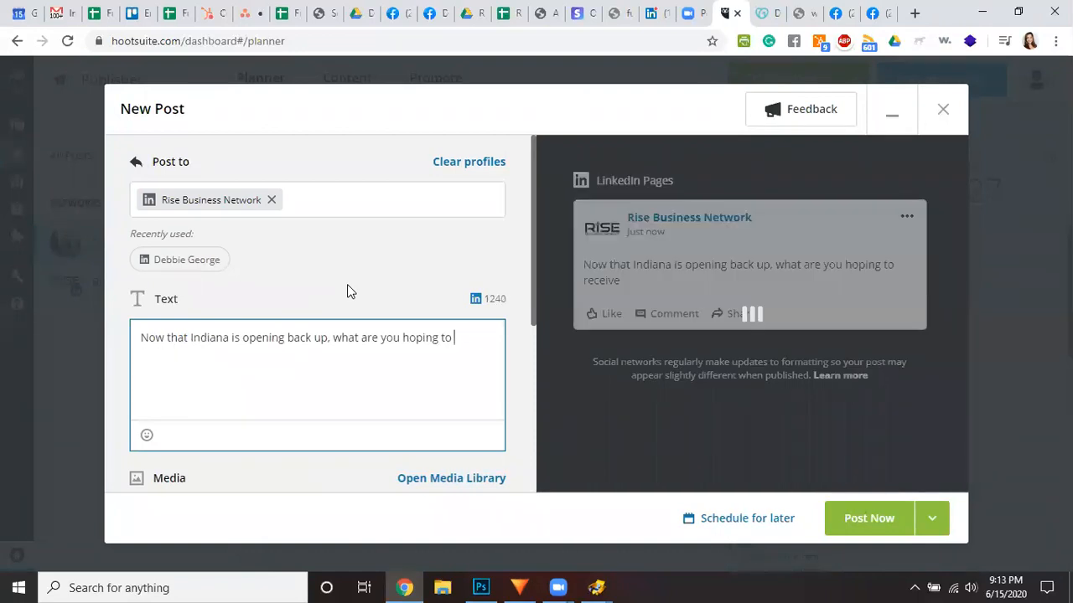
pyautogui.write('be ab')
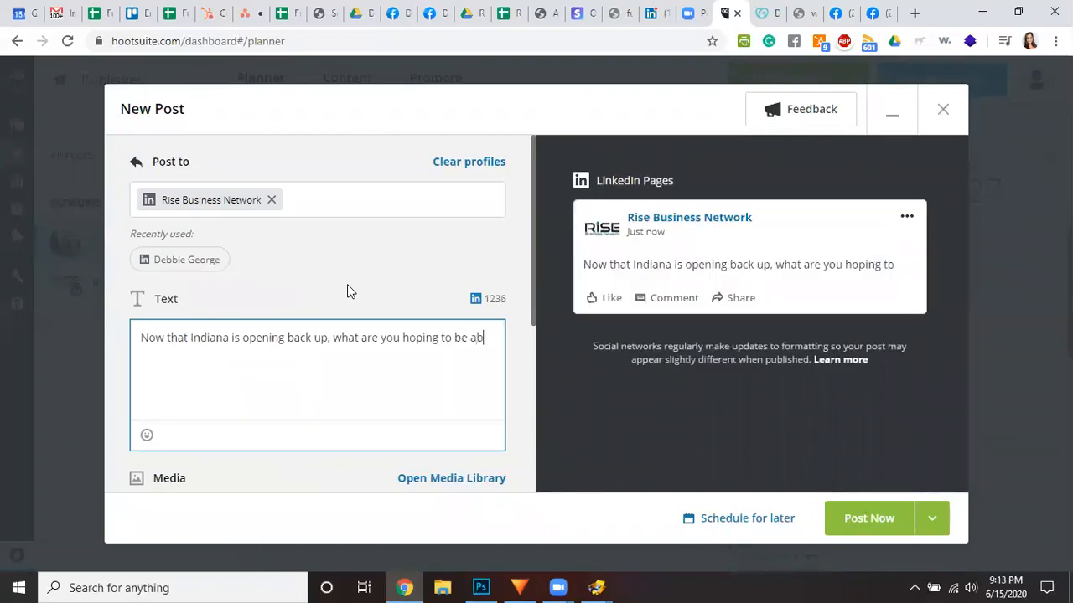
pyautogui.write('le to enjoy ')
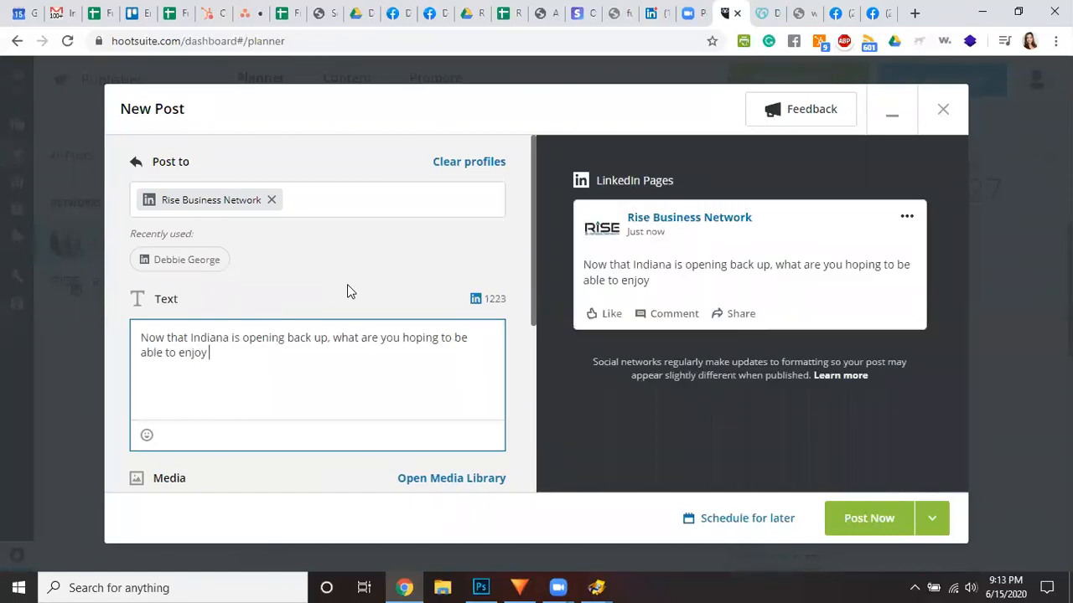
pyautogui.write('regarding n')
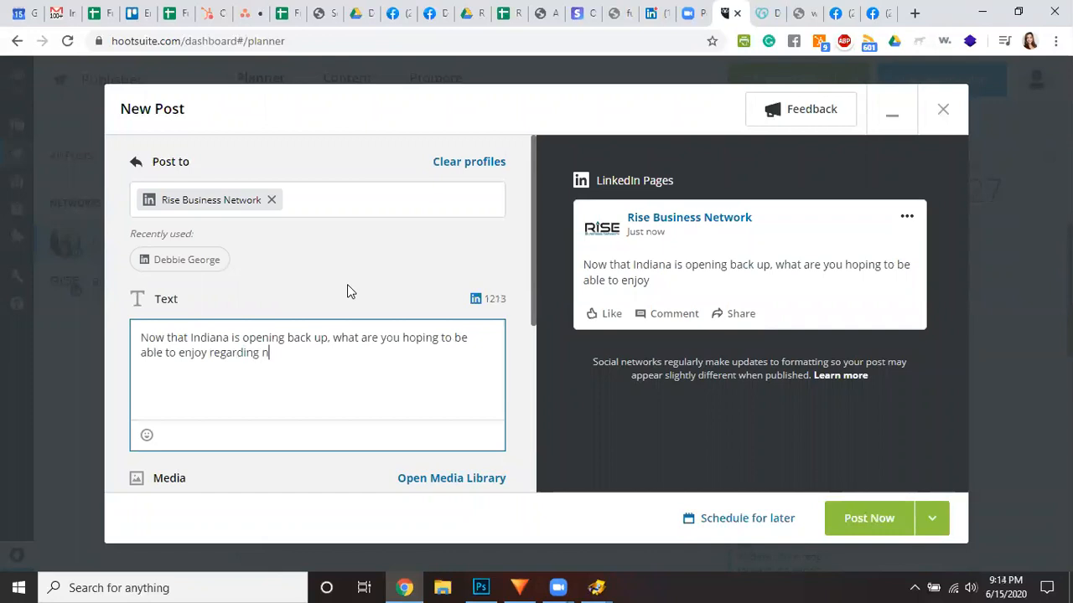
pyautogui.write('etworking ')
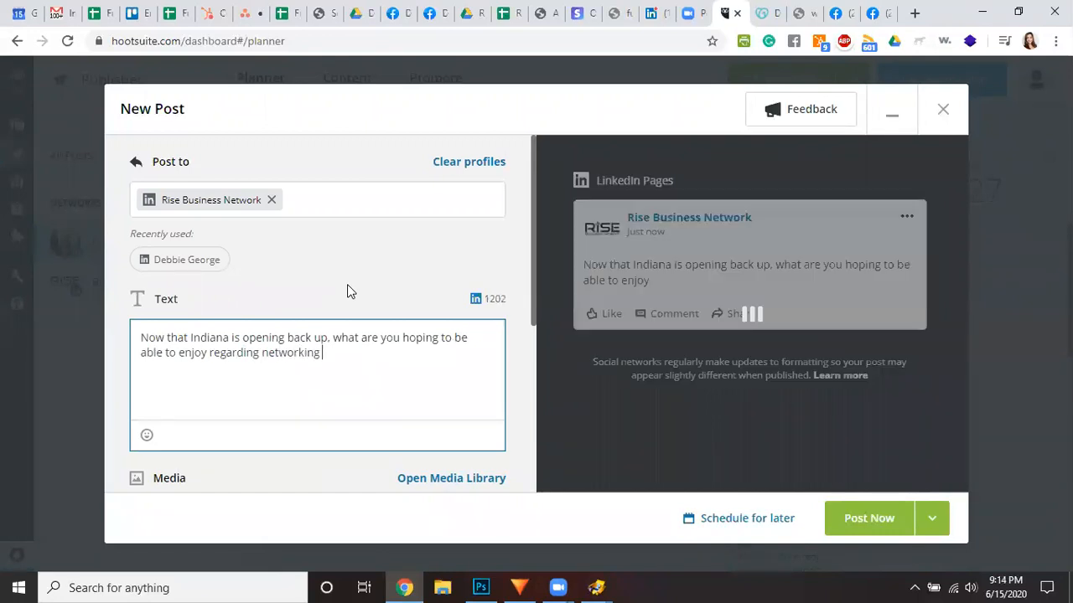
pyautogui.write('in your business?')
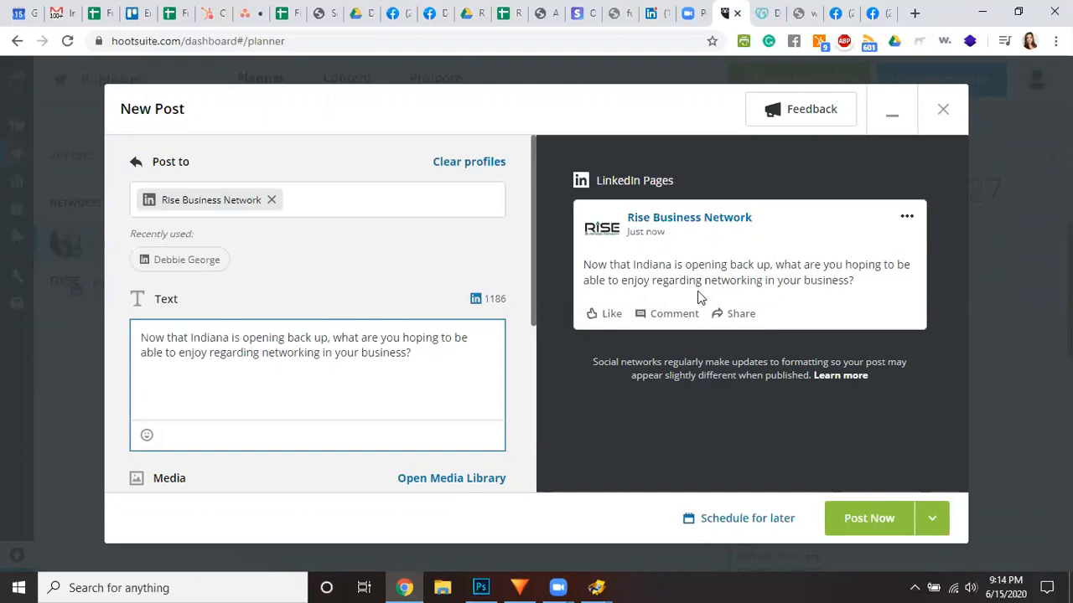
pyautogui.scroll(-5, 364, 335)
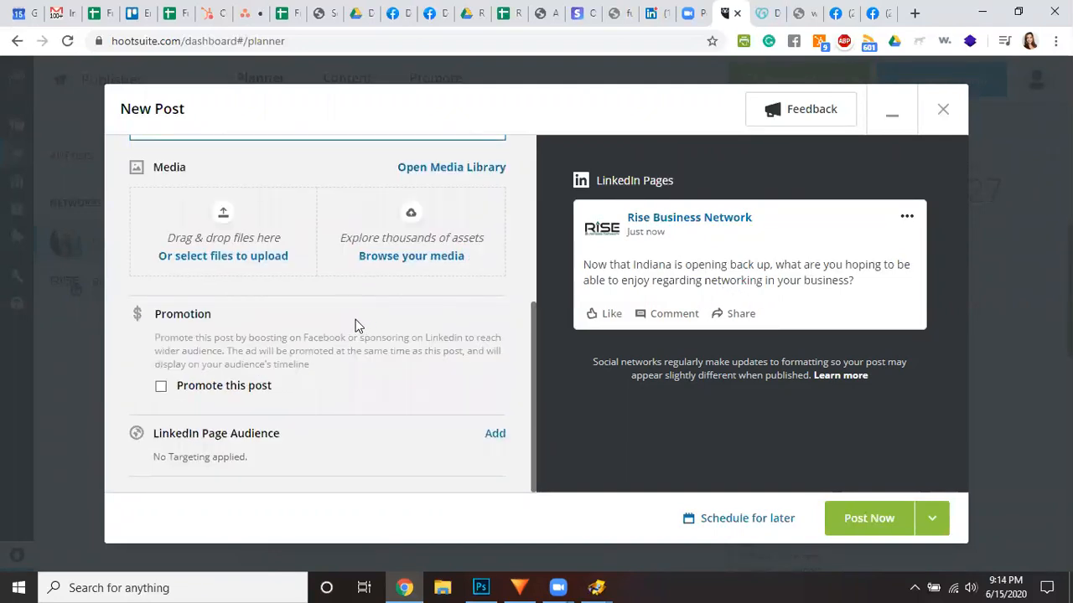
pyautogui.scroll(4, 368, 201)
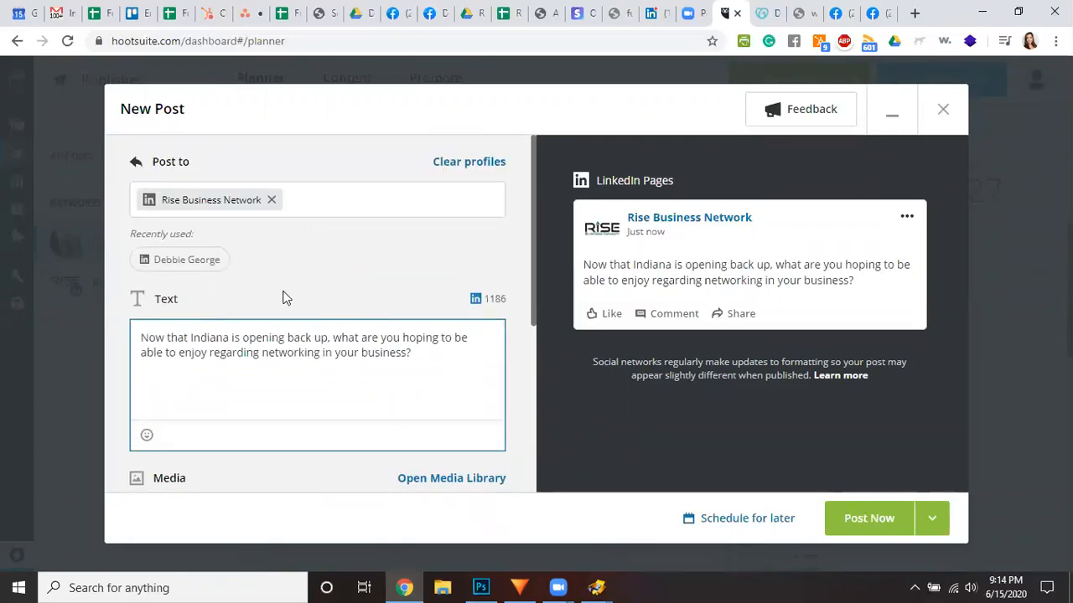
pyautogui.scroll(-4, 283, 296)
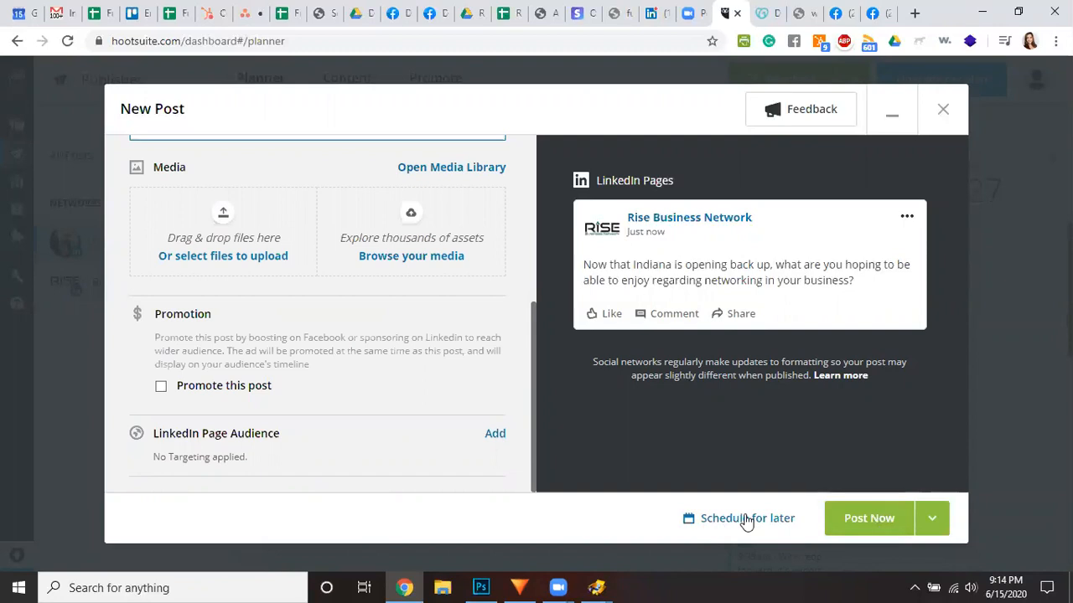
# Bring up the Schedule for later date and time picker and zoom the page out
pyautogui.click(751, 524)
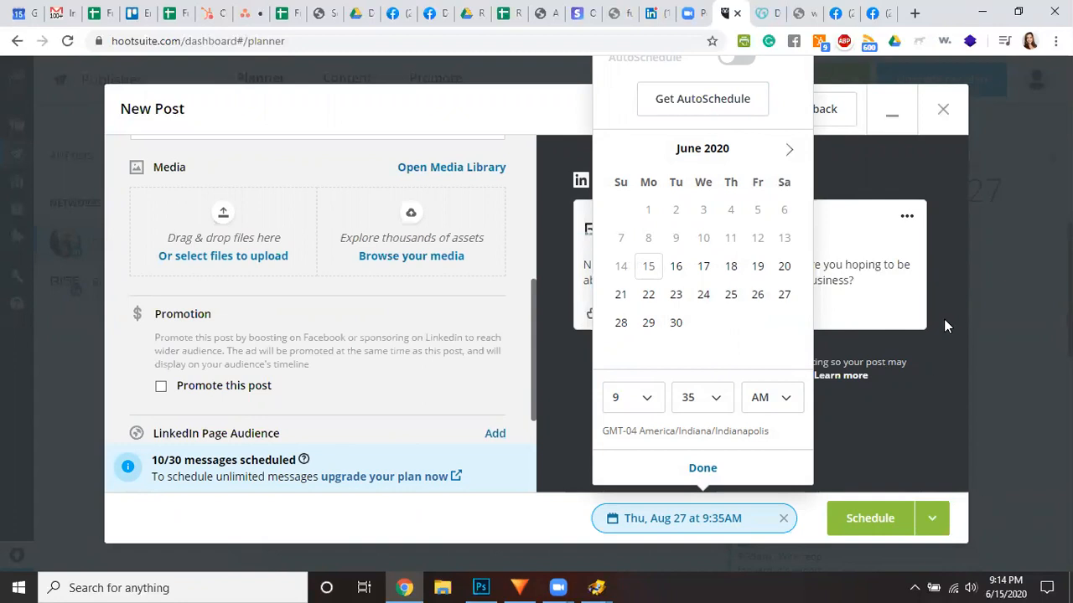
pyautogui.hotkey('ctrl', '-')
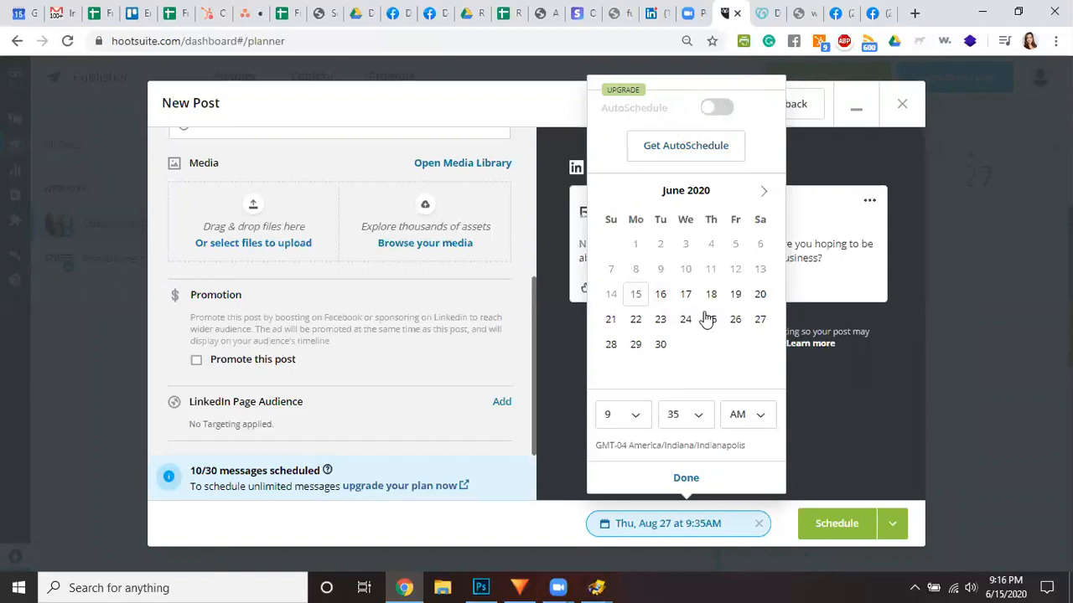
# Schedule the post for Tuesday, June 16 at 9:35 AM
pyautogui.click(658, 295)
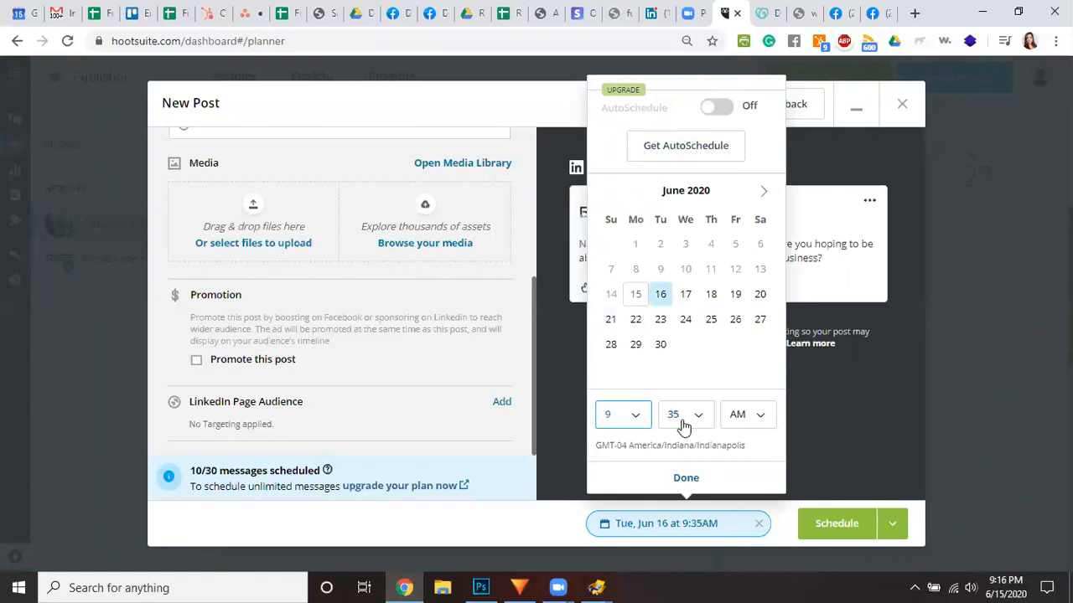
pyautogui.click(700, 476)
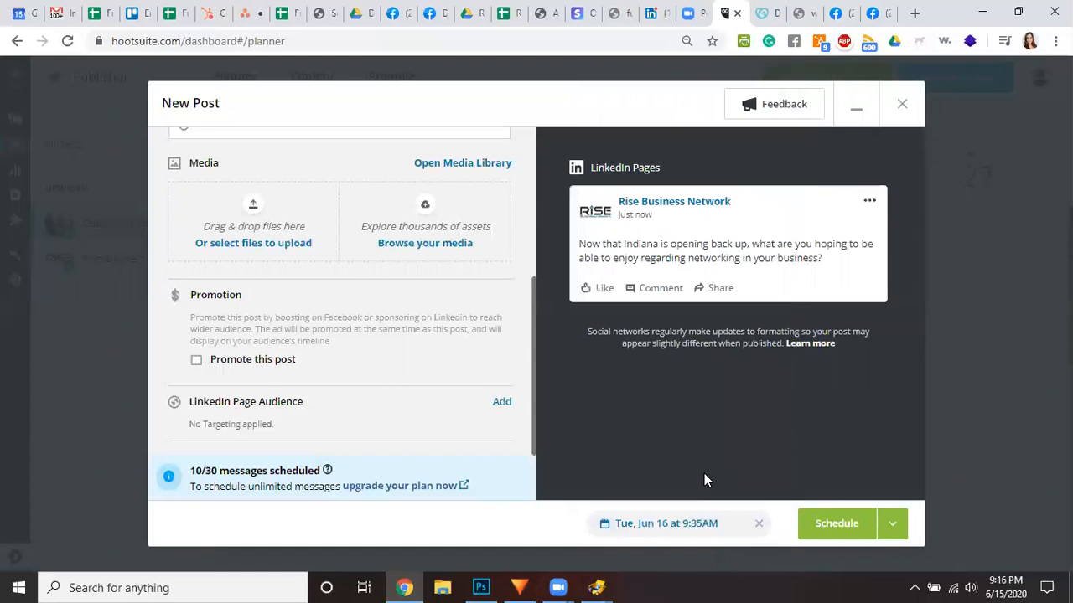
pyautogui.click(834, 528)
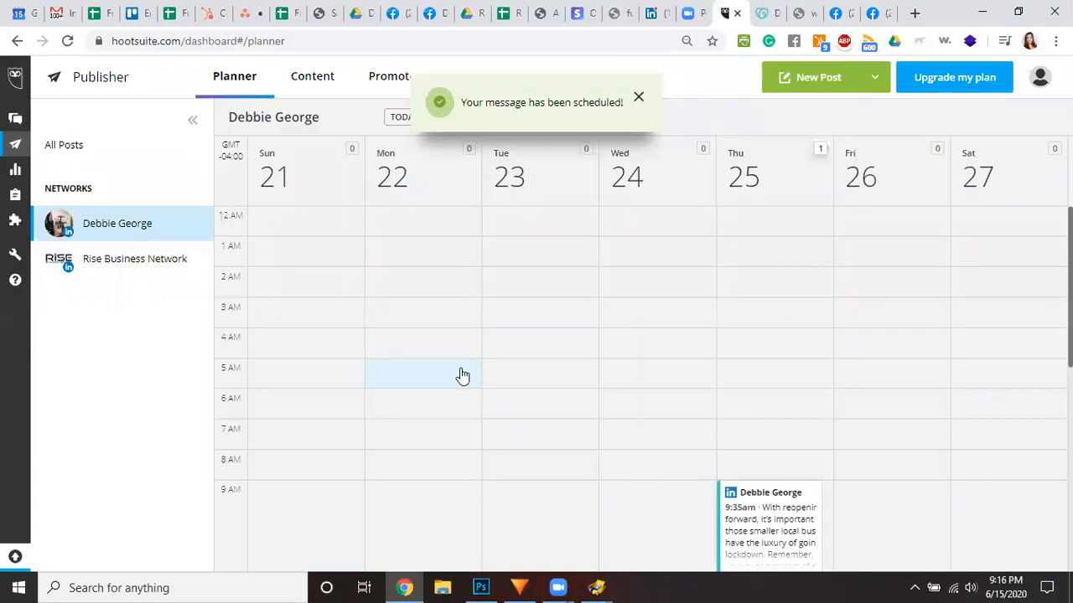
# Show the Rise Business Network planner for the week of June 14–20
pyautogui.scroll(-1, 998, 430)
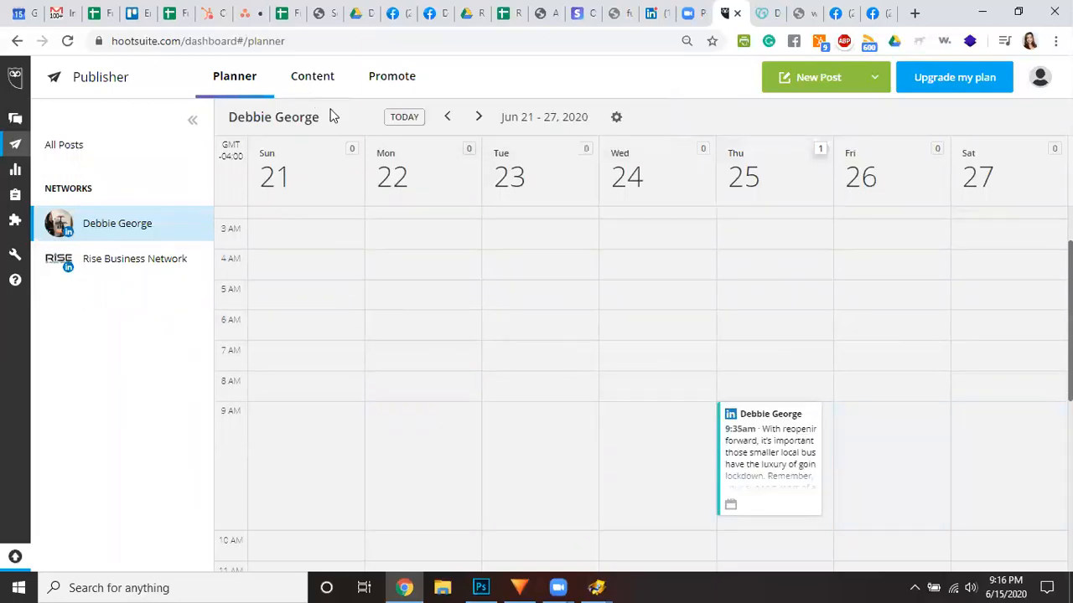
pyautogui.click(446, 118)
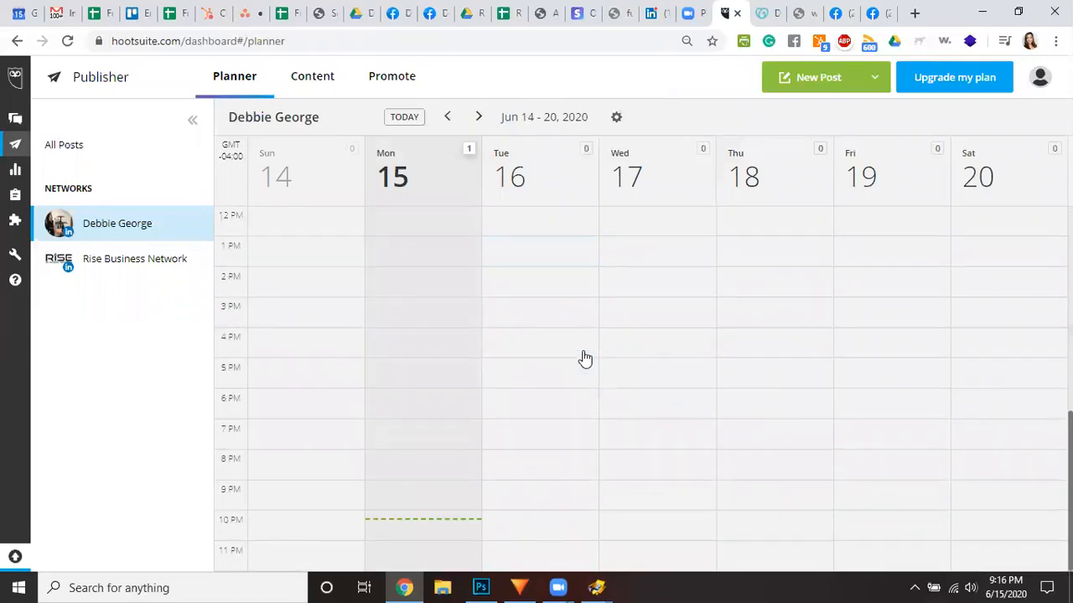
pyautogui.click(130, 266)
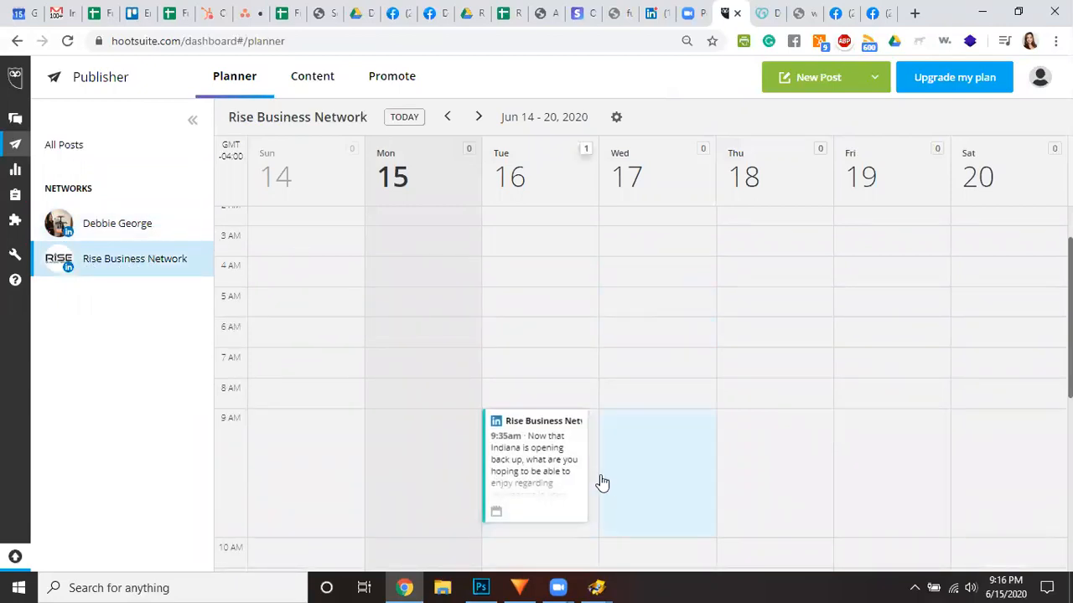
pyautogui.scroll(-3, 567, 463)
pyautogui.scroll(2, 567, 463)
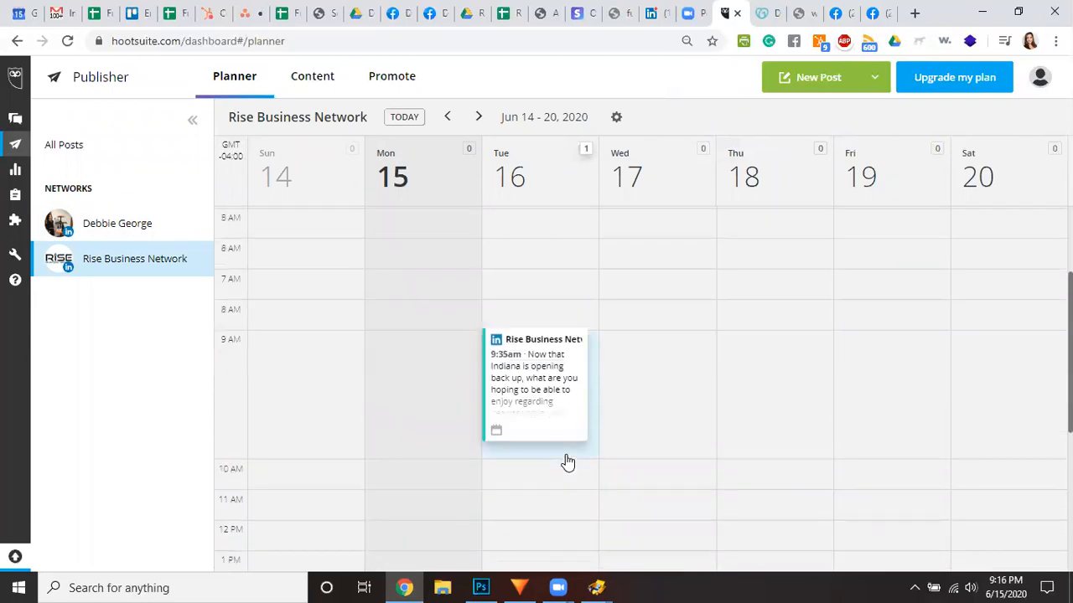
pyautogui.click(567, 458)
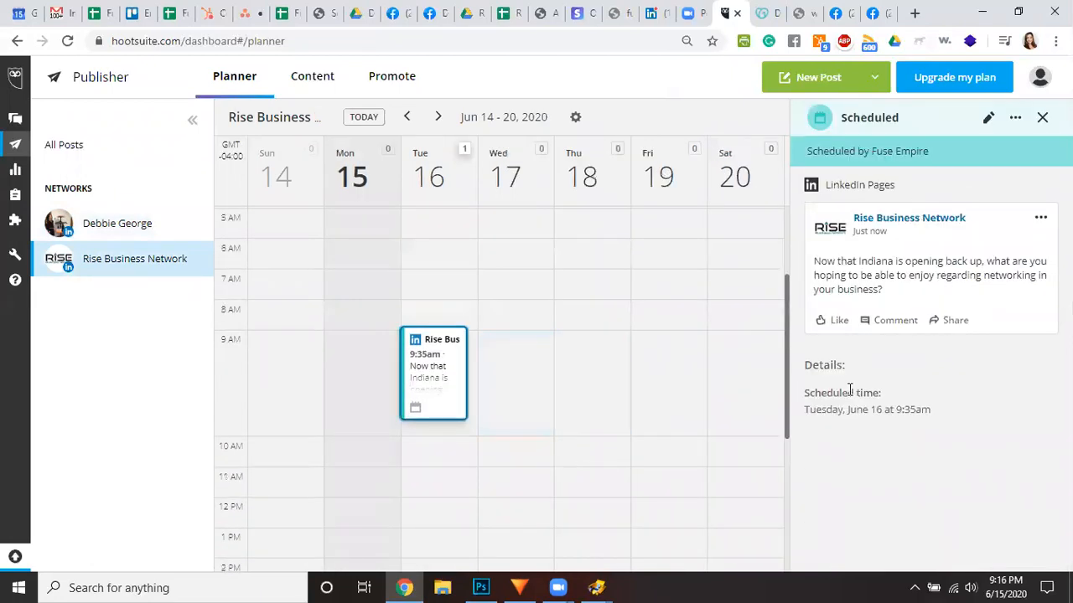
pyautogui.click(107, 228)
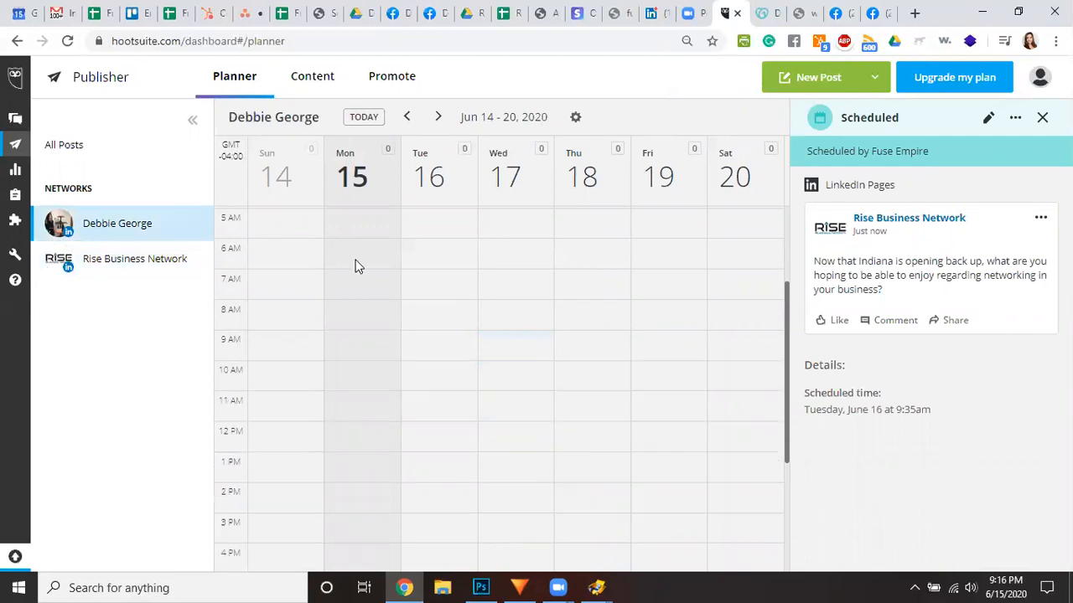
pyautogui.scroll(2, 486, 373)
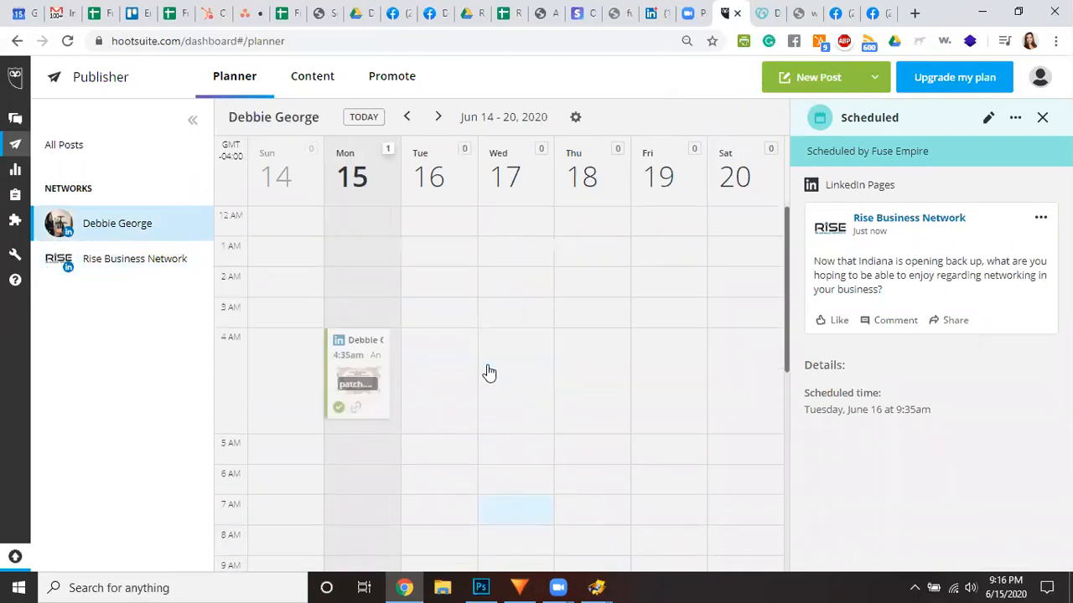
pyautogui.scroll(-1, 489, 373)
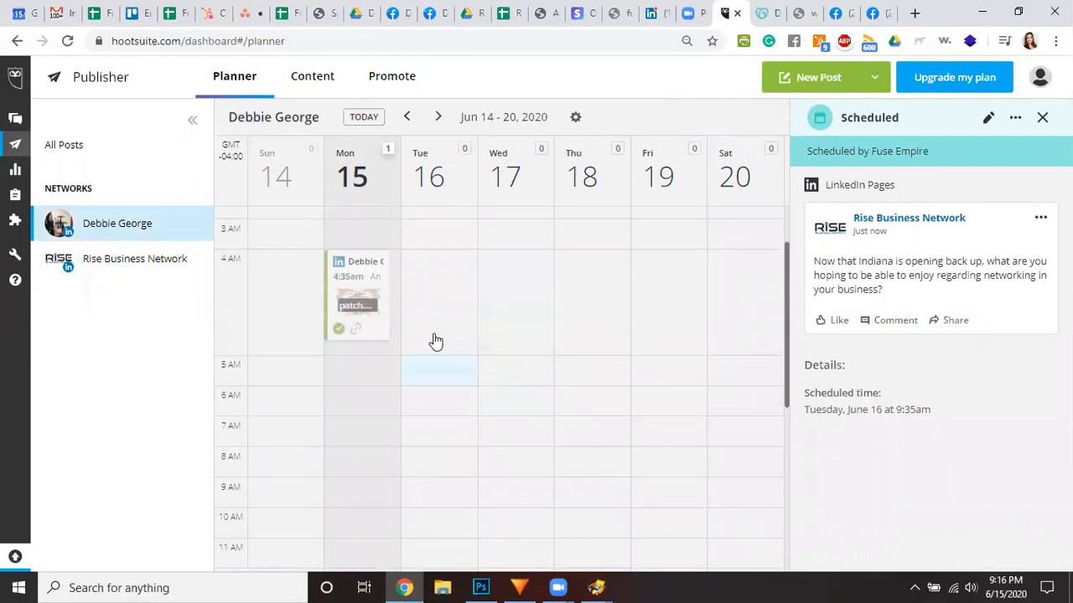
pyautogui.click(366, 289)
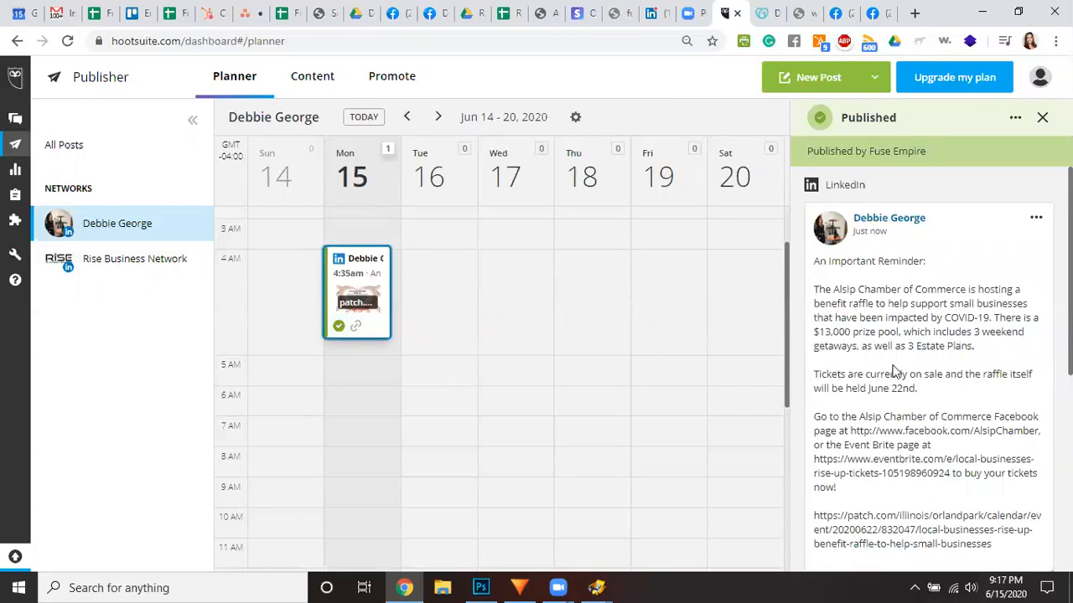
pyautogui.scroll(-1, 911, 302)
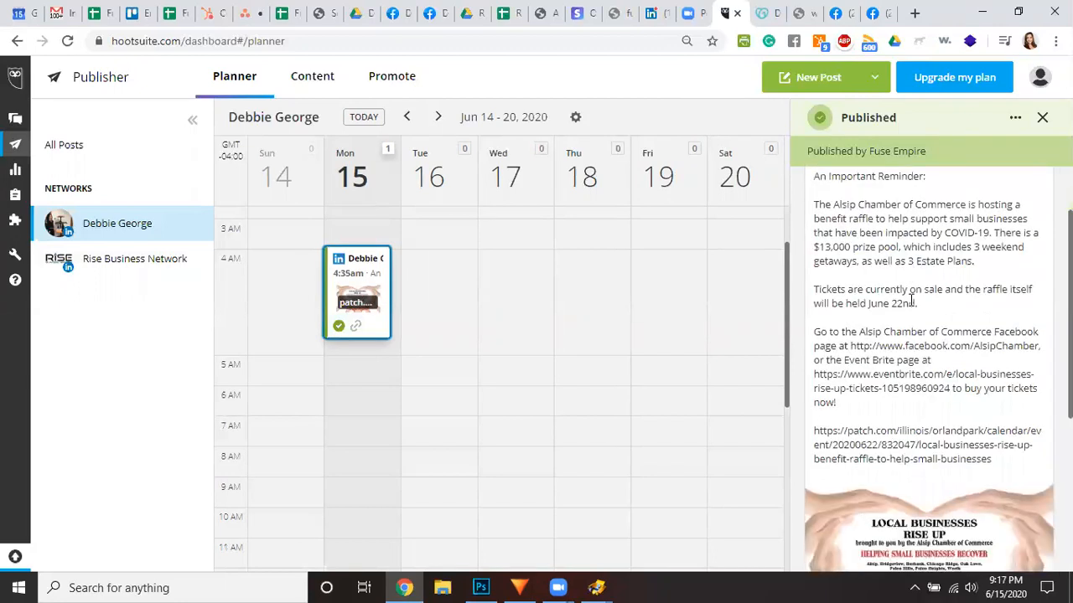
pyautogui.scroll(-1, 911, 301)
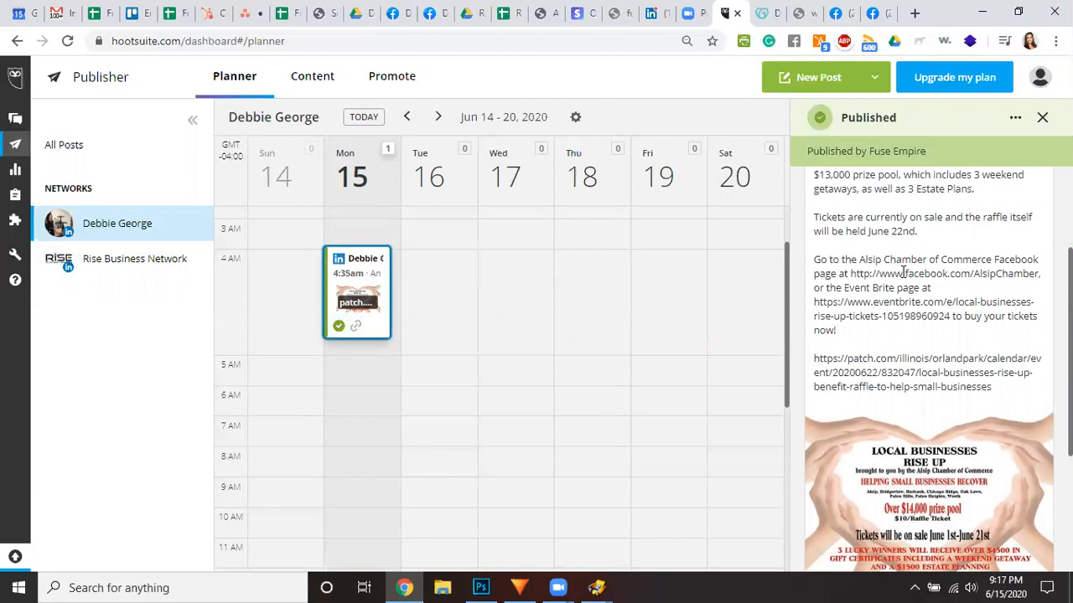
pyautogui.moveTo(903, 273); pyautogui.dragTo(855, 276)
pyautogui.scroll(-1, 915, 280)
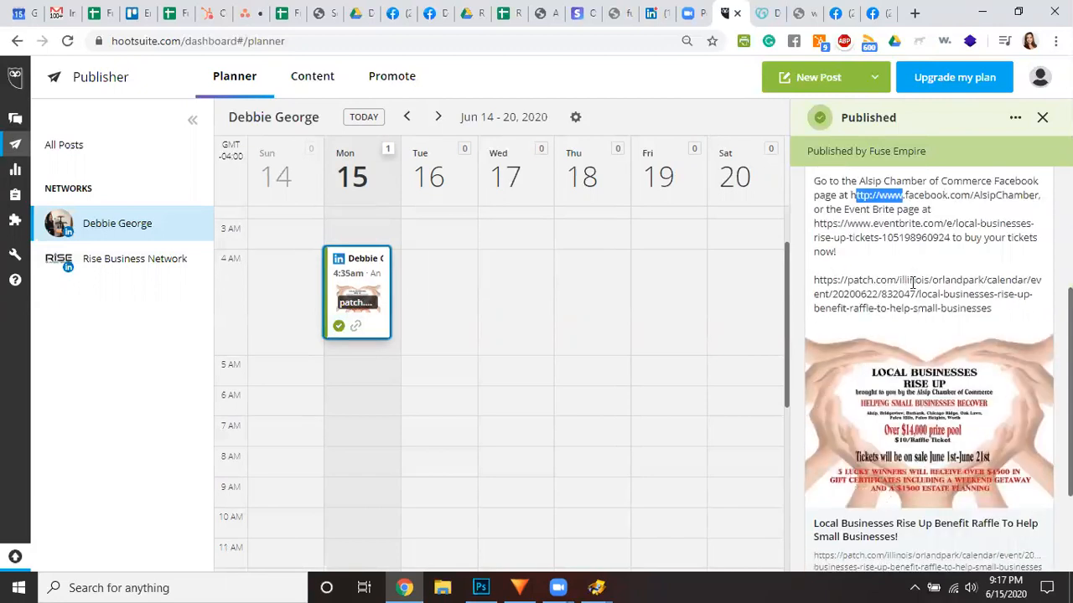
pyautogui.scroll(-2, 912, 283)
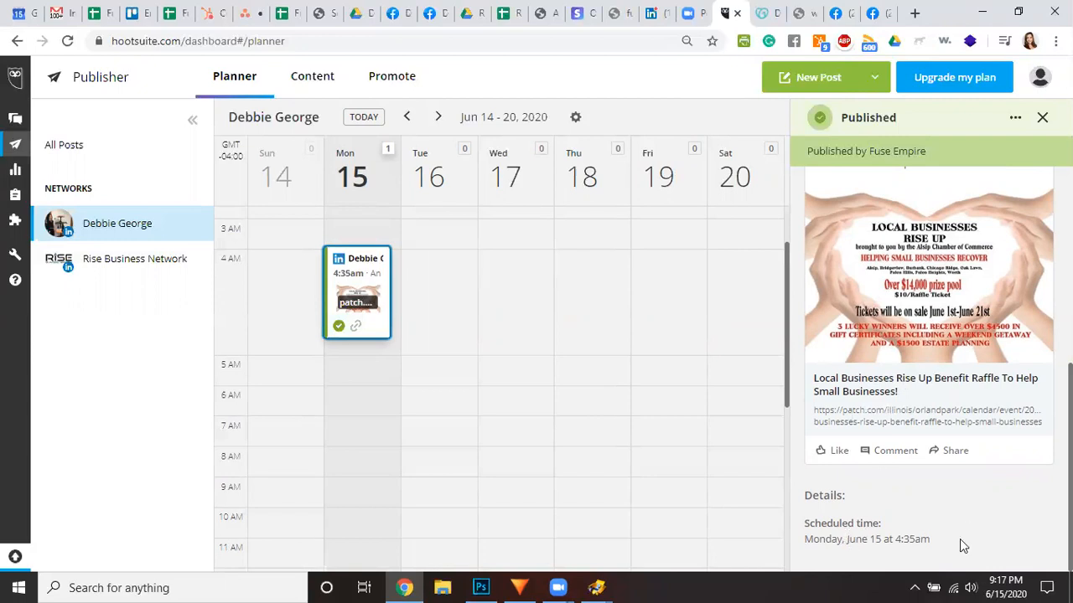
pyautogui.scroll(5, 884, 394)
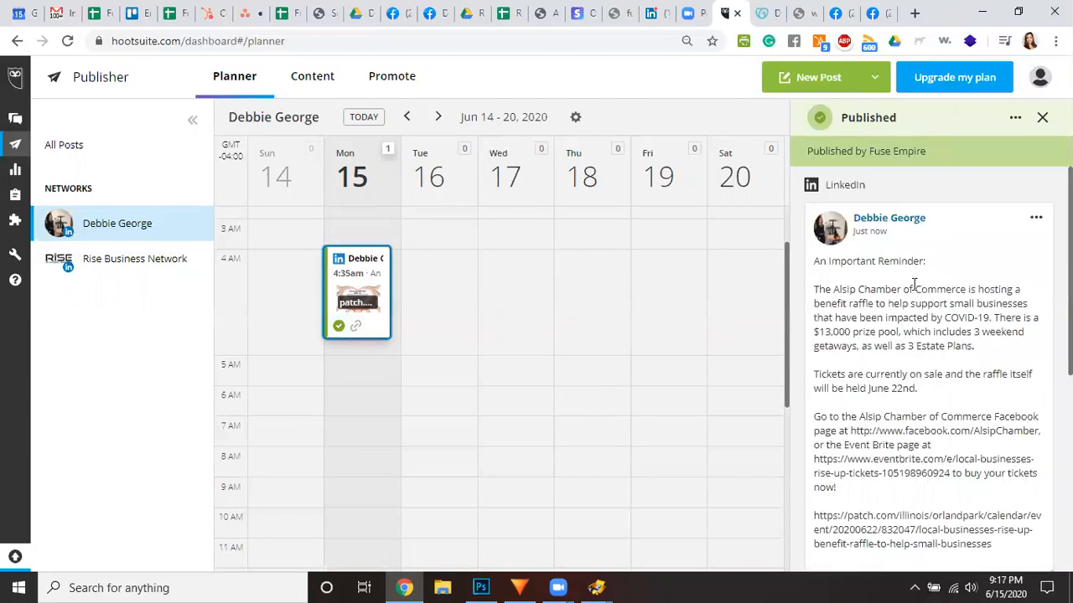
pyautogui.moveTo(13, 181)
pyautogui.moveTo(10, 126)
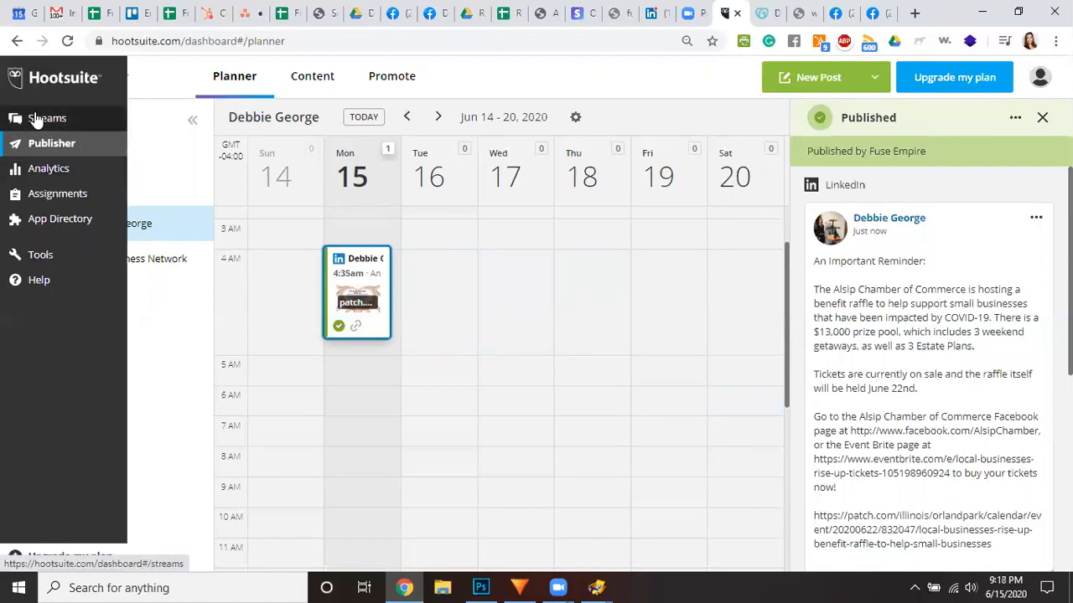
# Switch to the Streams dashboard and bring up the Add Stream dialog
pyautogui.click(52, 124)
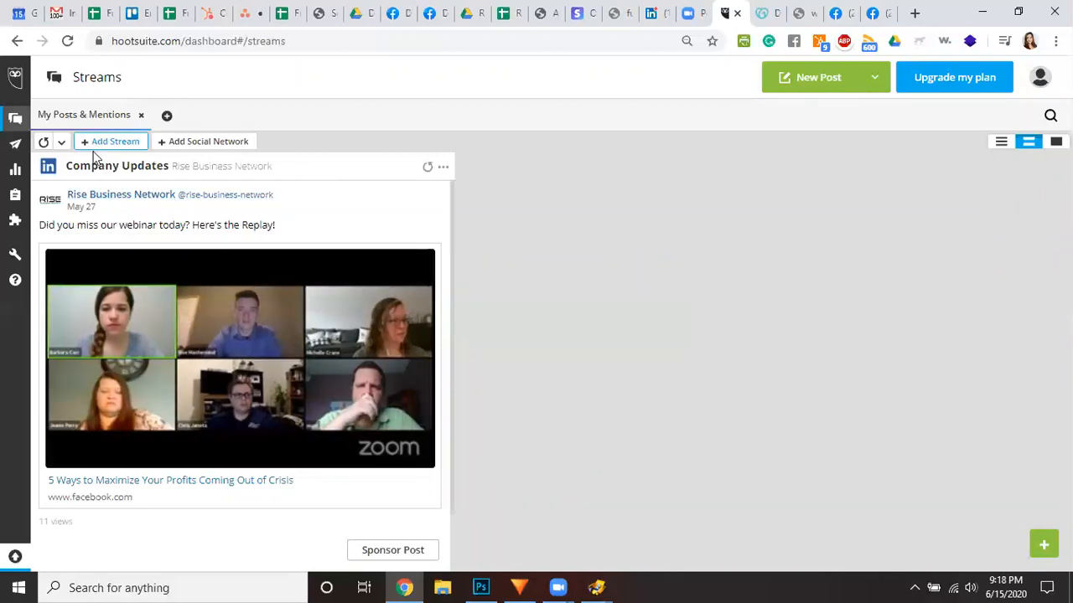
pyautogui.click(96, 147)
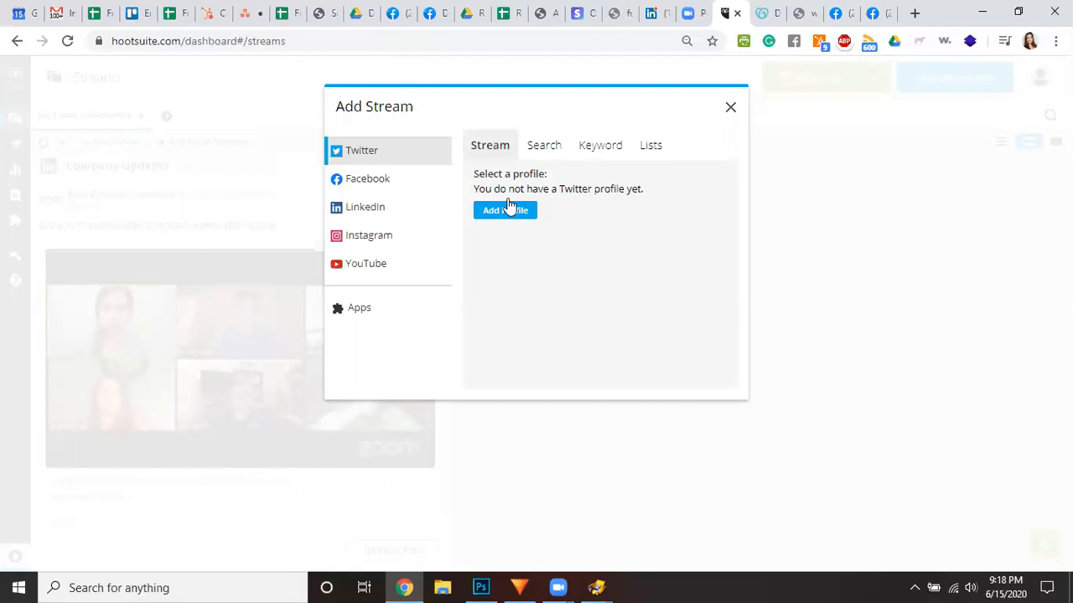
# Add a LinkedIn Scheduled stream for the Rise Business Network profile and close the dialog
pyautogui.click(362, 213)
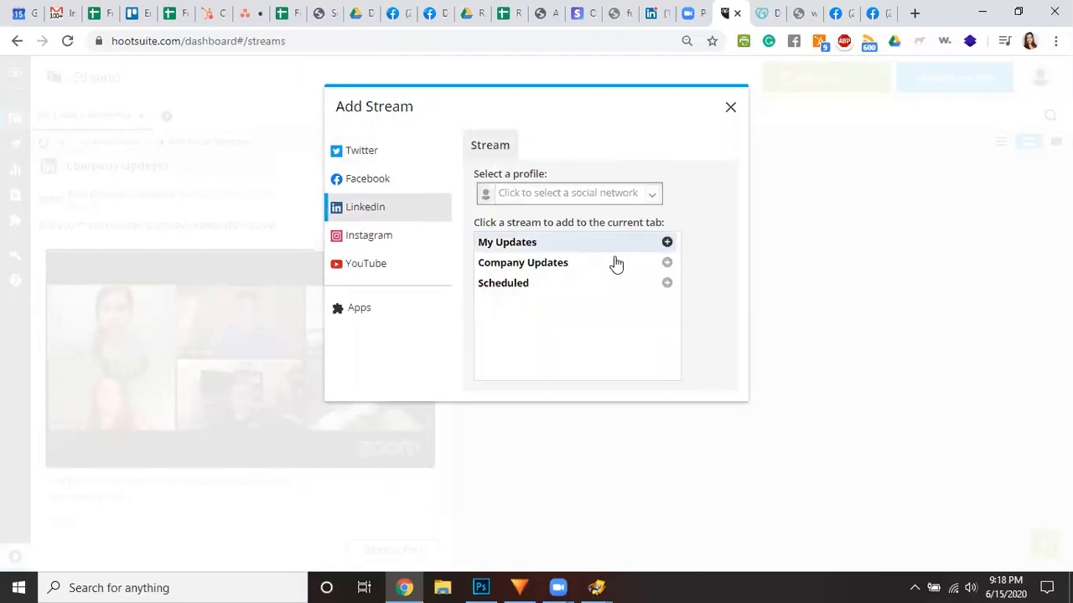
pyautogui.click(530, 288)
pyautogui.click(664, 289)
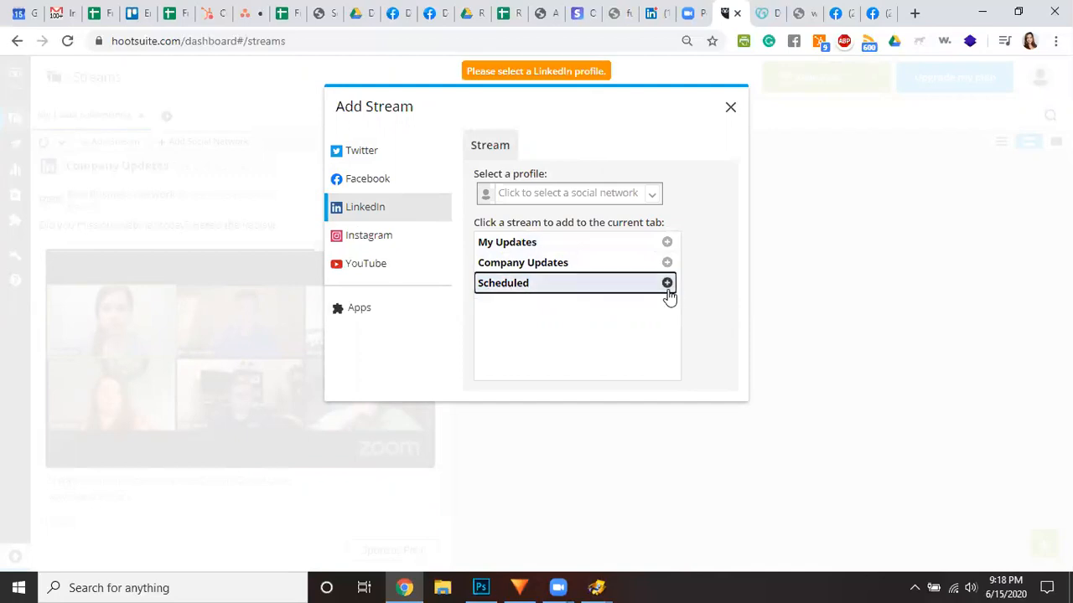
pyautogui.click(579, 193)
pyautogui.click(524, 239)
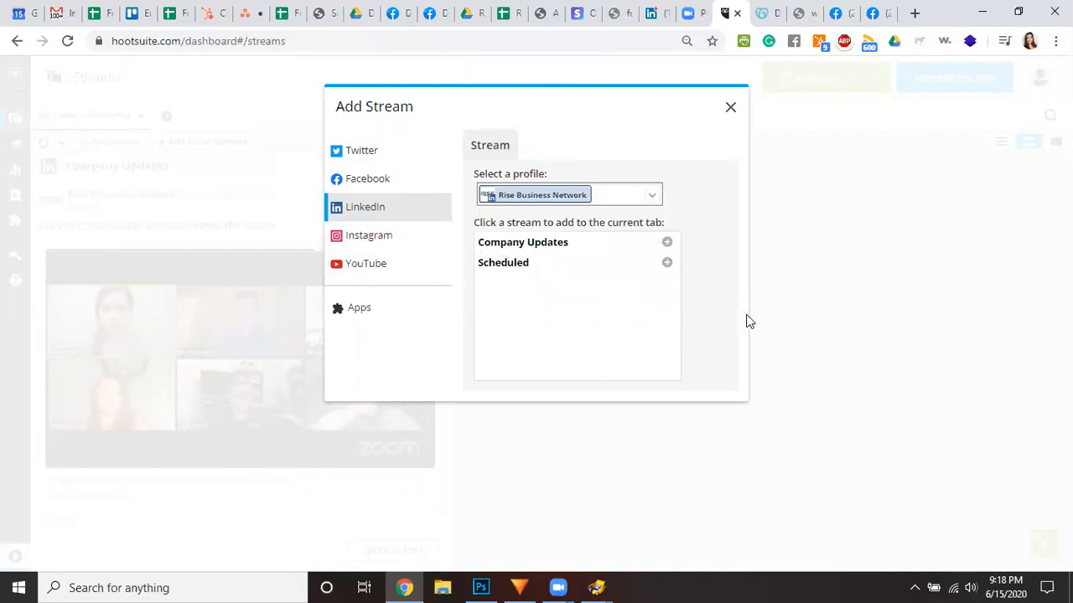
pyautogui.click(666, 263)
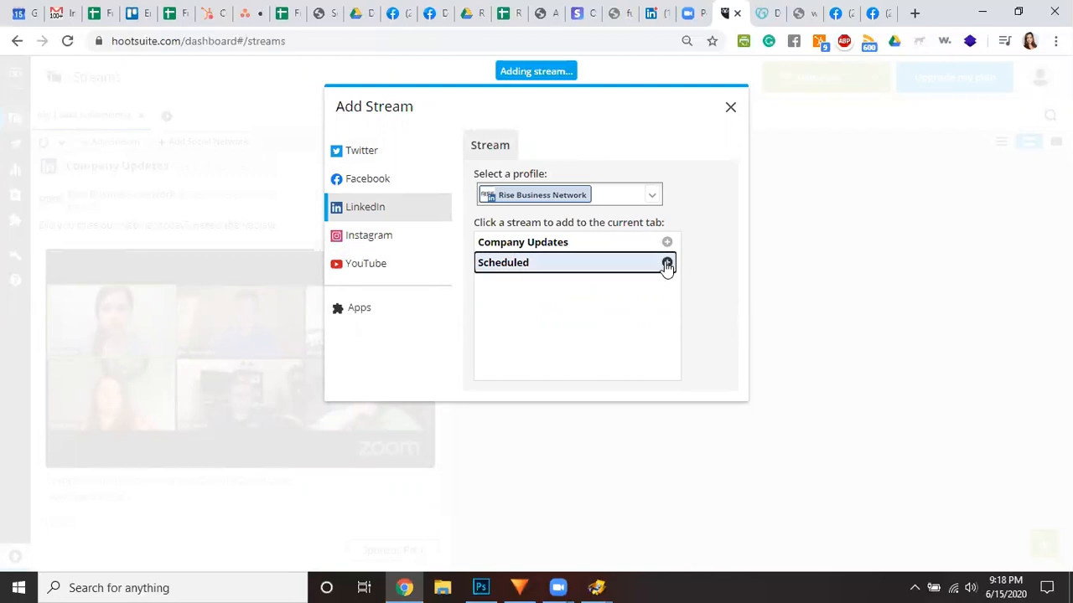
pyautogui.click(730, 108)
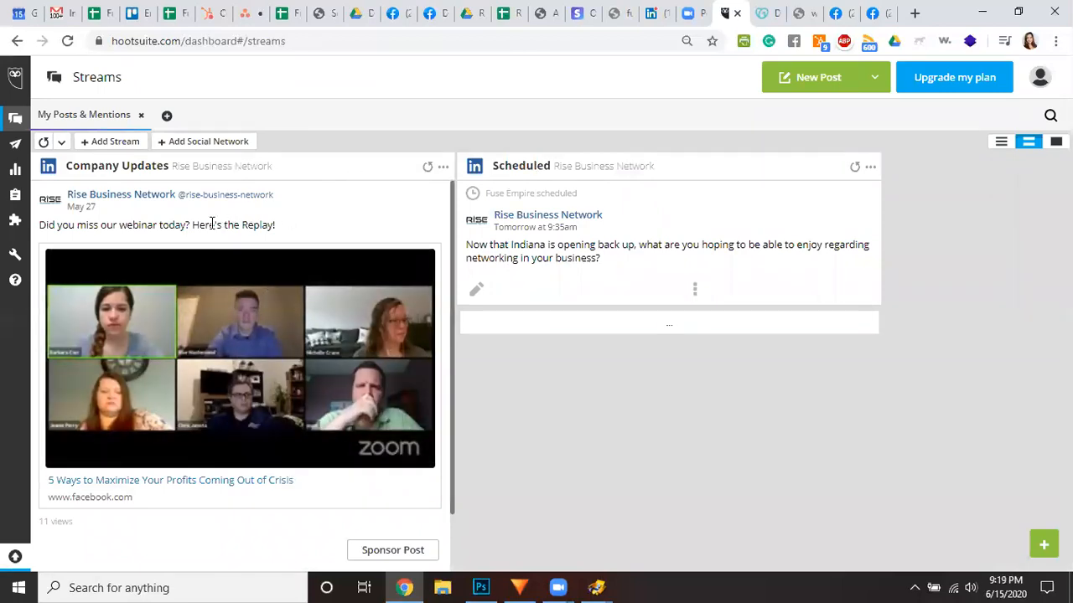
# Rename the My Posts & Mentions tab to 'Rise Business Network' and add a new tab
pyautogui.click(63, 140)
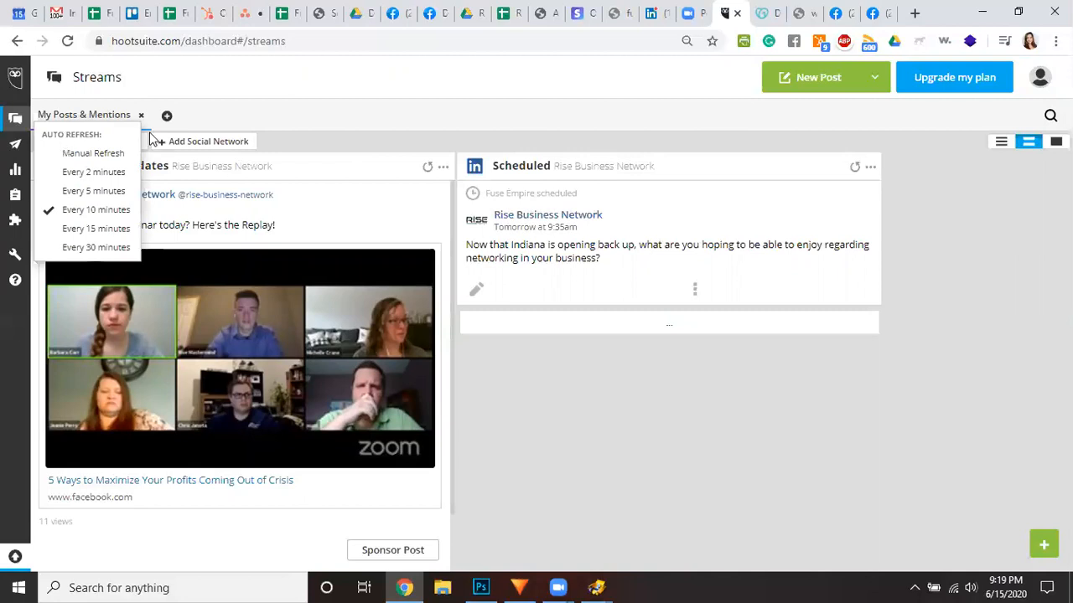
pyautogui.click(260, 136)
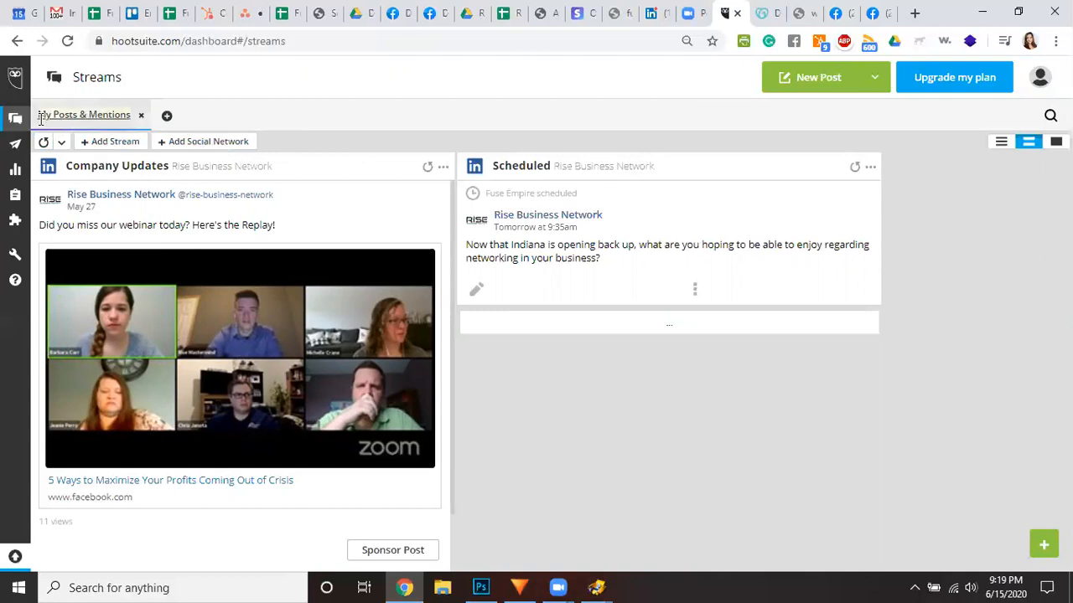
pyautogui.click(101, 115)
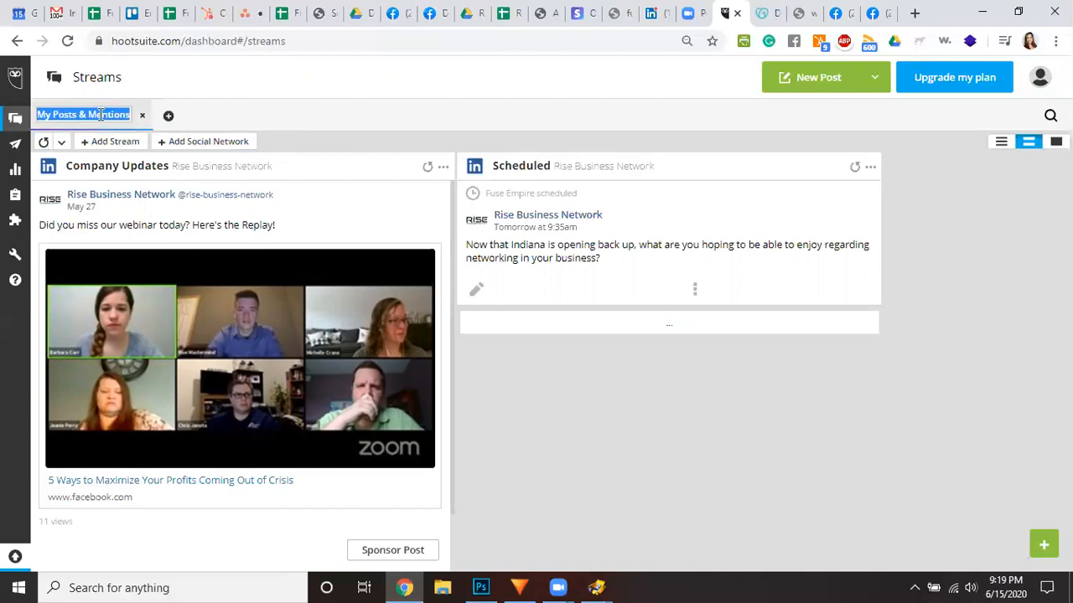
pyautogui.write('Rise Busines')
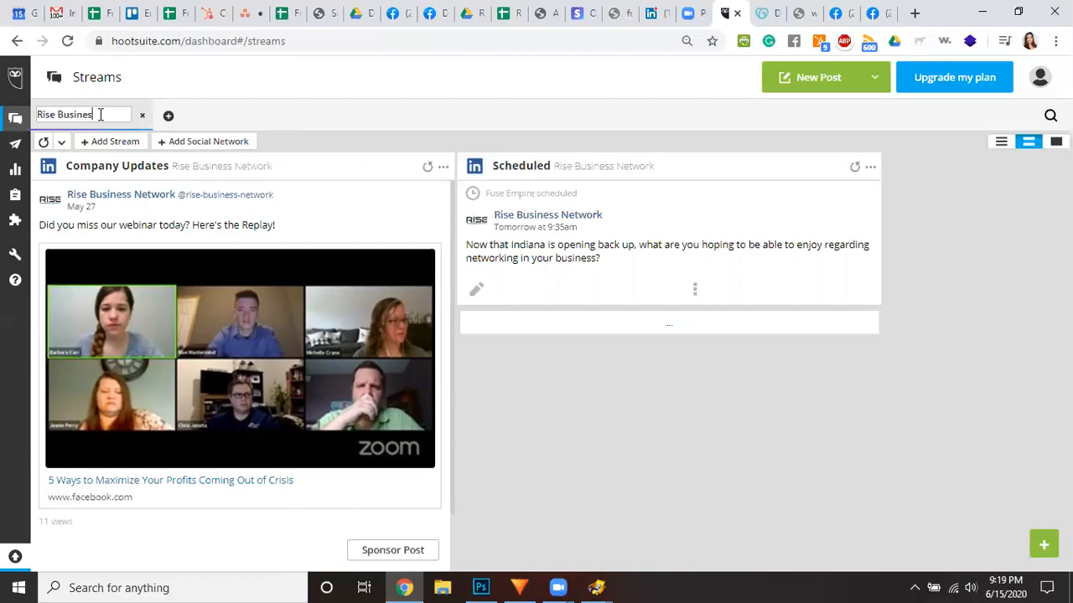
pyautogui.write('s Network')
pyautogui.press('Return')
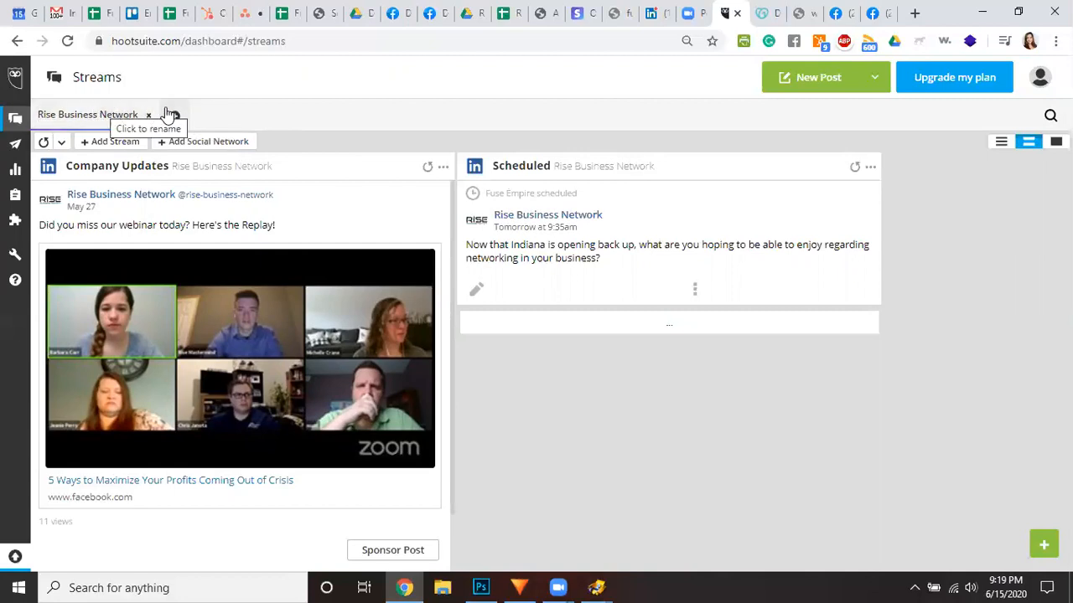
pyautogui.click(176, 115)
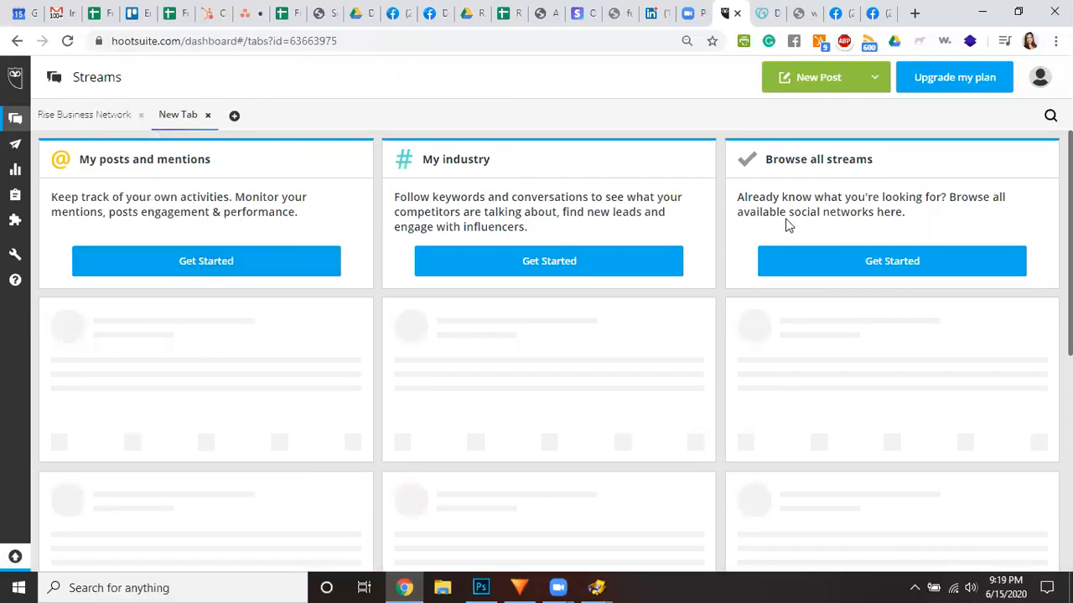
# Add the personal LinkedIn profile's My Updates and Scheduled streams to the new tab
pyautogui.click(848, 263)
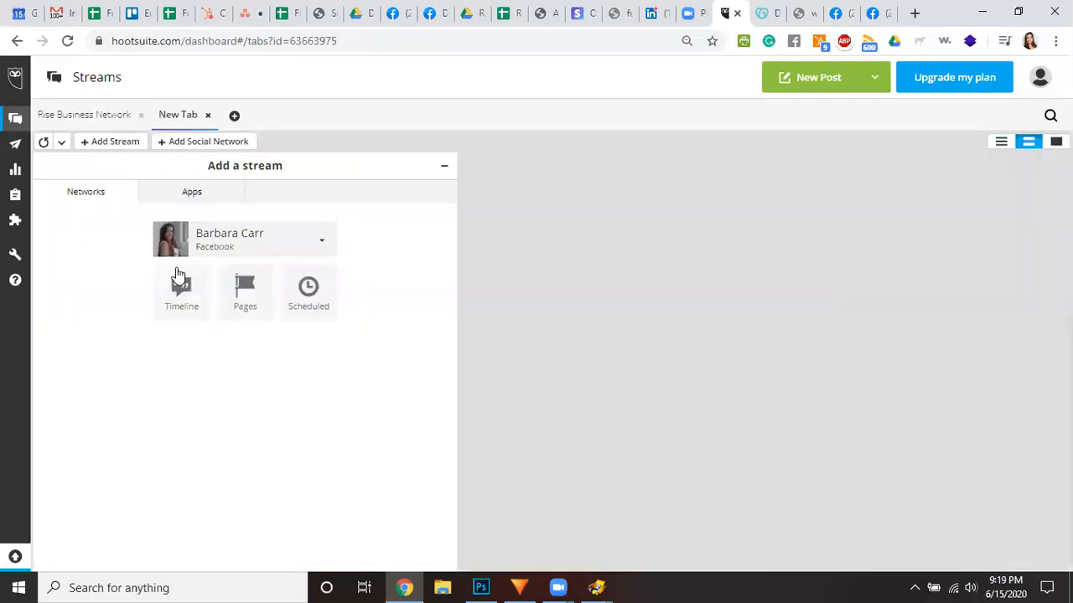
pyautogui.click(270, 235)
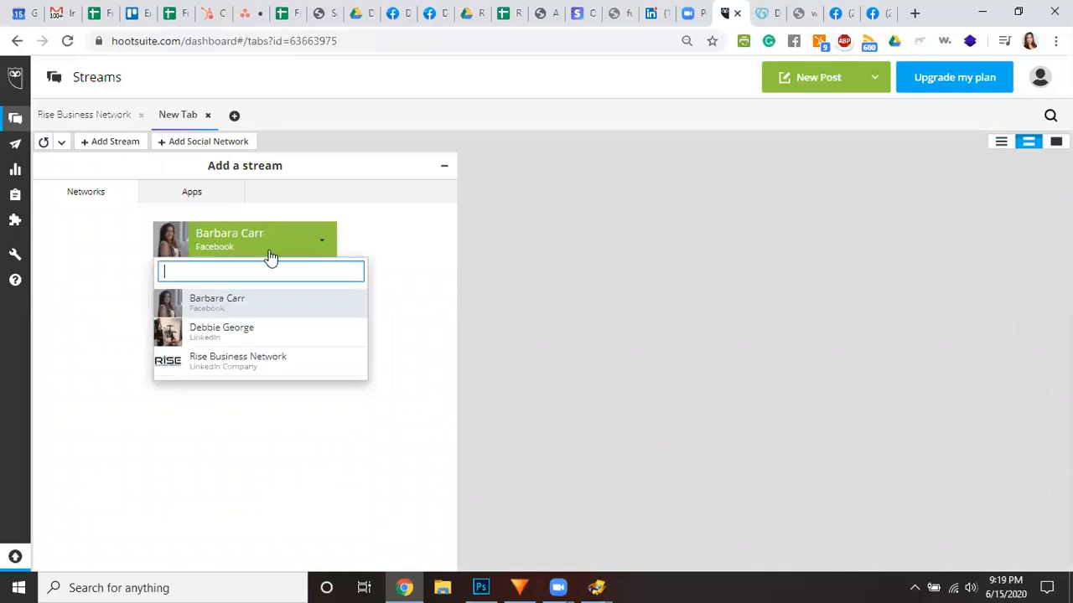
pyautogui.click(227, 330)
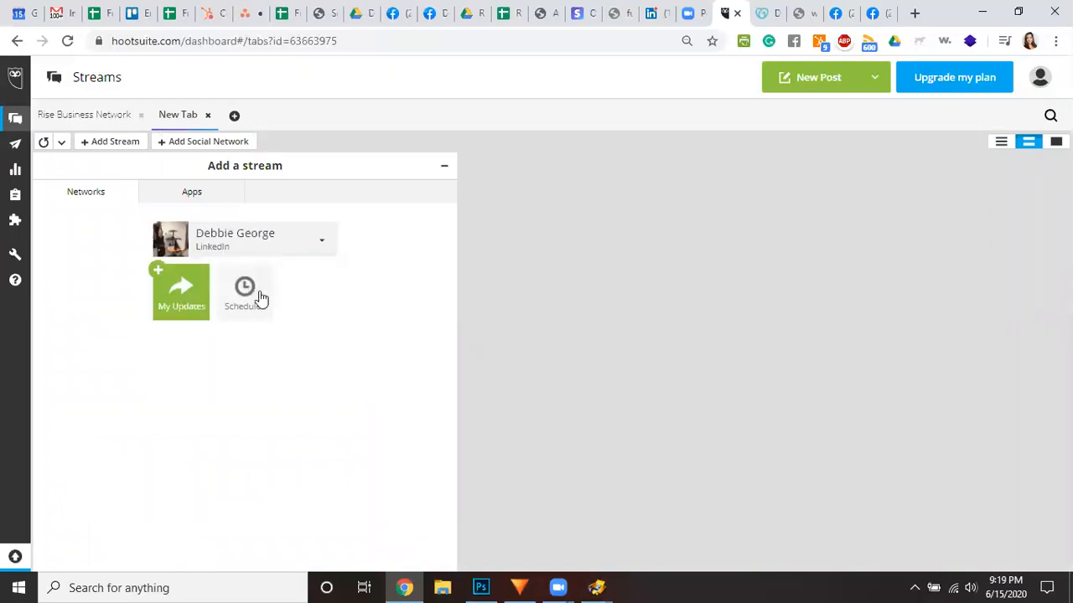
pyautogui.click(199, 309)
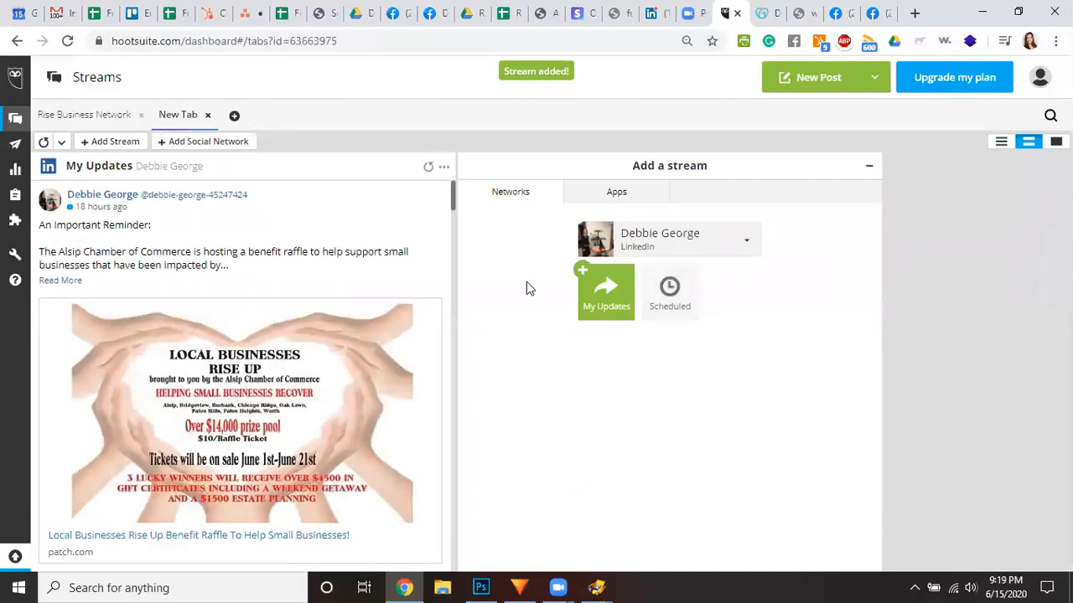
pyautogui.click(679, 300)
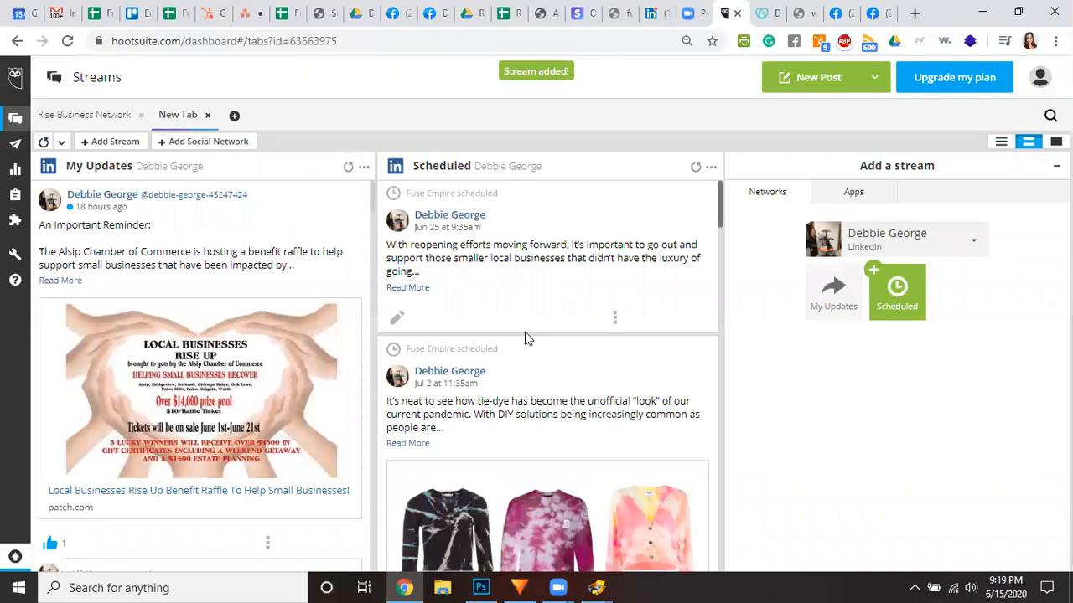
pyautogui.scroll(-15, 559, 349)
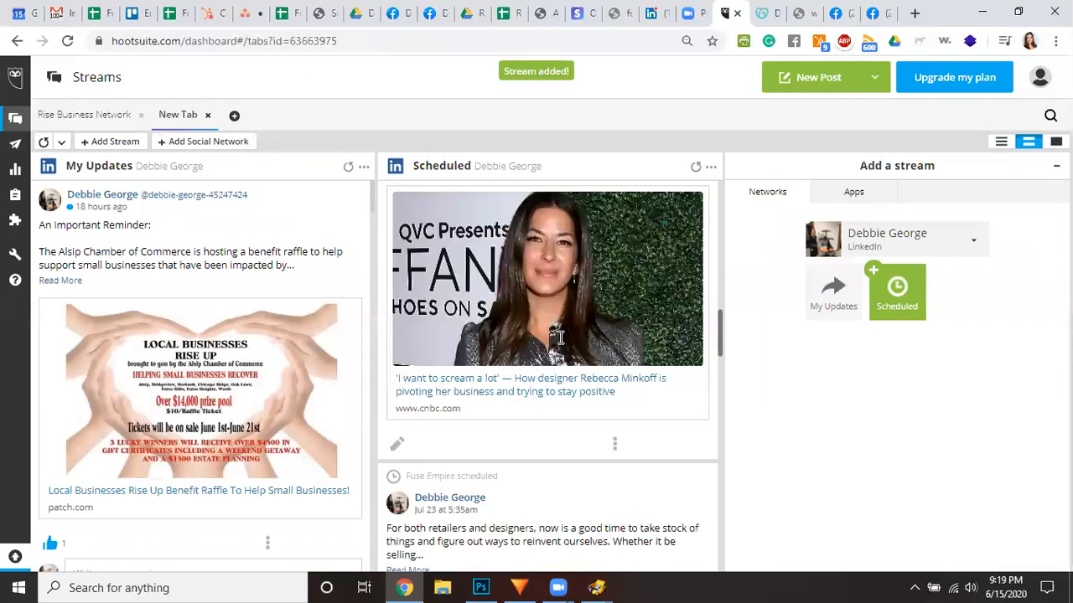
pyautogui.scroll(-5, 560, 344)
pyautogui.scroll(10, 559, 338)
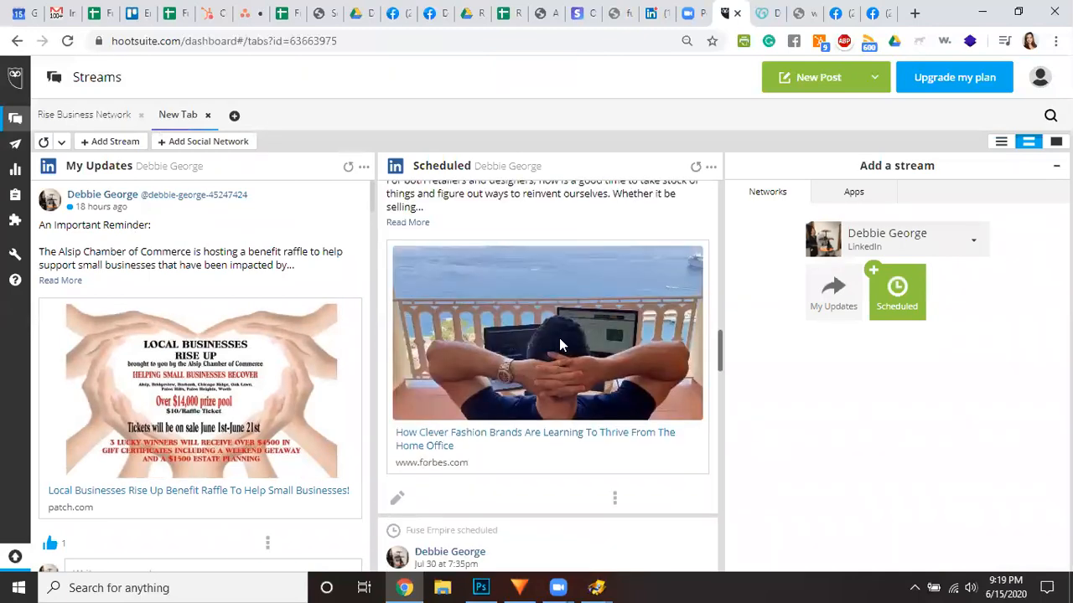
pyautogui.scroll(5, 603, 335)
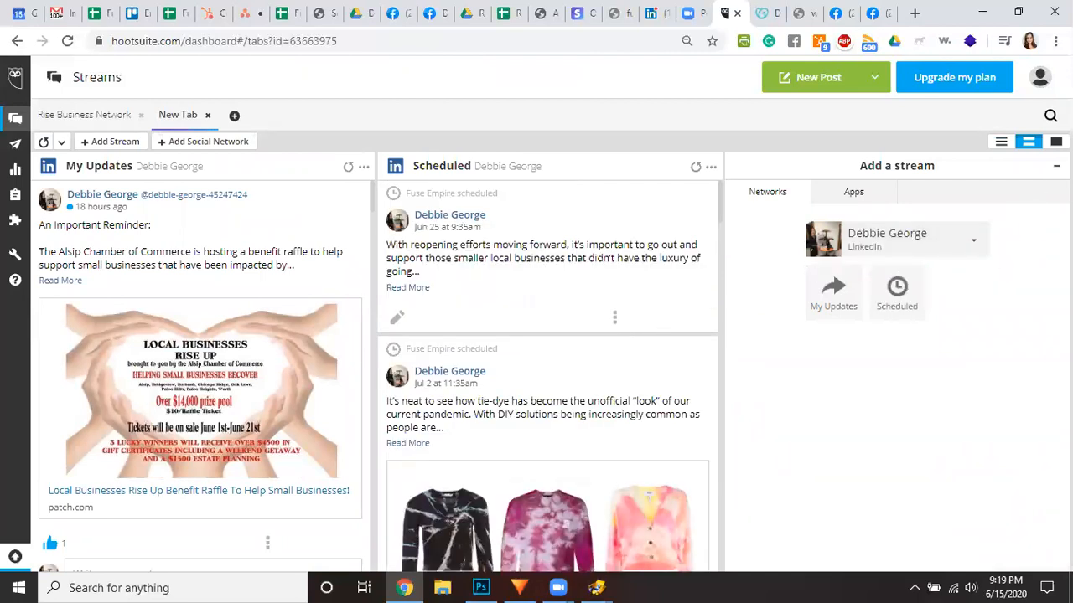
pyautogui.click(1056, 166)
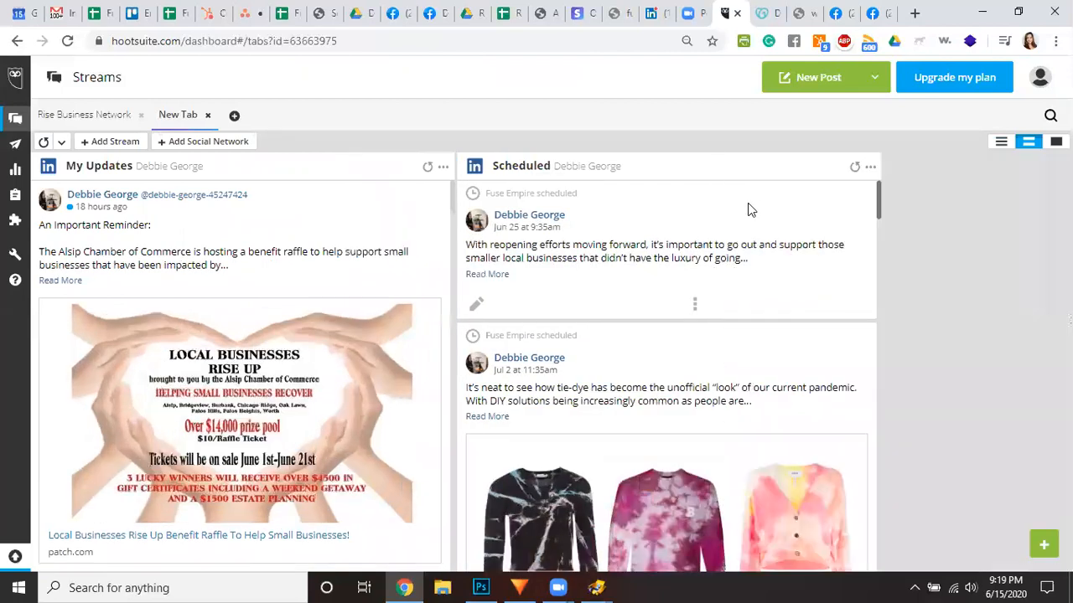
# Browse the Twitter Keyword and LinkedIn stream options in Add Stream, then close it without adding
pyautogui.click(109, 142)
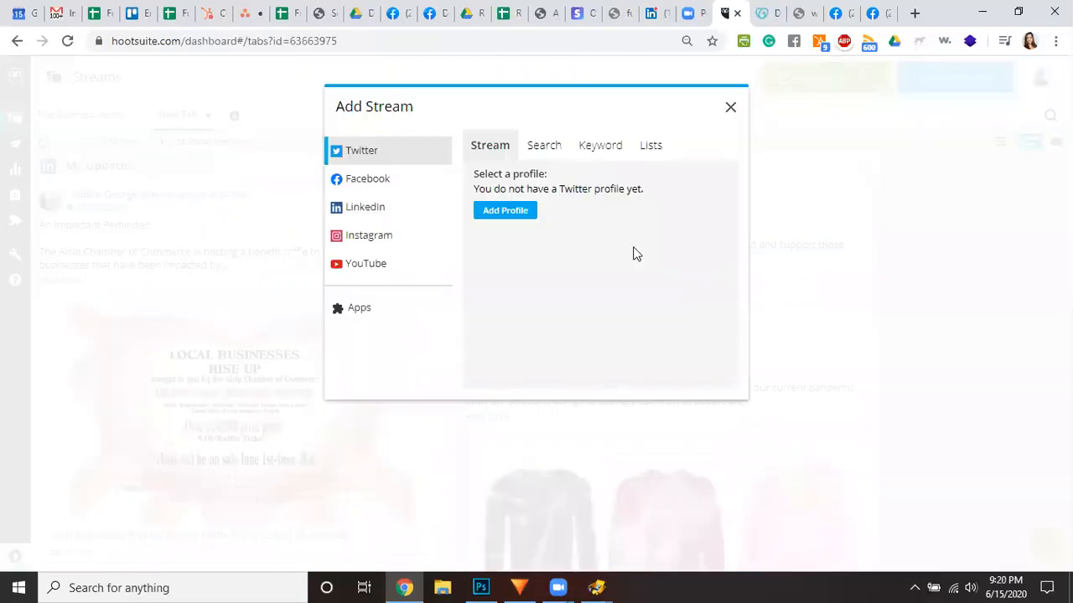
pyautogui.click(602, 146)
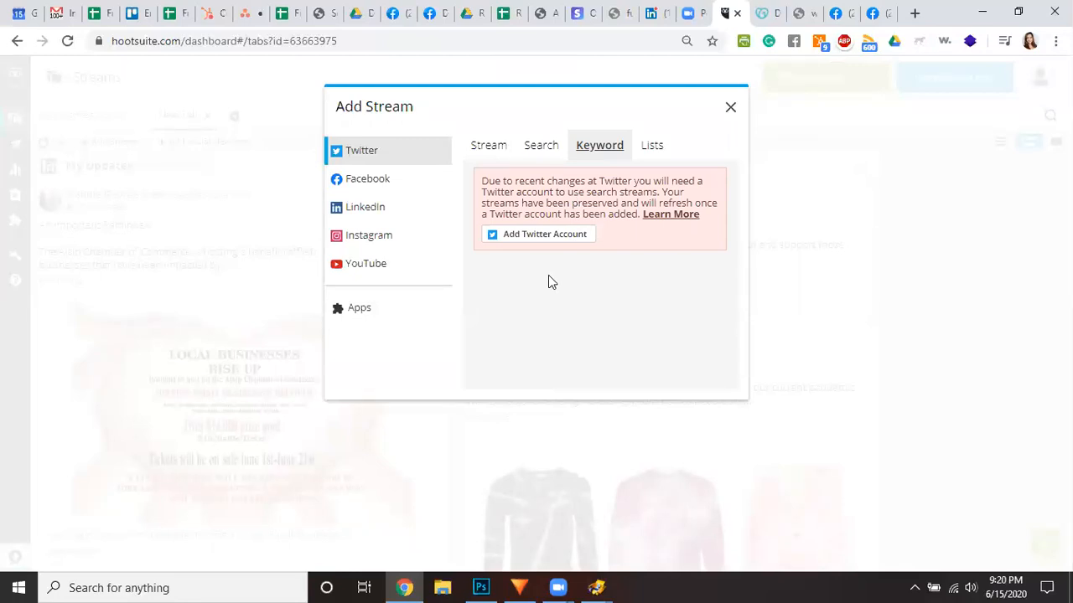
pyautogui.click(362, 209)
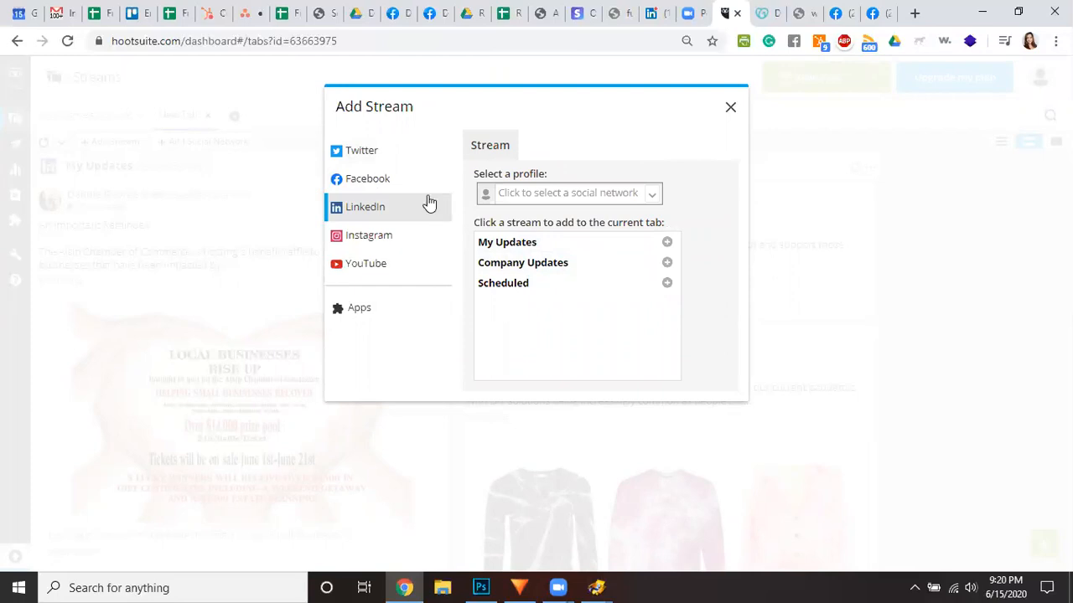
pyautogui.click(730, 107)
pyautogui.click(174, 115)
# Rename the New Tab streams tab to the LinkedIn profile owner's full name
pyautogui.write('Debbie George')
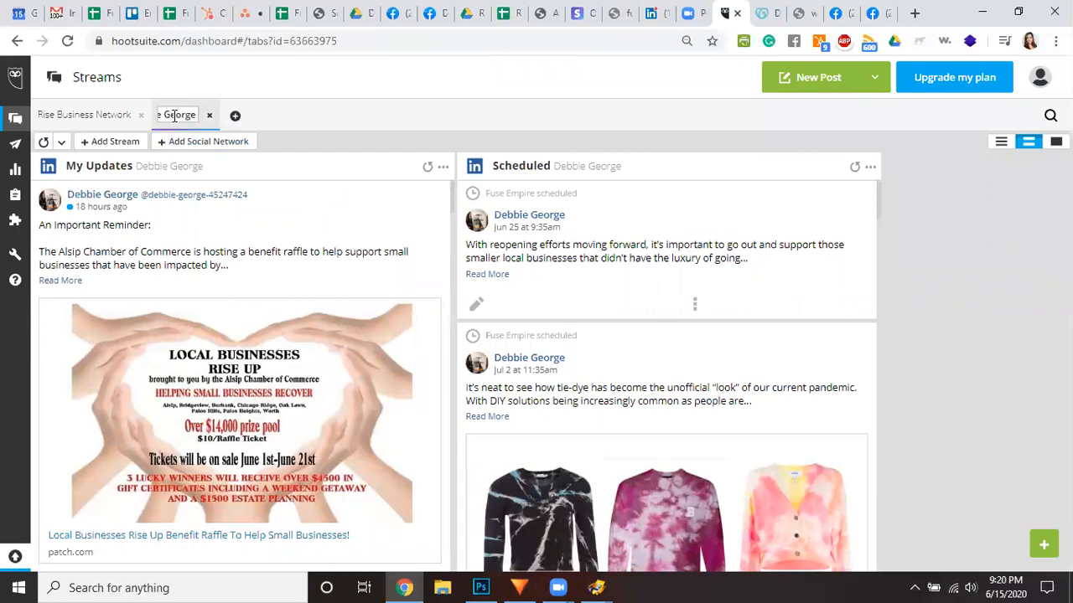
pyautogui.click(336, 120)
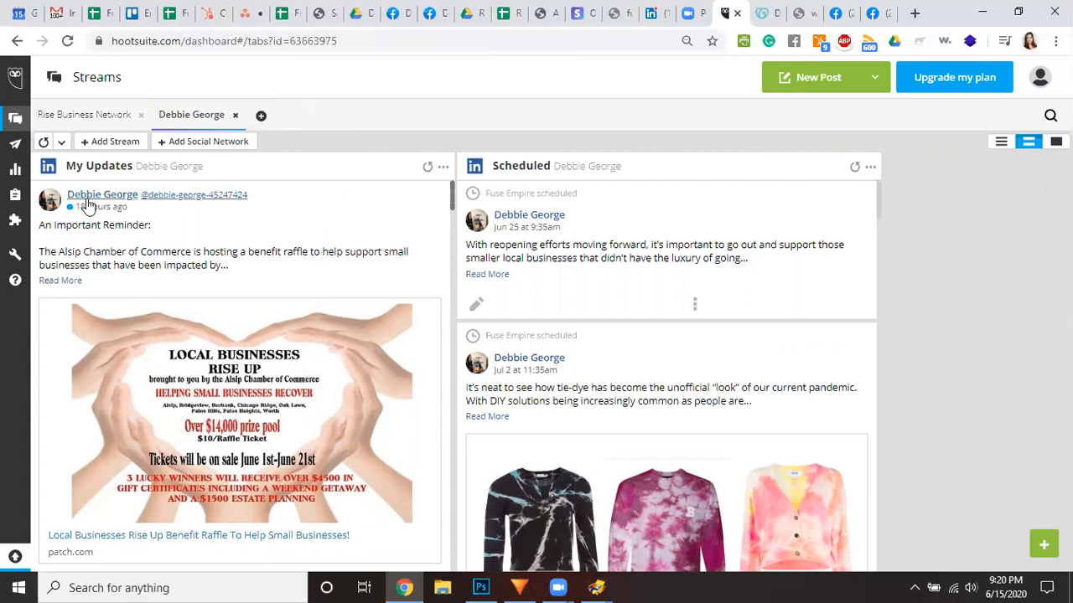
pyautogui.scroll(-4, 256, 243)
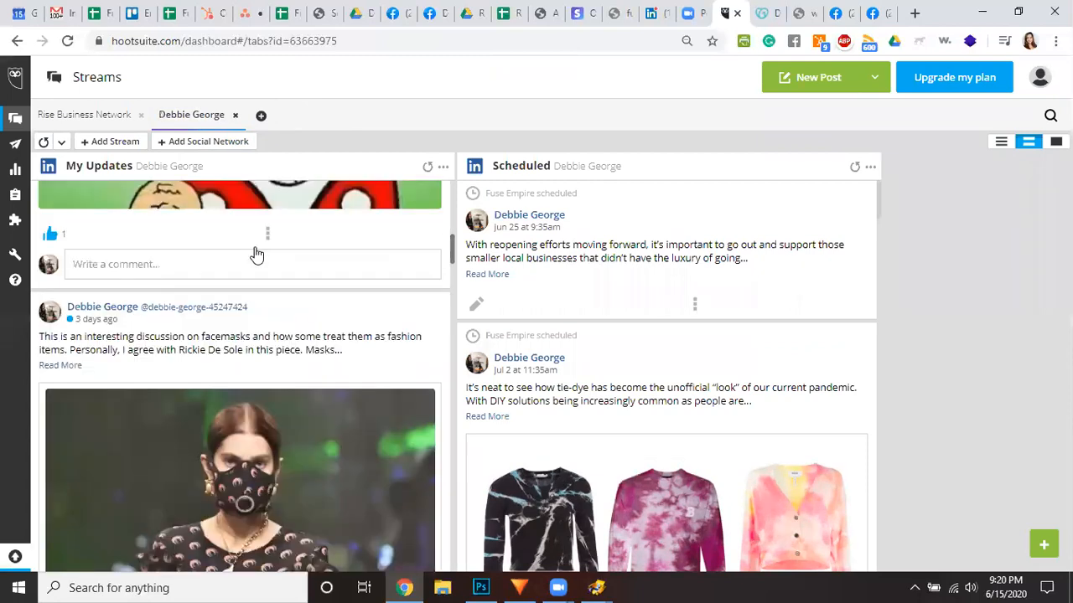
pyautogui.scroll(3, 251, 227)
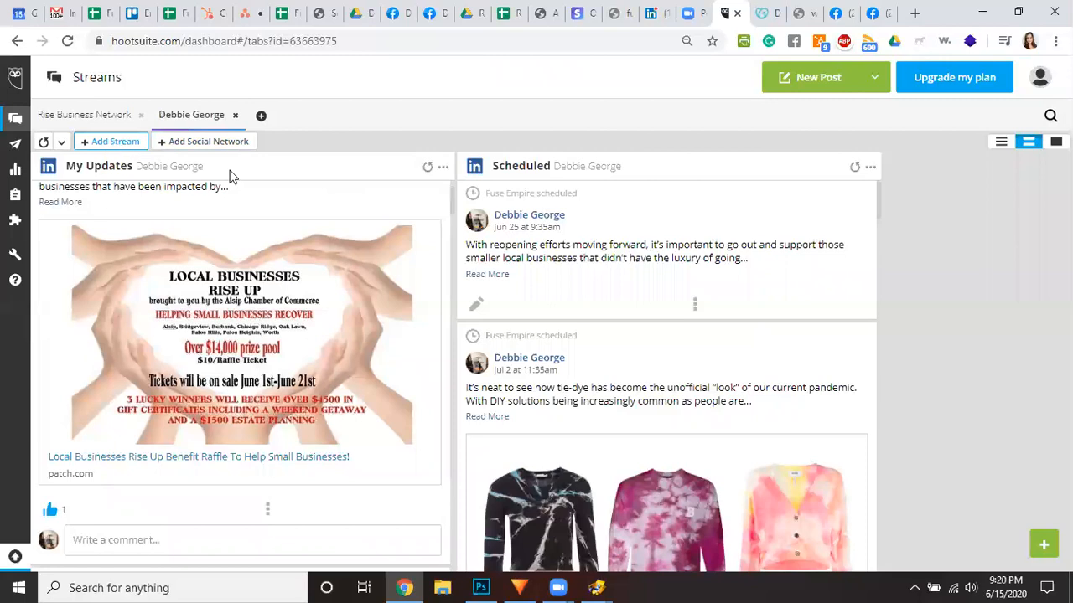
# Try adding a LinkedIn My Updates stream, then close the Add Stream options
pyautogui.click(115, 142)
pyautogui.click(358, 207)
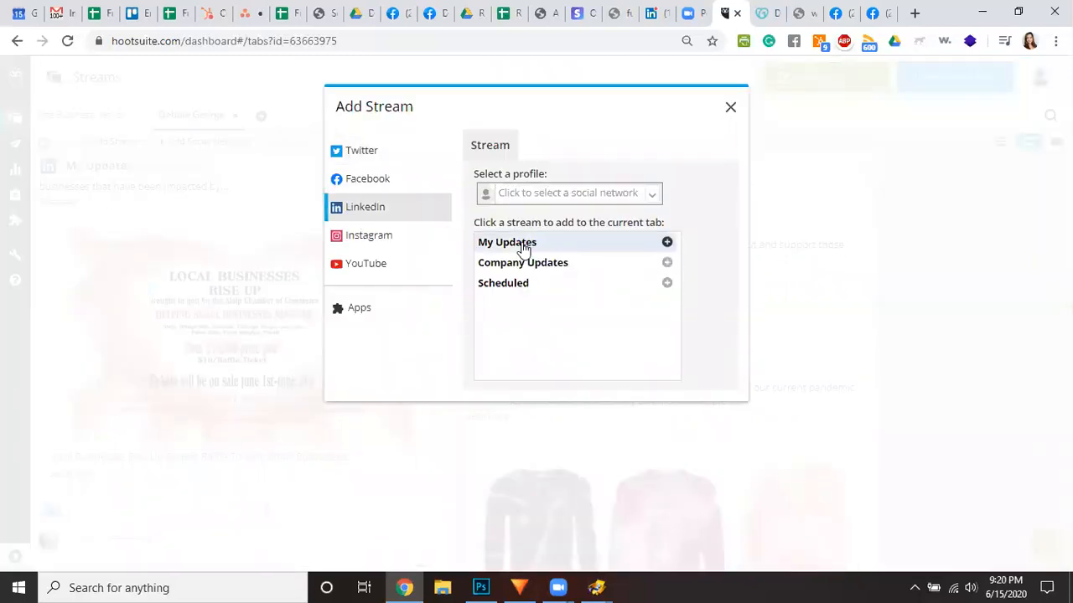
pyautogui.click(666, 243)
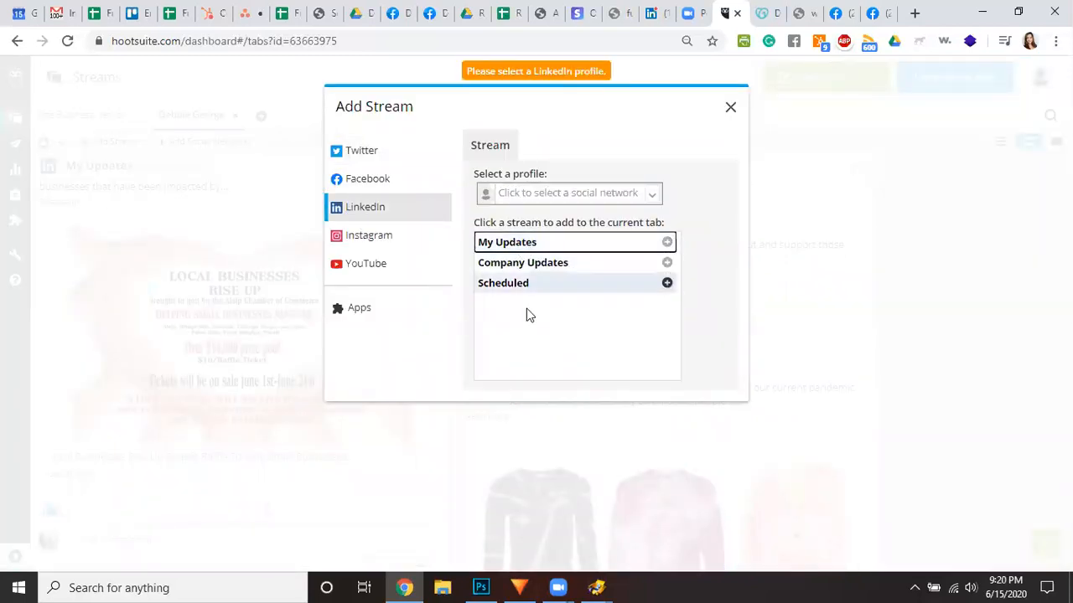
pyautogui.click(730, 108)
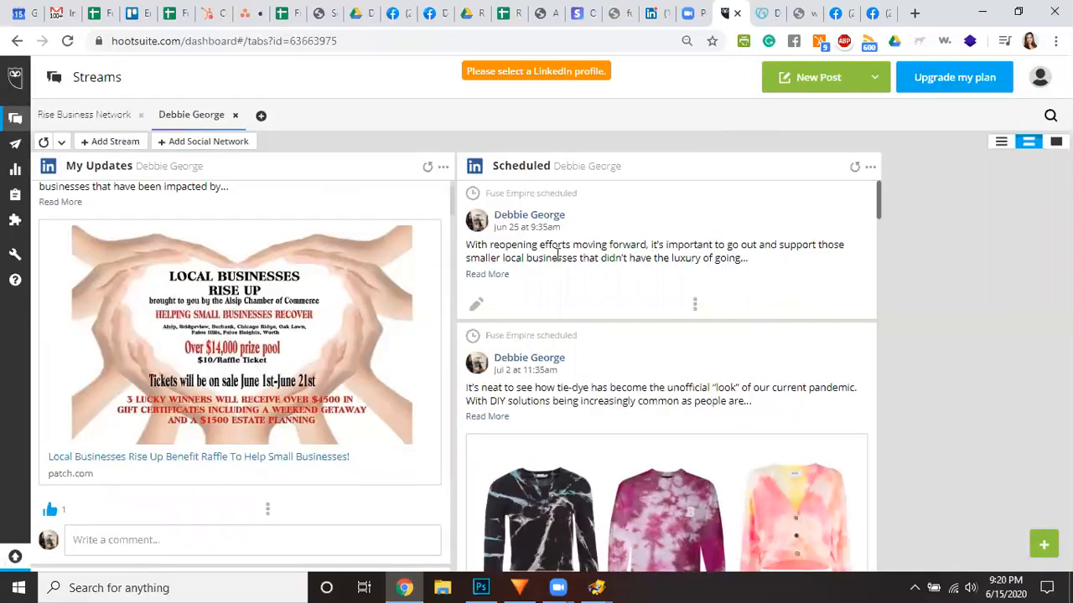
# Add a LinkedIn My Updates stream for the personal profile as a third column
pyautogui.click(114, 141)
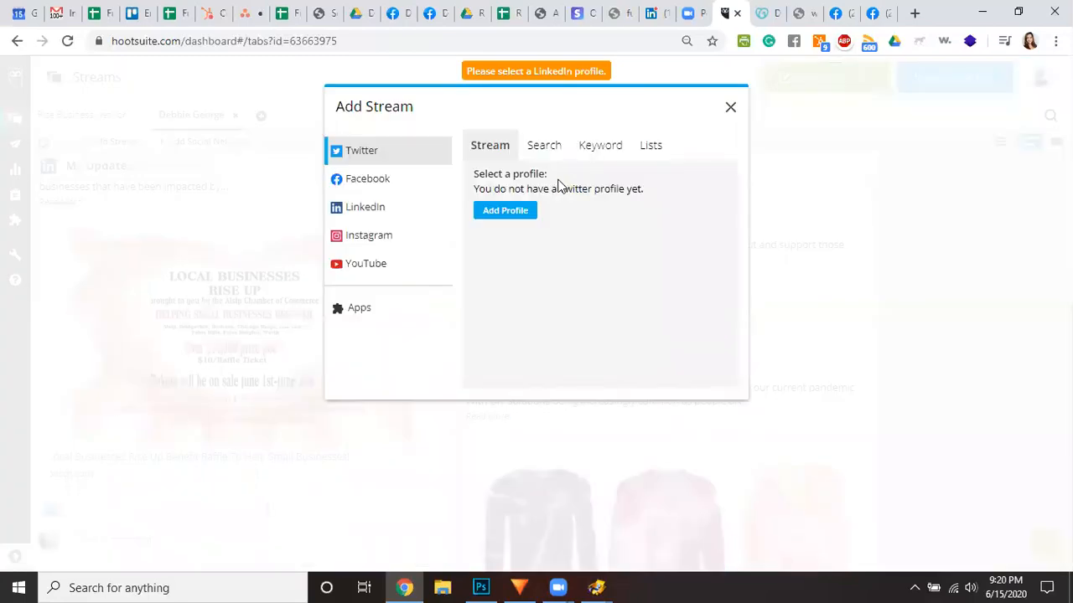
pyautogui.click(373, 206)
pyautogui.click(650, 195)
pyautogui.click(604, 219)
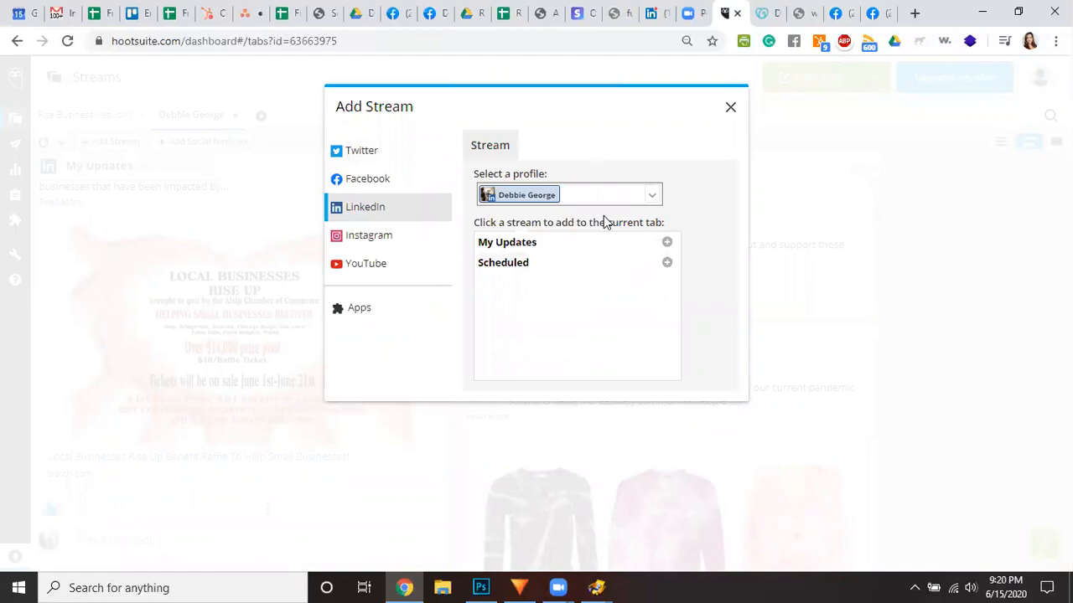
pyautogui.click(574, 244)
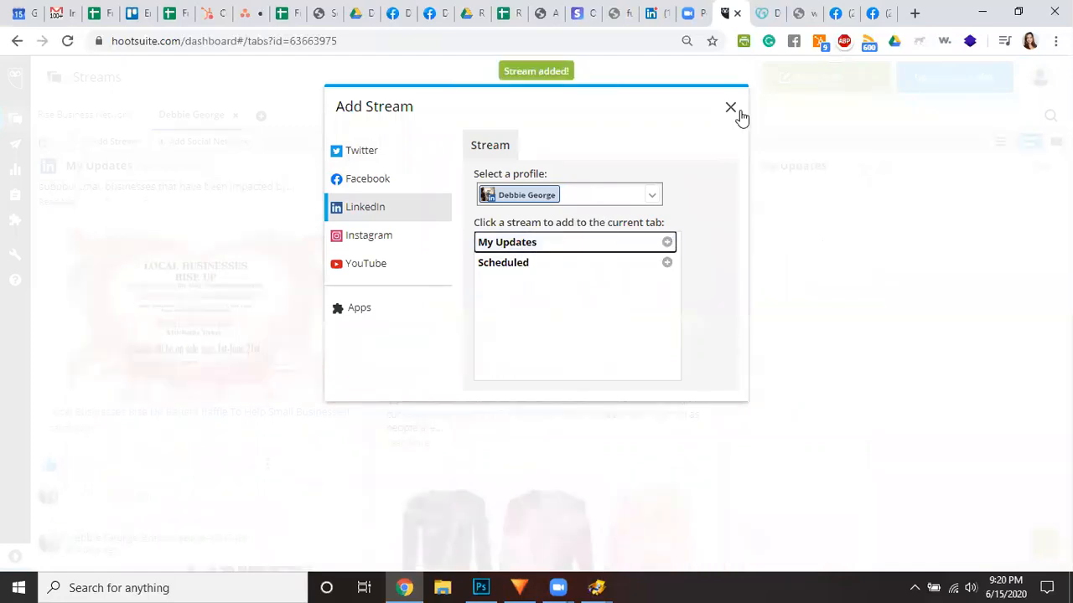
pyautogui.click(730, 108)
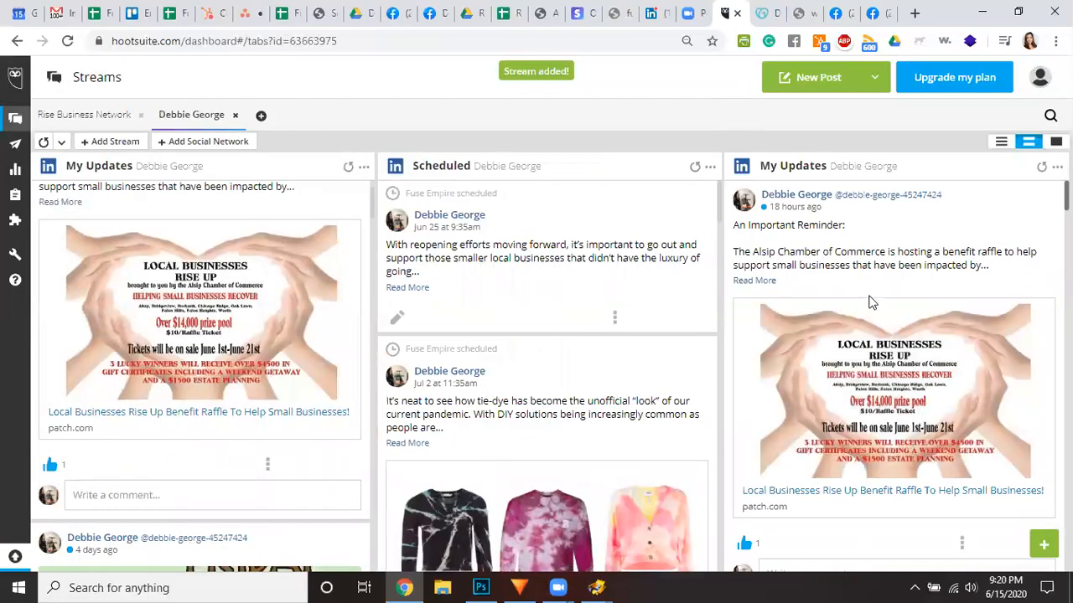
pyautogui.scroll(-10, 871, 302)
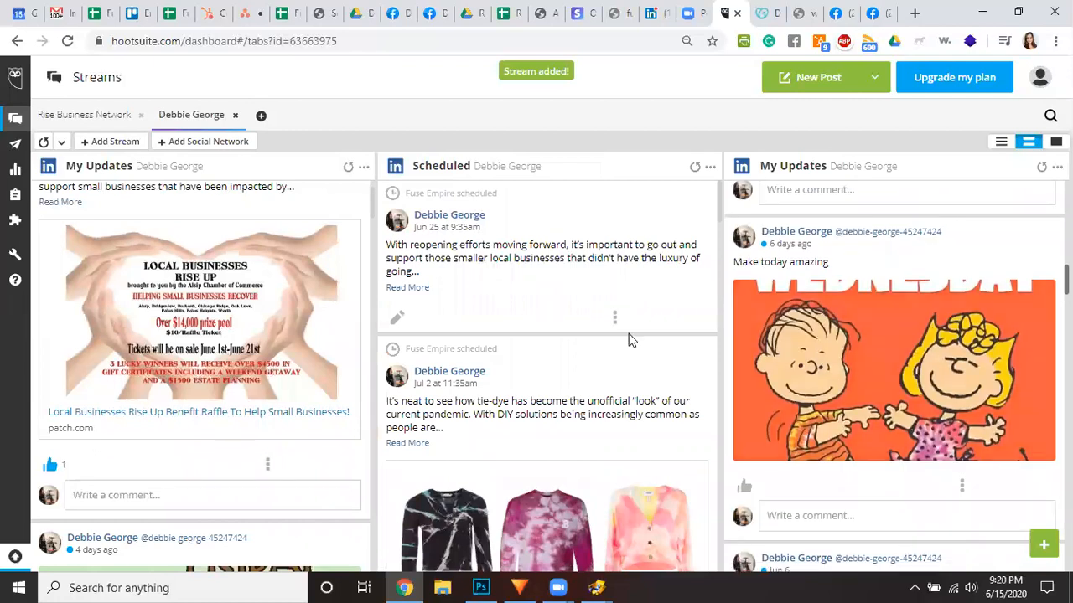
pyautogui.scroll(-10, 196, 314)
pyautogui.scroll(5, 196, 316)
pyautogui.scroll(3, 155, 322)
pyautogui.scroll(3, 851, 251)
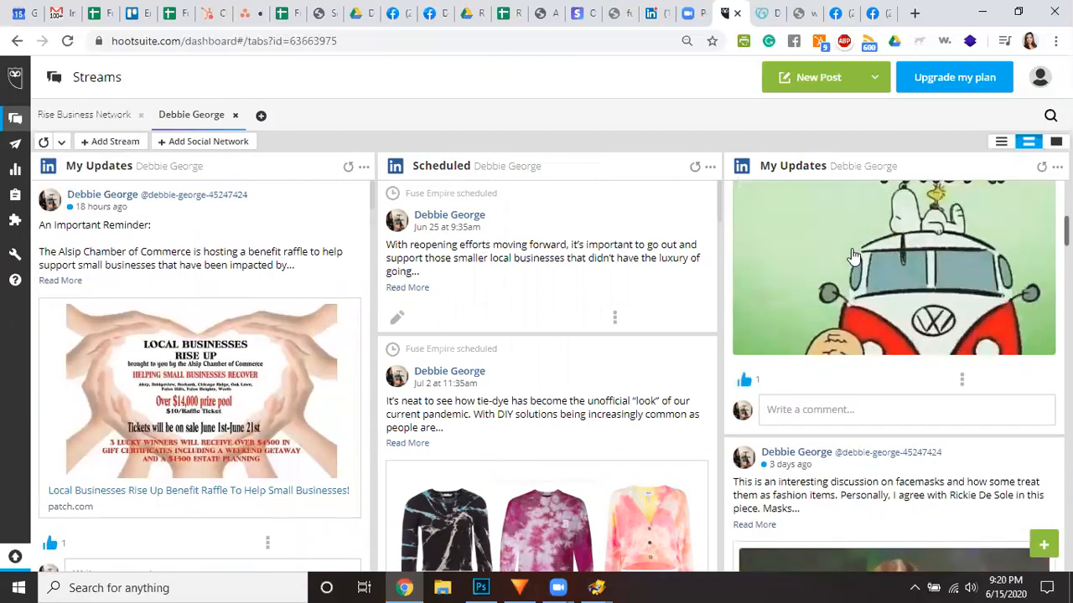
pyautogui.scroll(3, 852, 254)
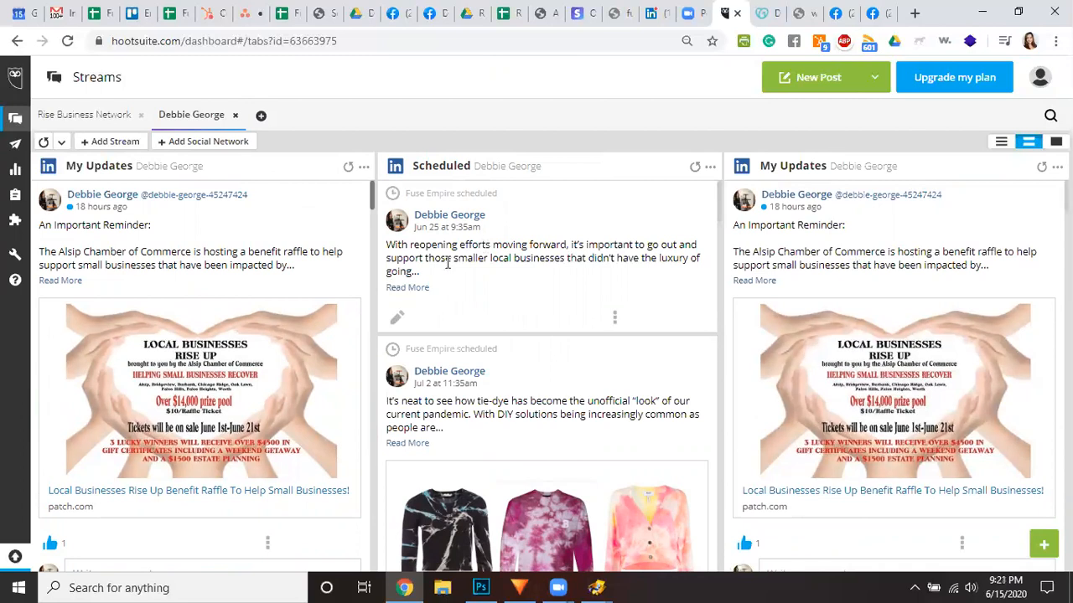
# Delete the duplicate My Updates stream, then go to the Publisher planner
pyautogui.click(1056, 167)
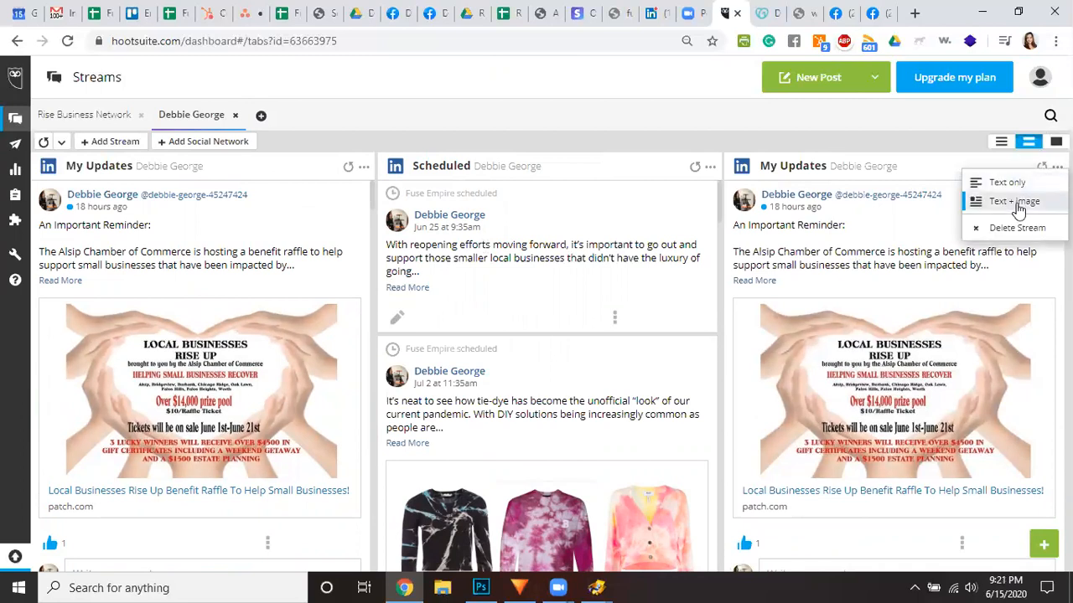
pyautogui.click(1014, 228)
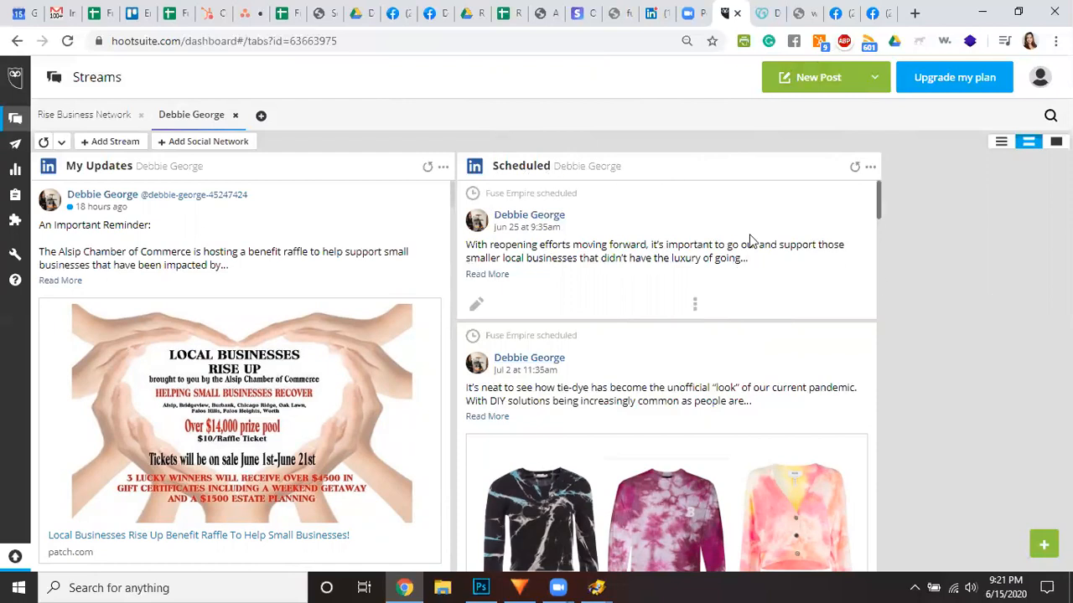
pyautogui.click(15, 148)
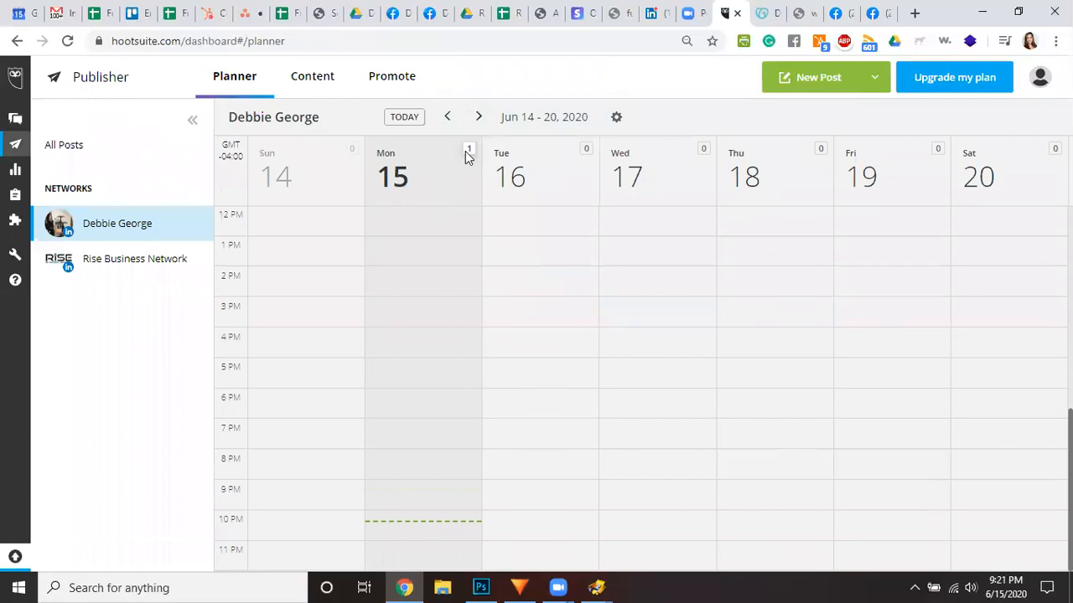
# In the Jun 21–27 week, move the Thu 25 LinkedIn post from 9:35am to 9:15am
pyautogui.click(477, 118)
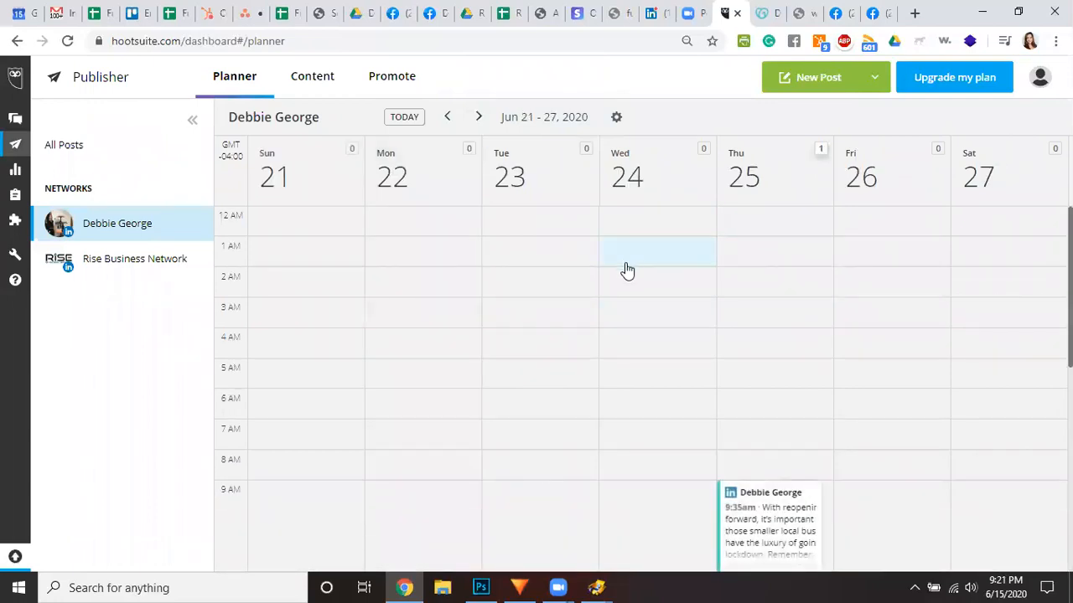
pyautogui.scroll(-2, 577, 342)
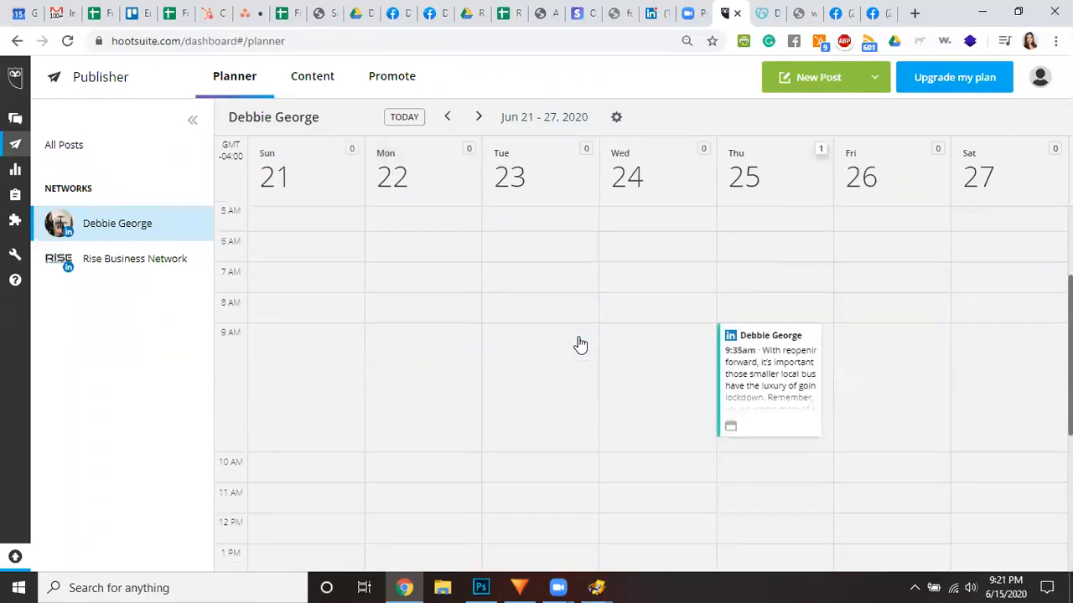
pyautogui.moveTo(717, 371); pyautogui.dragTo(535, 371)
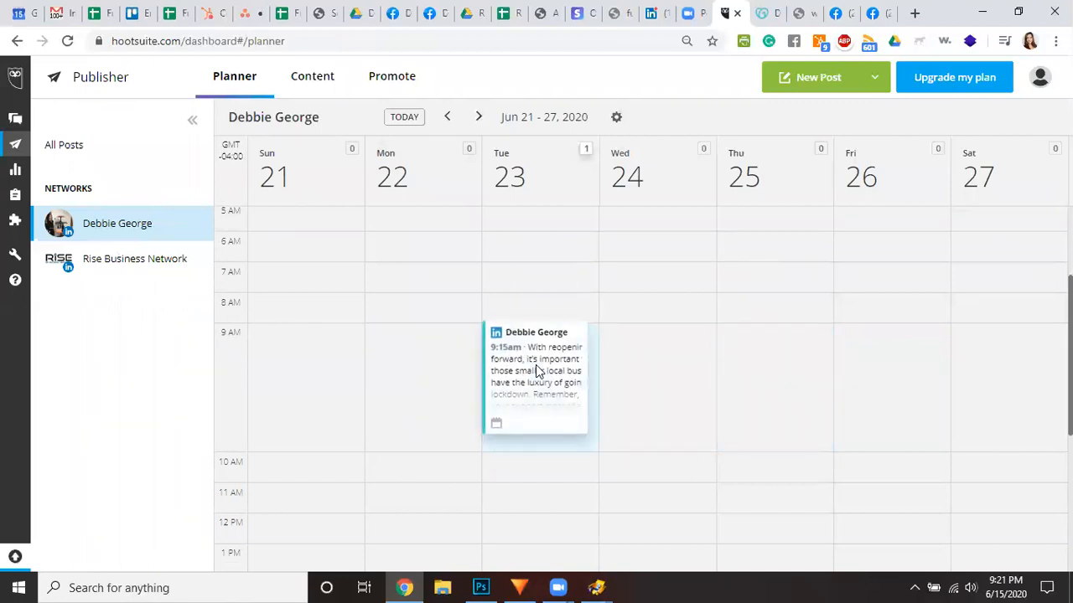
pyautogui.moveTo(710, 374); pyautogui.dragTo(758, 356)
pyautogui.scroll(2, 582, 352)
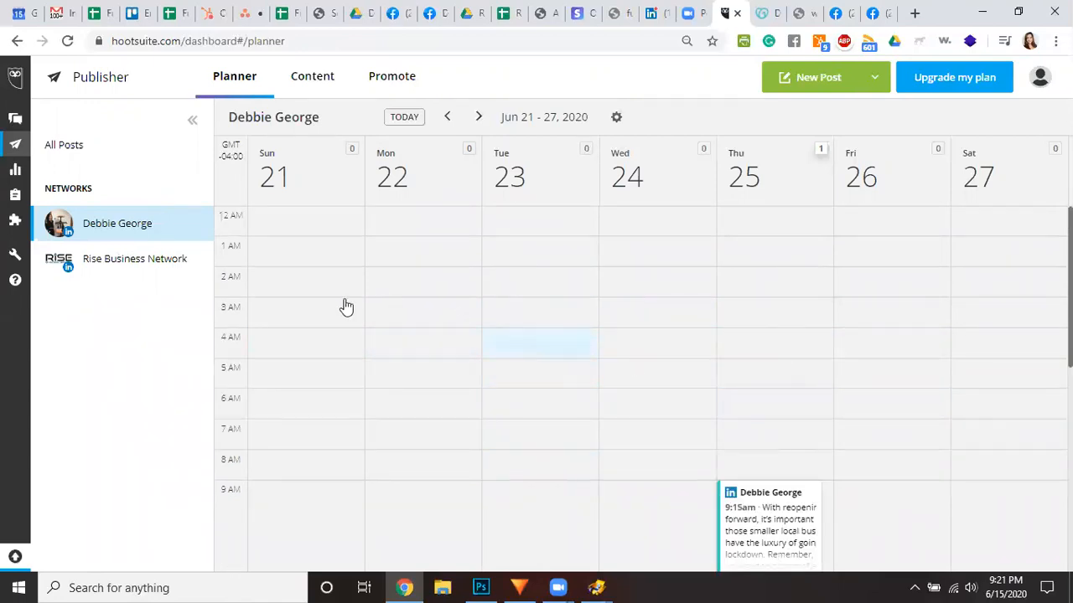
pyautogui.moveTo(9, 173)
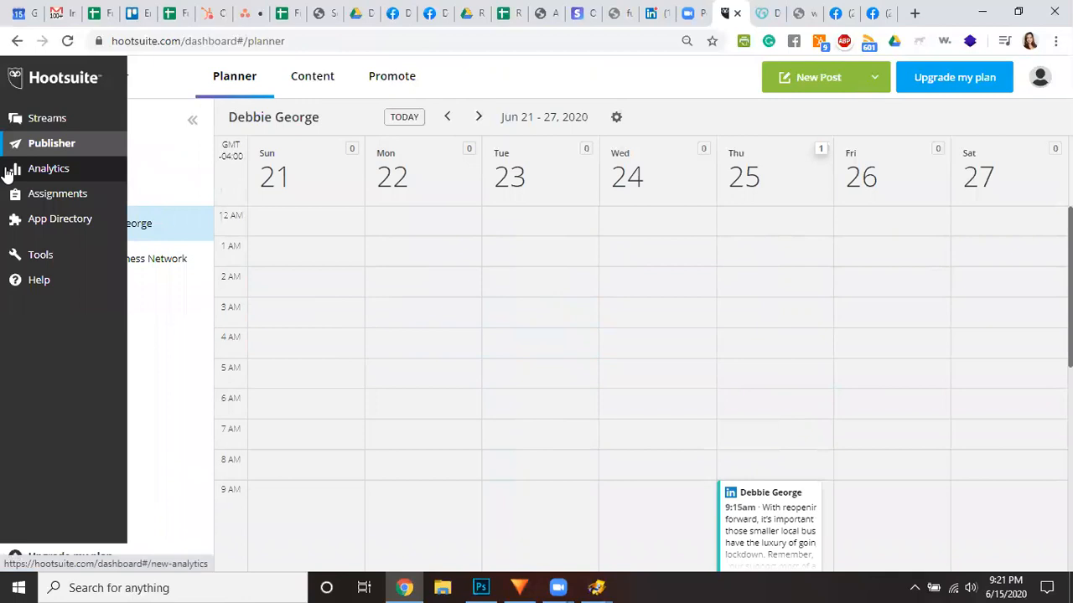